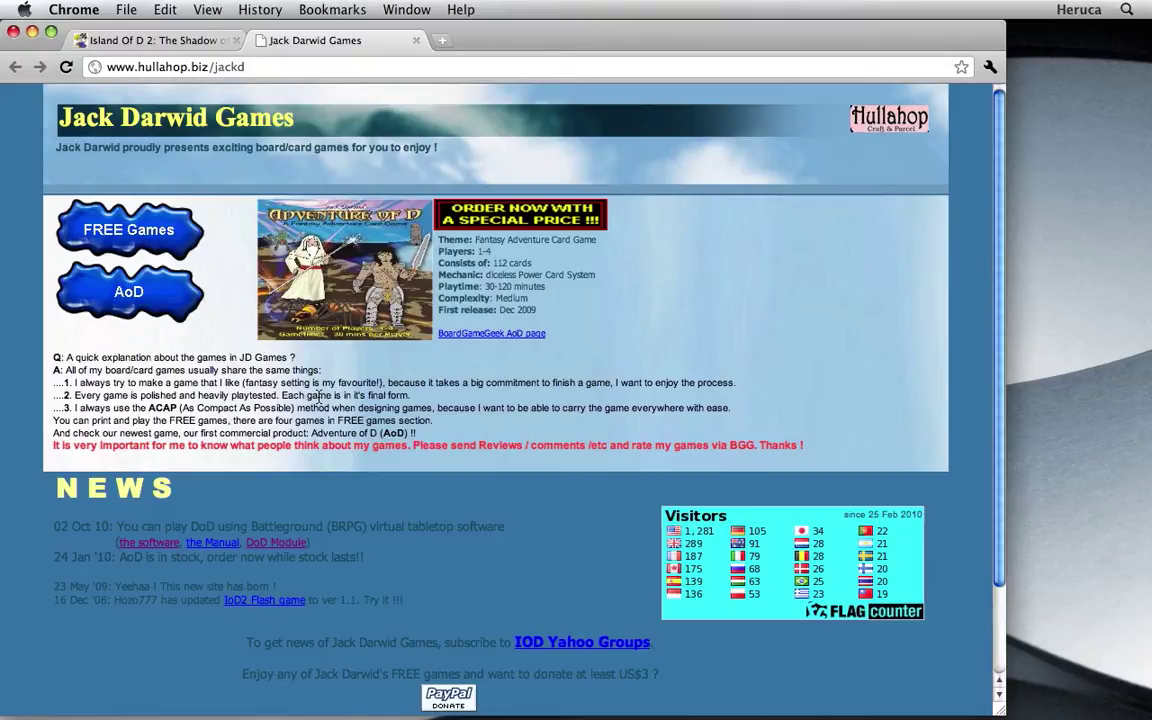
- Go to the Island of D 2 game page from FREE Games and scroll to the downloads
left_click(158, 233)
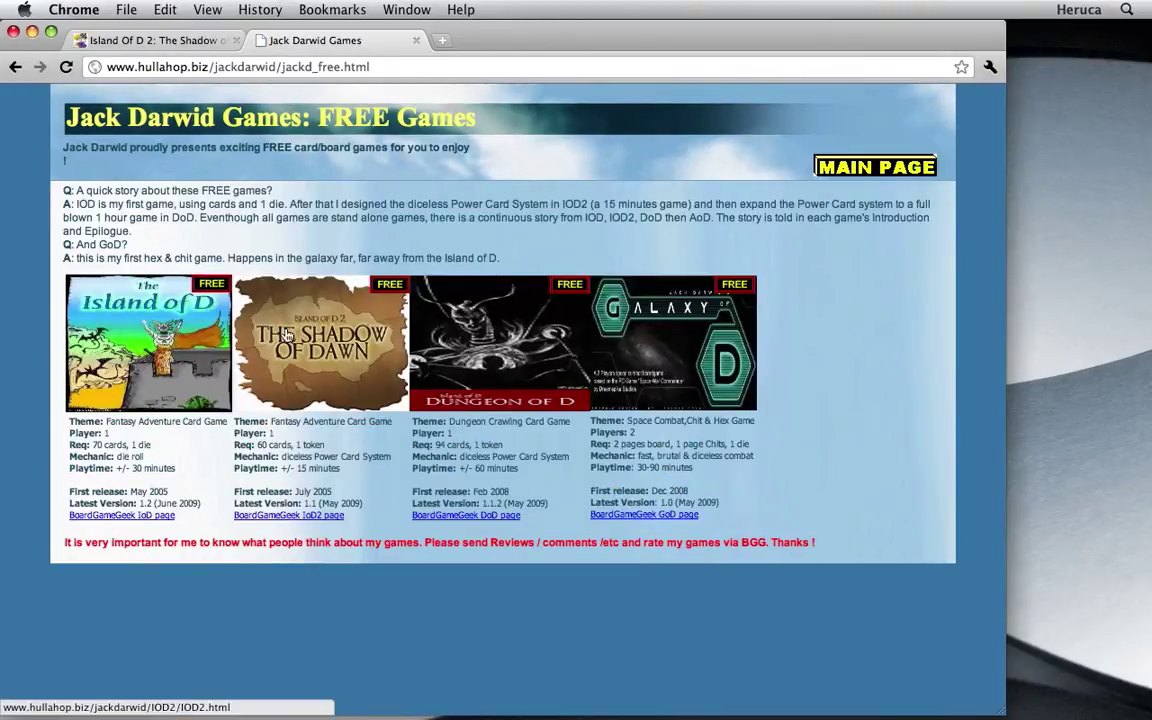
left_click(256, 334)
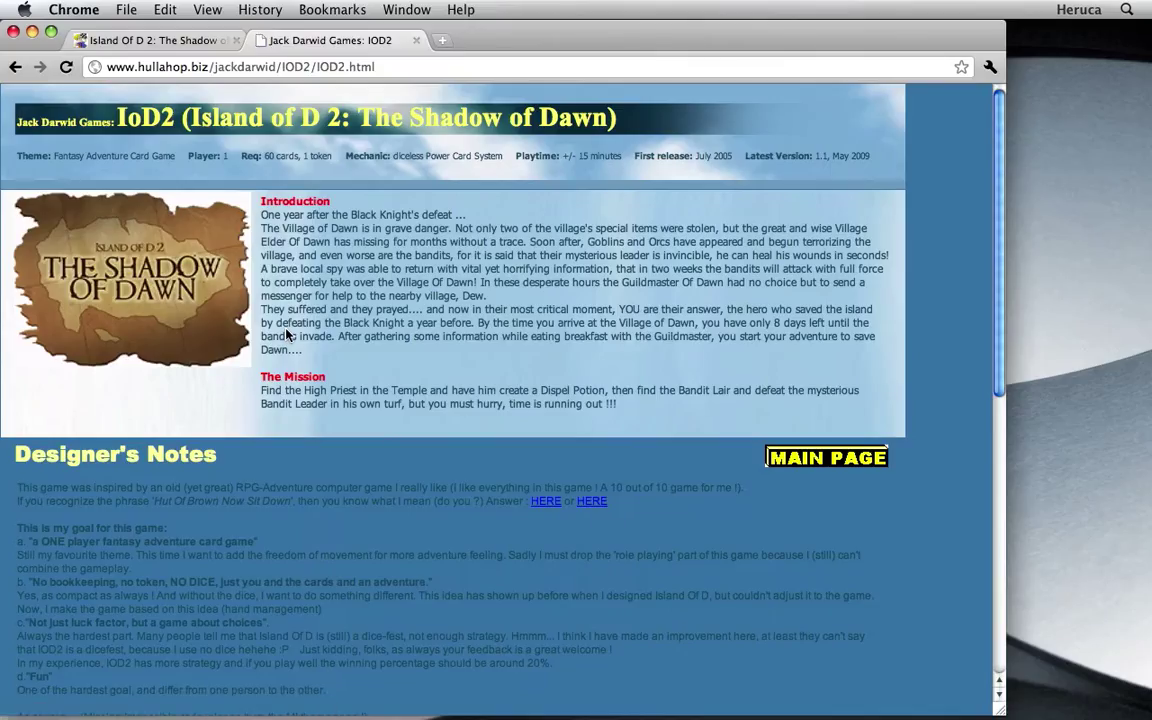
scroll(287, 334, "down", 4)
scroll(287, 334, "down", 7)
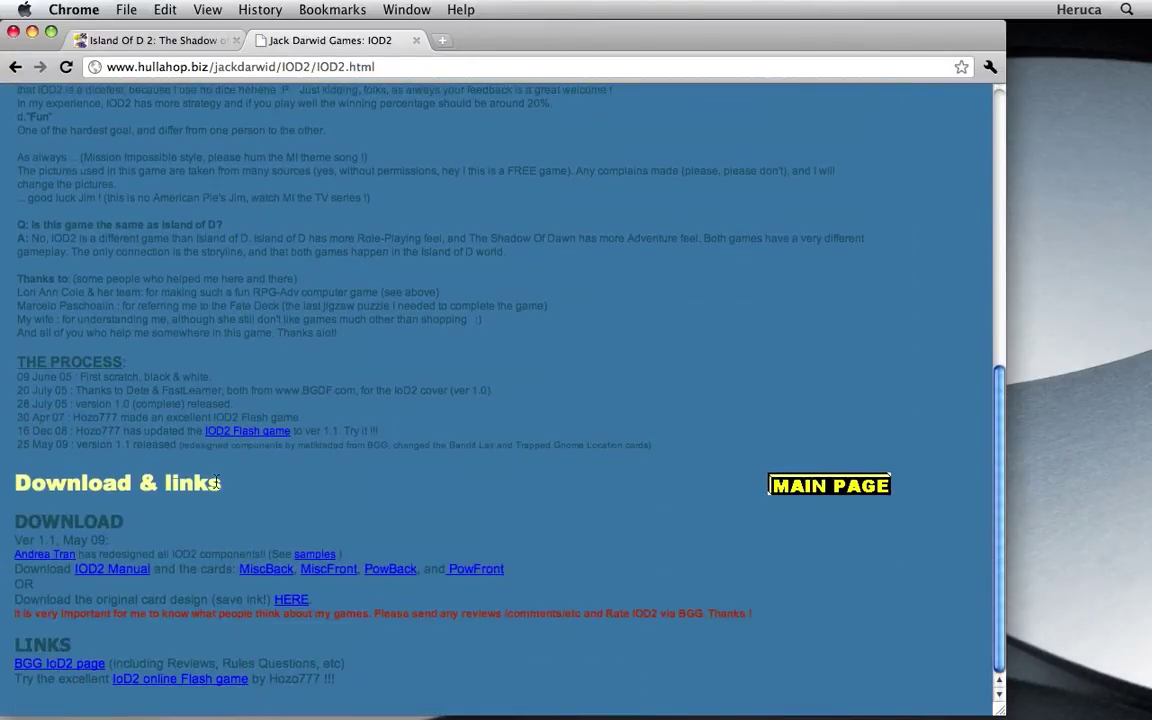
- Download the IoD2 Manual plus the MiscBack, MiscFront, PowBack and PowFront card files
left_click(132, 574)
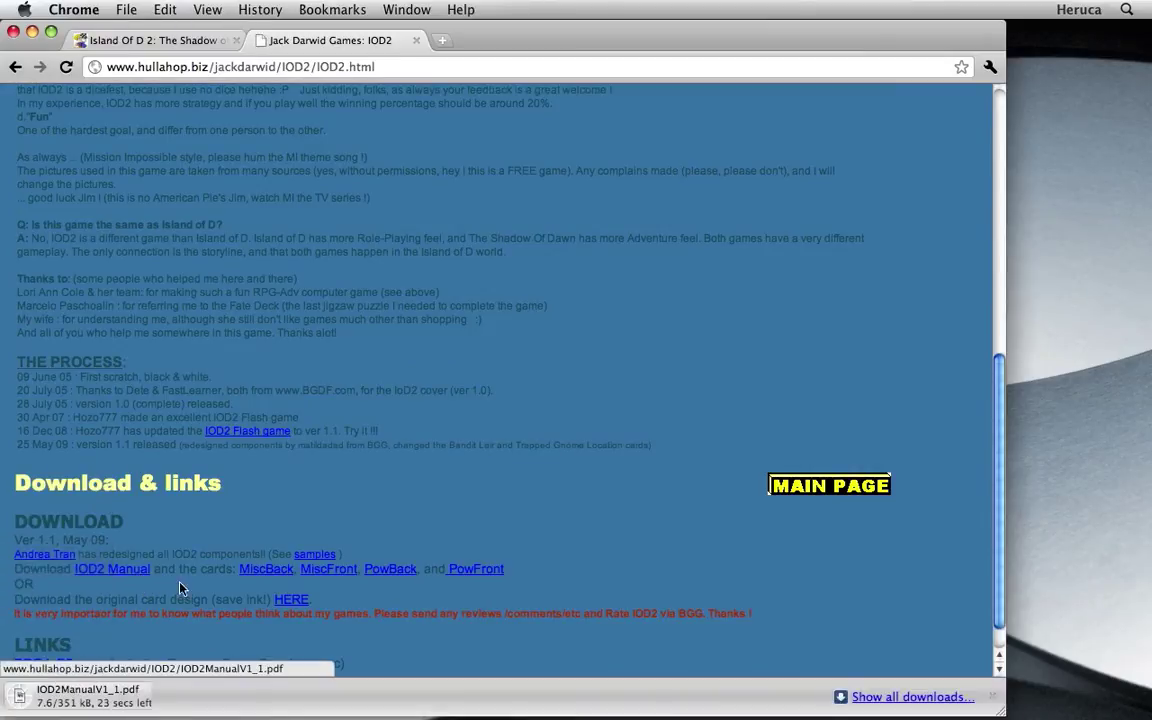
left_click(265, 572)
left_click(325, 574)
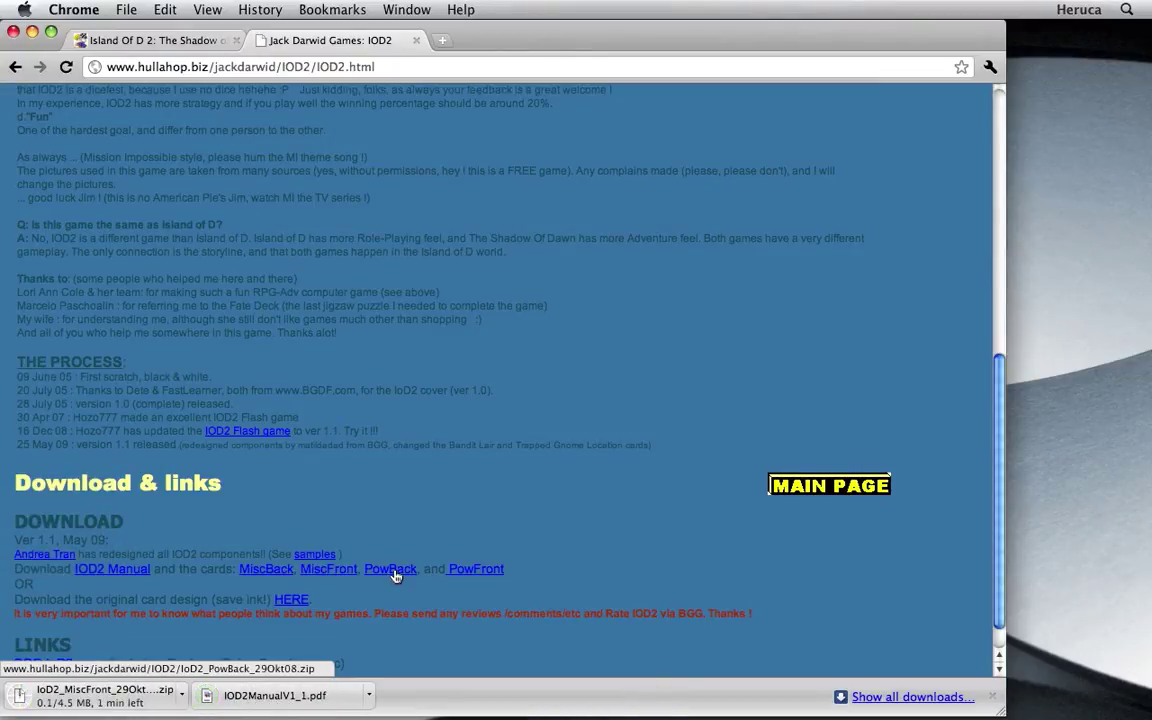
left_click(393, 572)
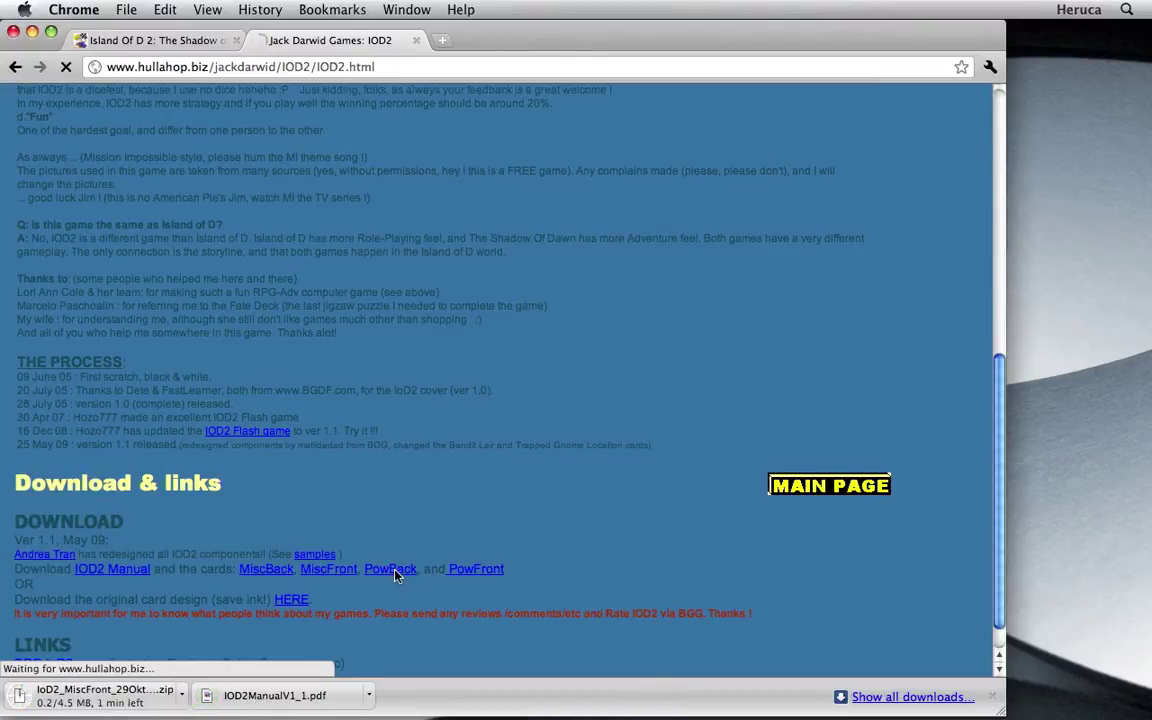
left_click(467, 572)
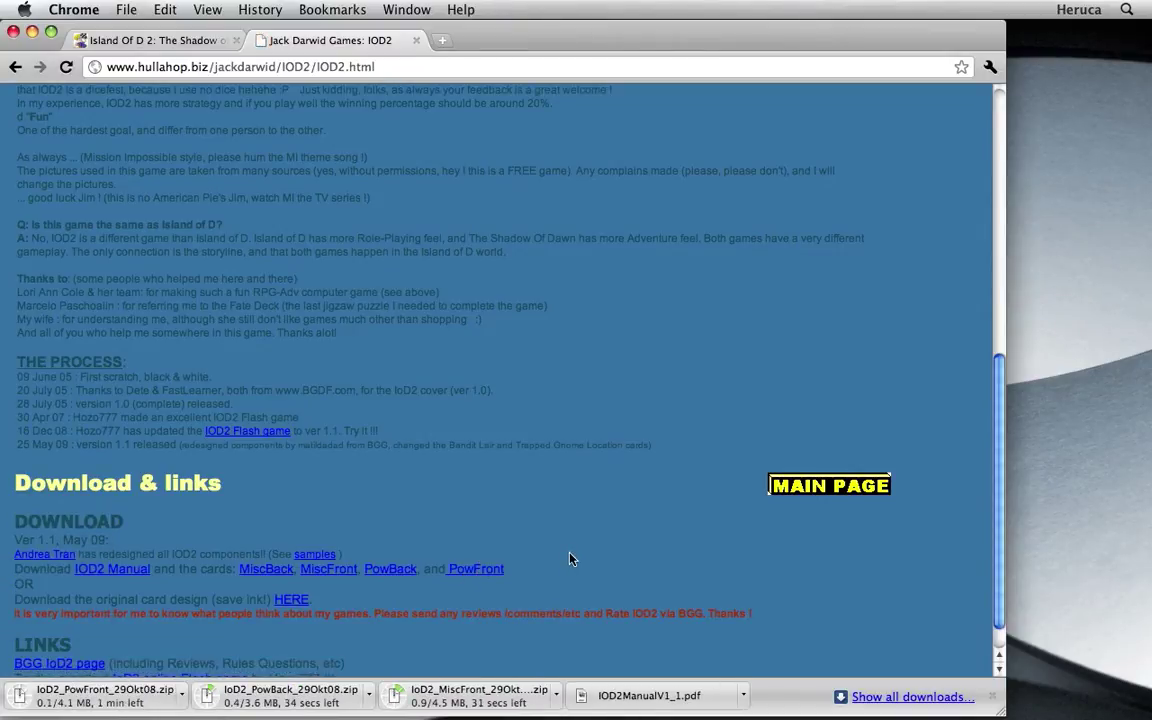
scroll(570, 559, "down", 2)
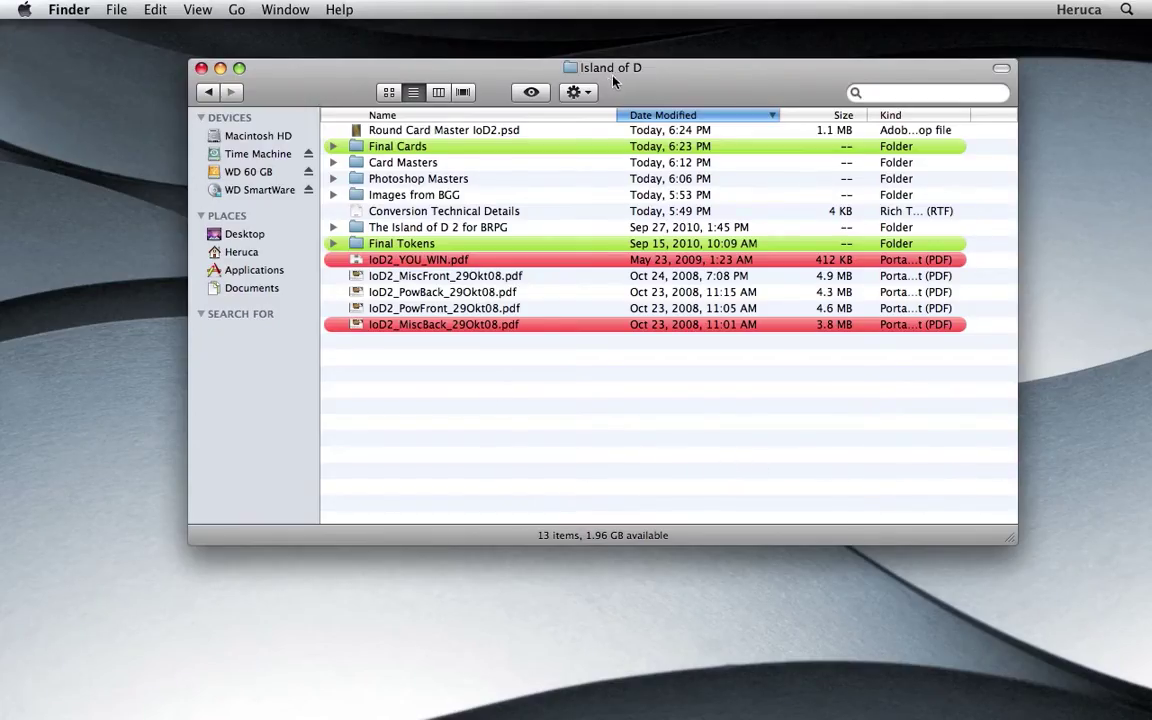
- Open IoD2_PowBack_29Okt08.pdf in Preview and page through all five POWER card pages
double_click(357, 292)
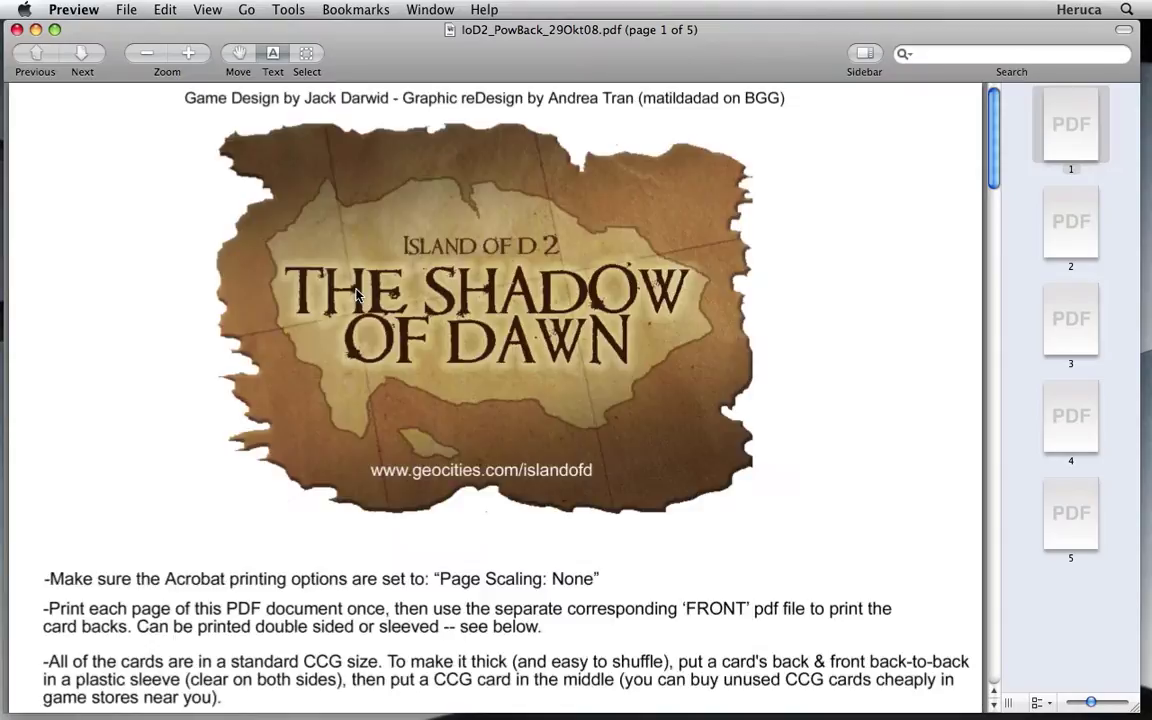
left_click(1070, 228)
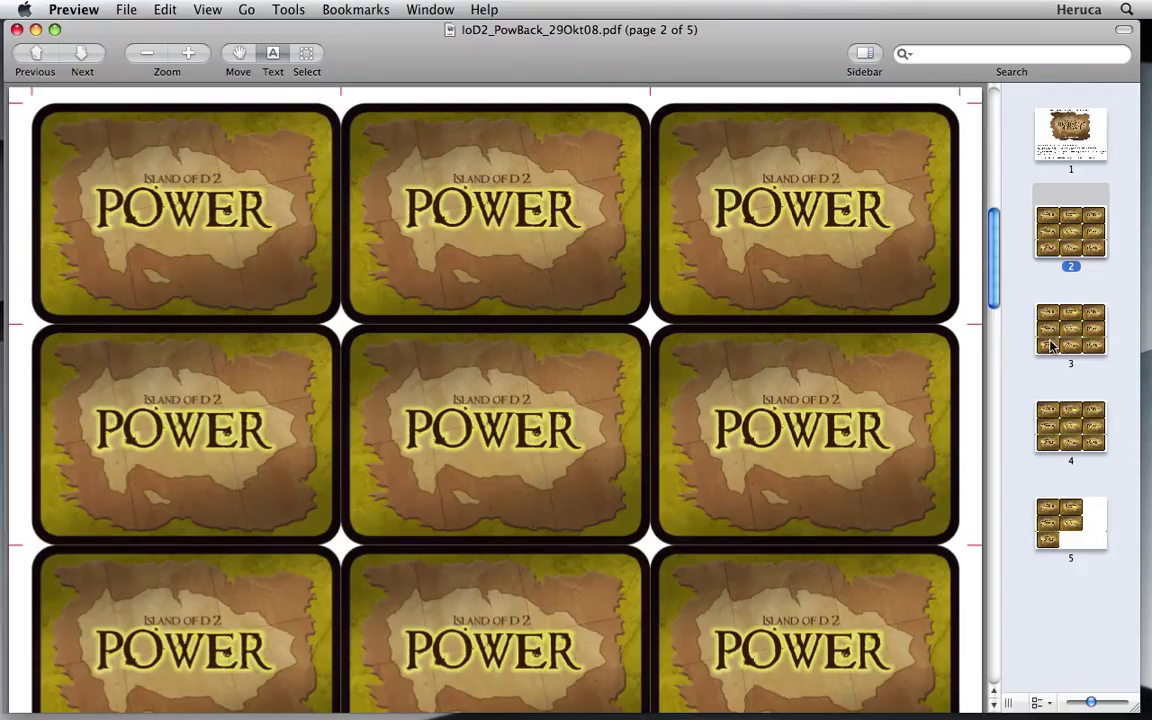
left_click(1050, 345)
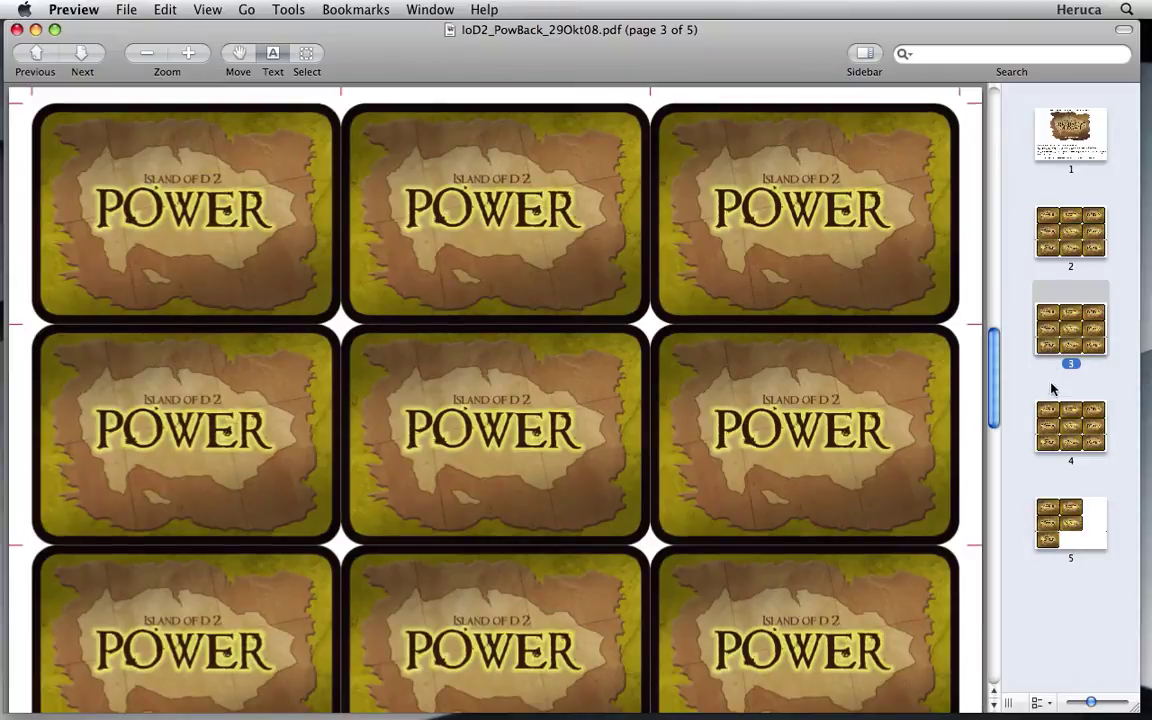
left_click(1055, 425)
left_click(1060, 514)
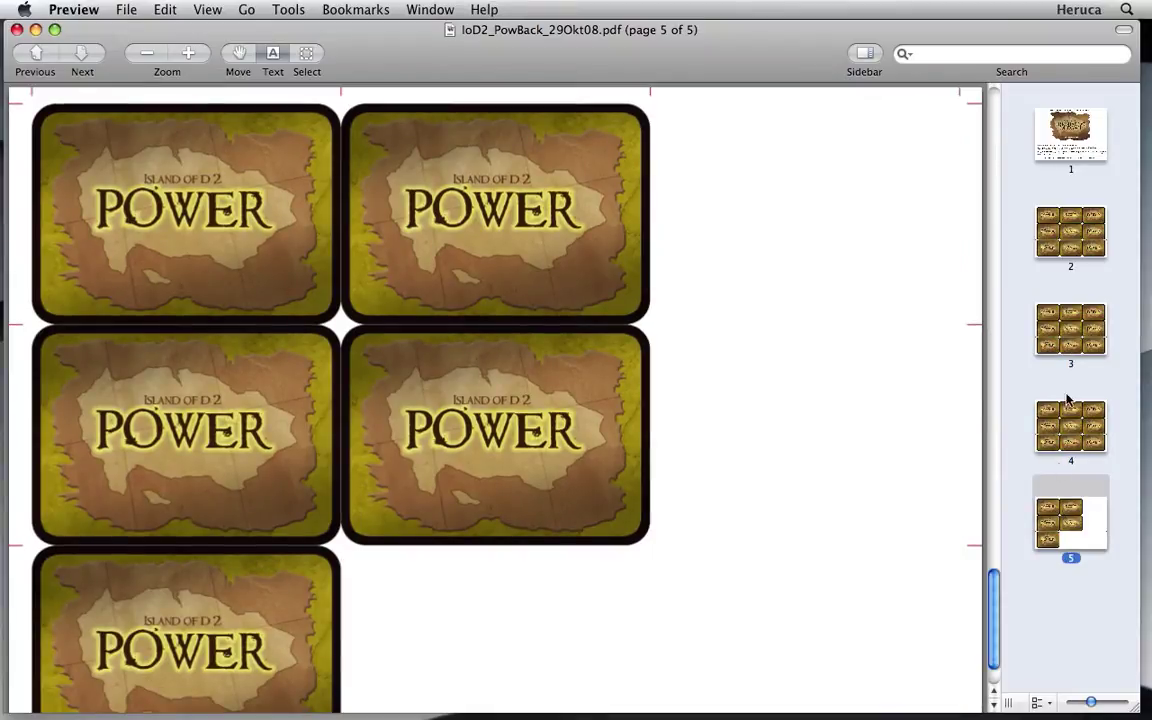
left_click(1070, 232)
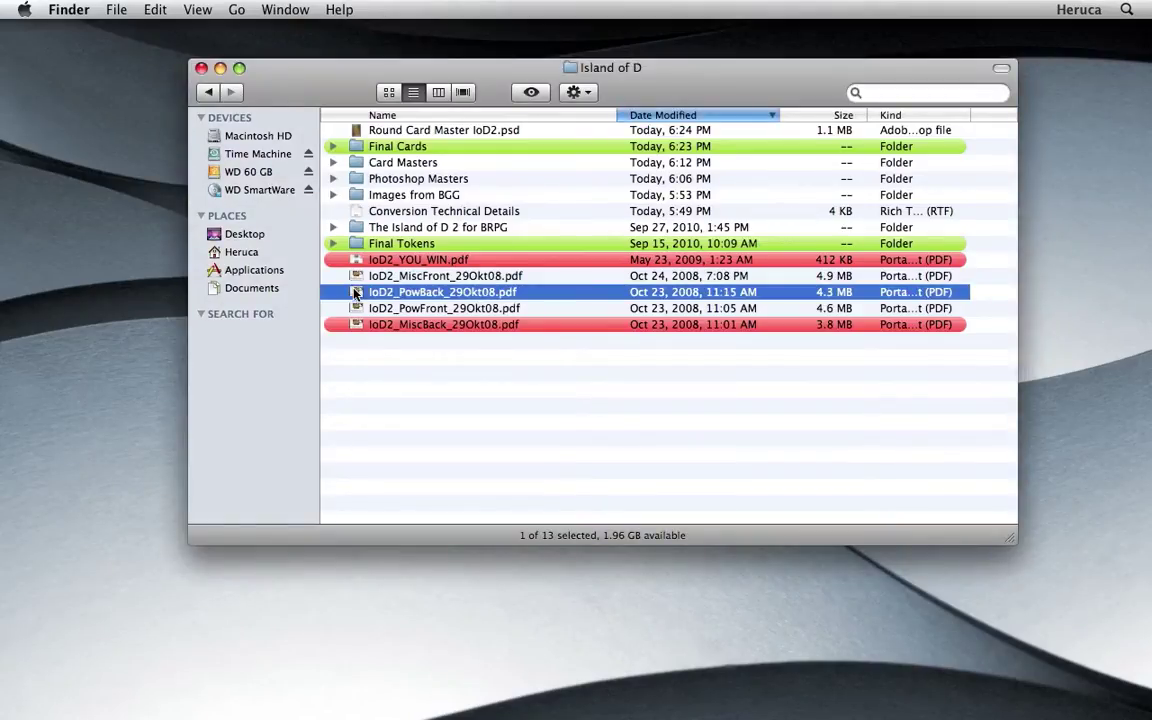
- Open page 2 of the PowBack PDF in Photoshop, rasterized at 1529 × 1092 pixels
left_click_drag(356, 292, 532, 703)
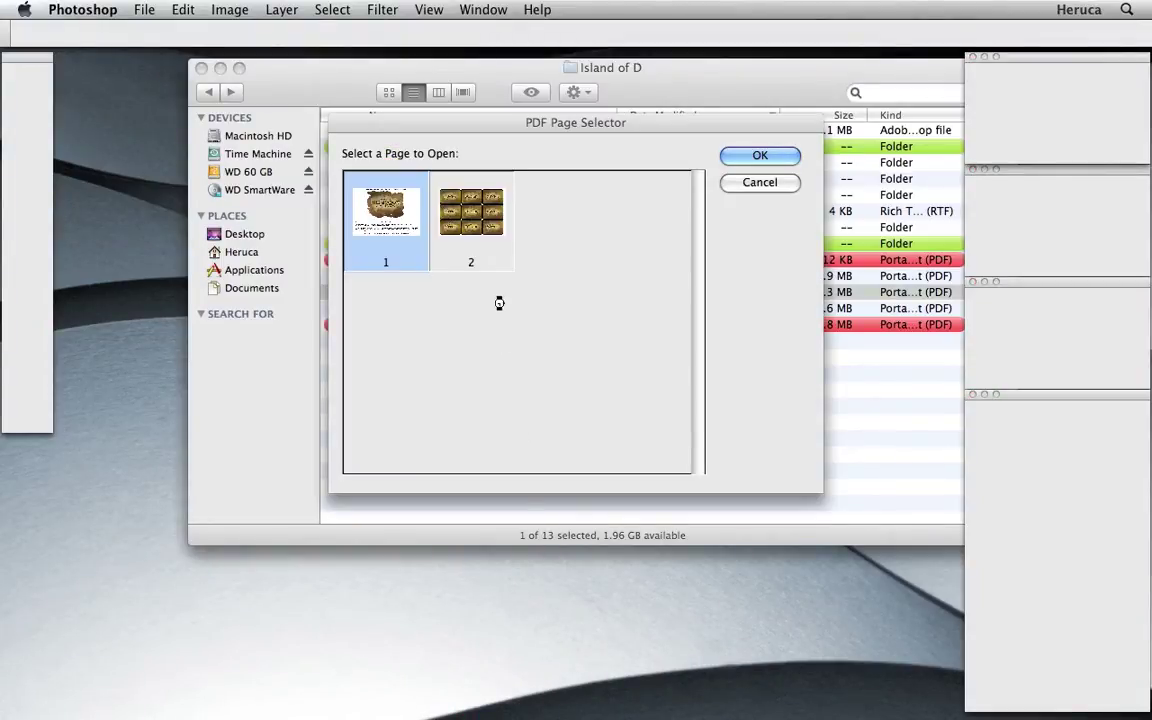
left_click(470, 228)
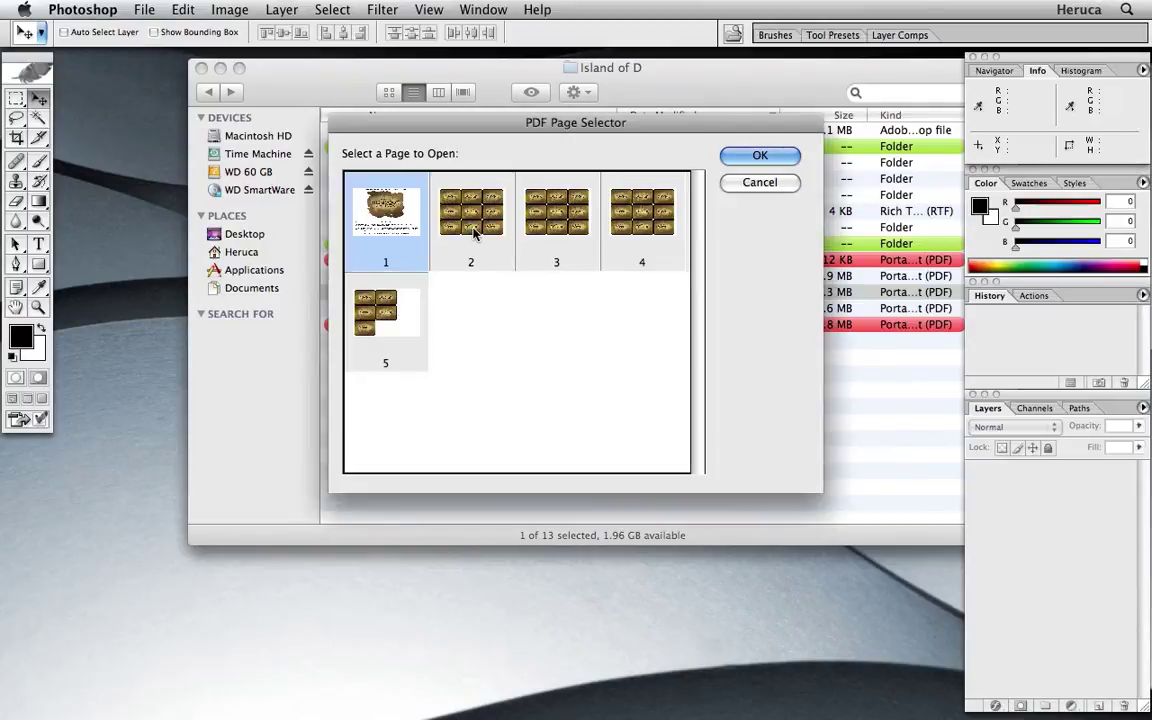
left_click(758, 156)
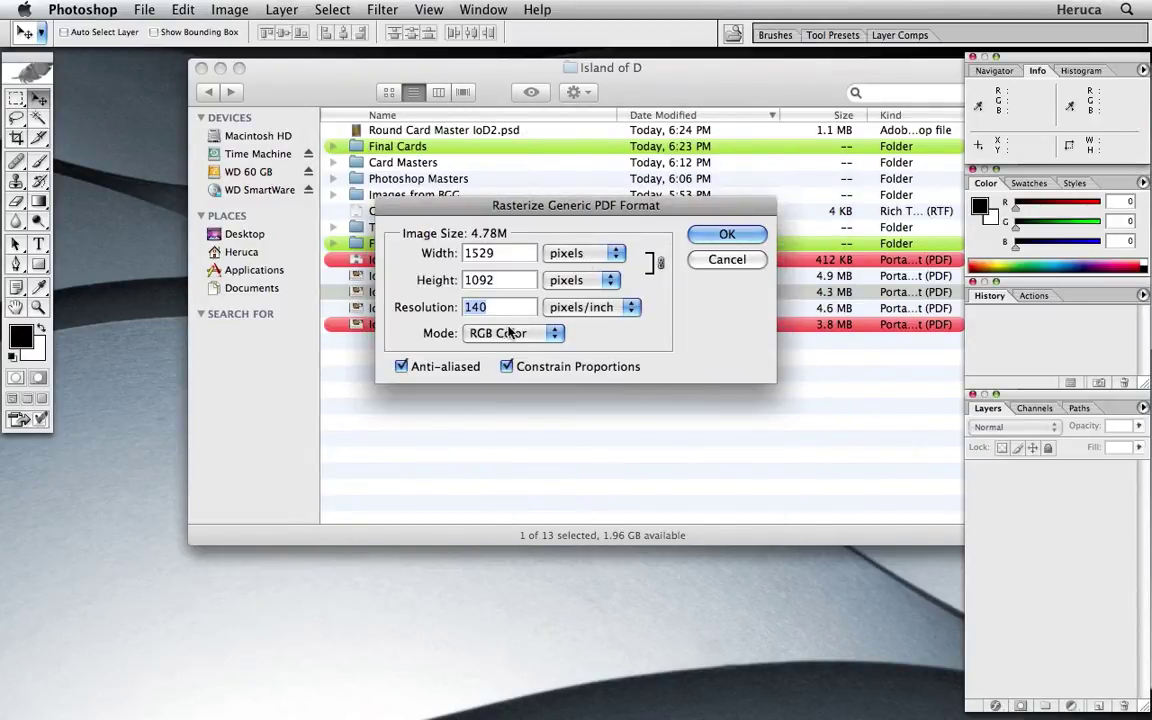
left_click(702, 234)
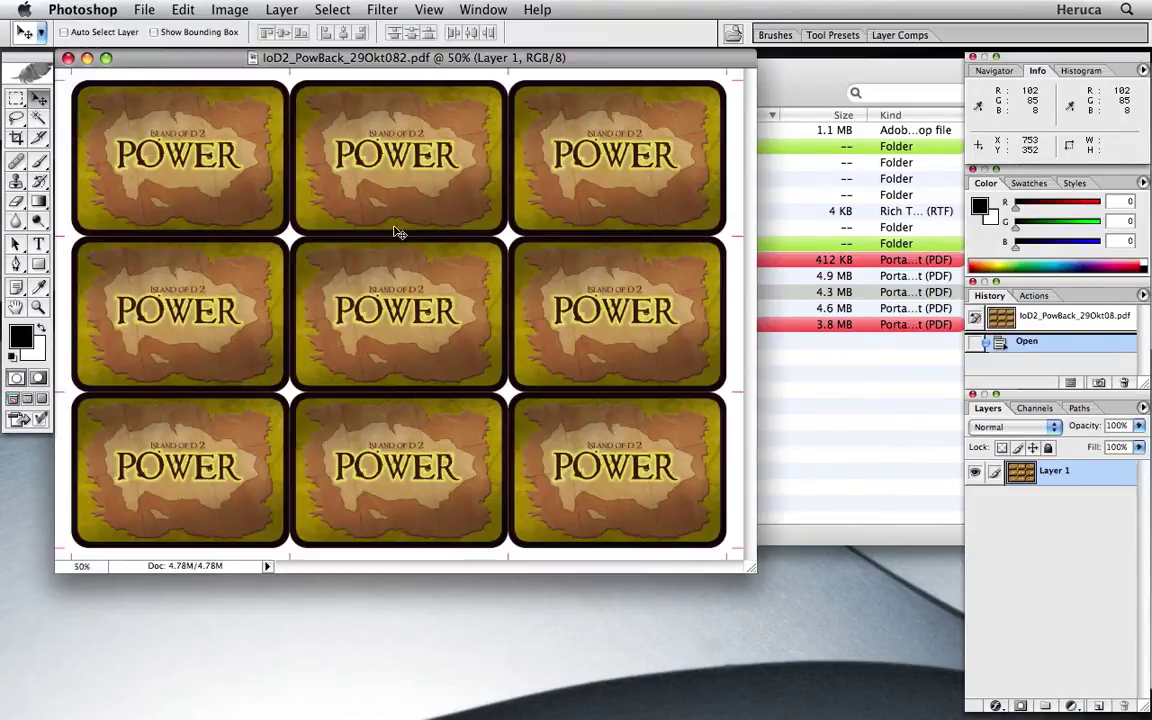
- Place a fixed 485 × 346 px rectangular selection around one POWER card, zoomed to 200%
left_click(16, 99)
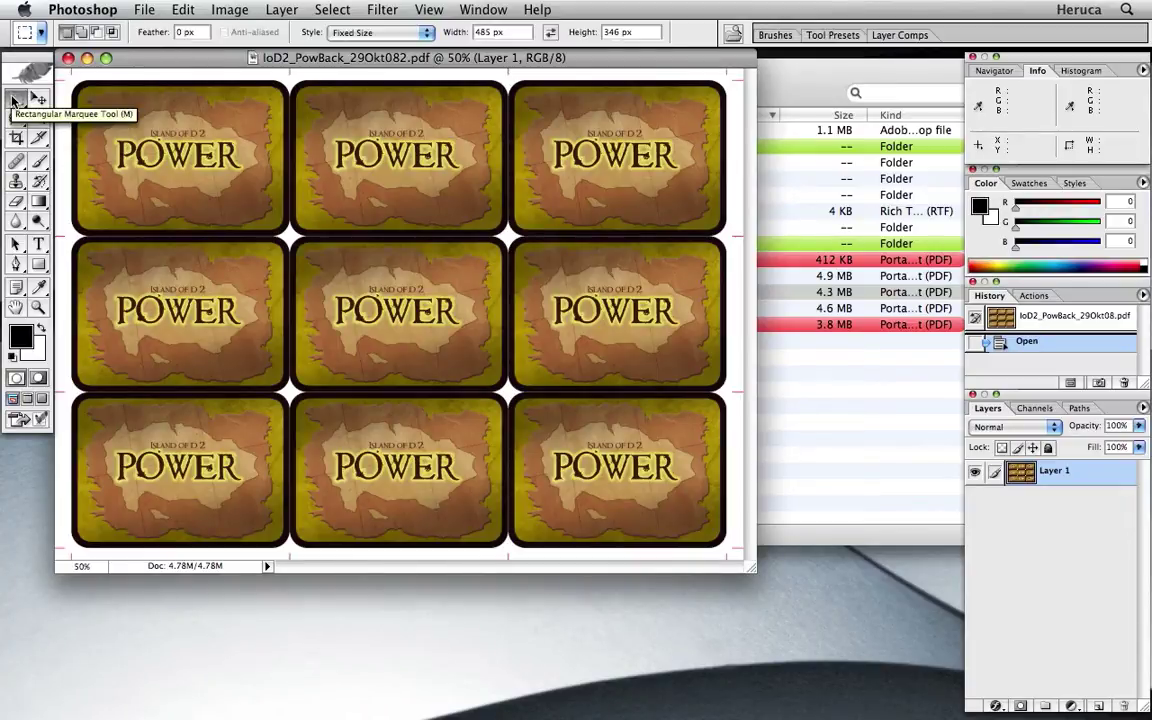
key("super+equal")
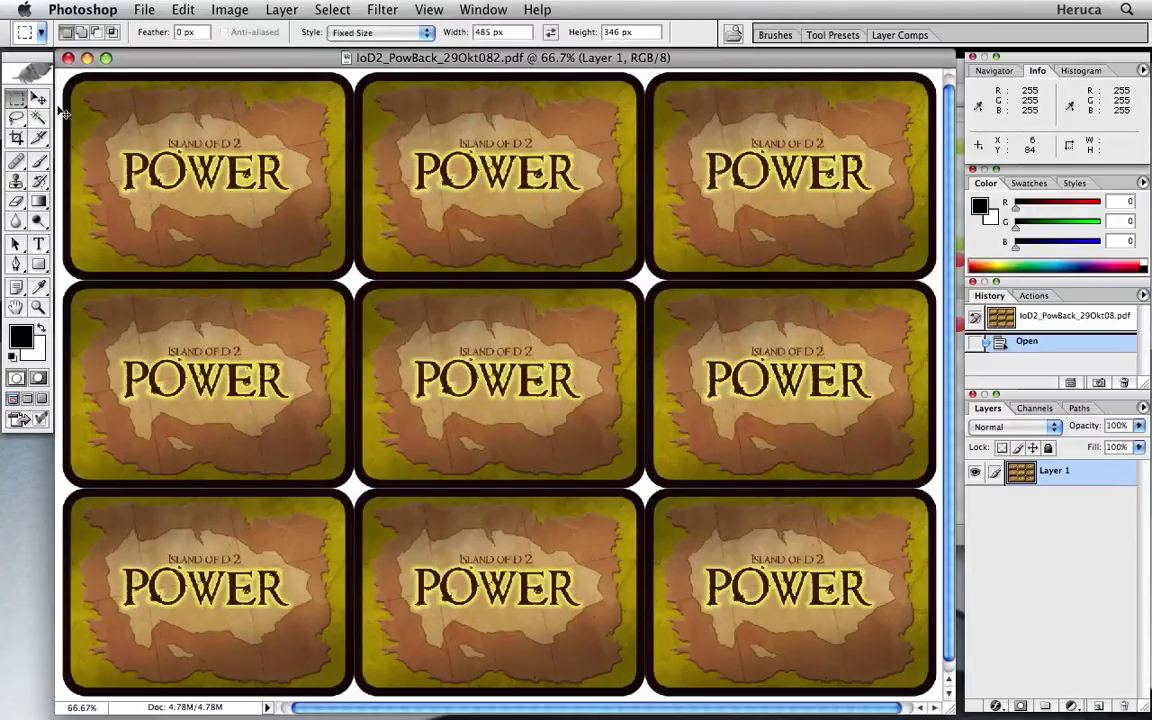
key("super+equal")
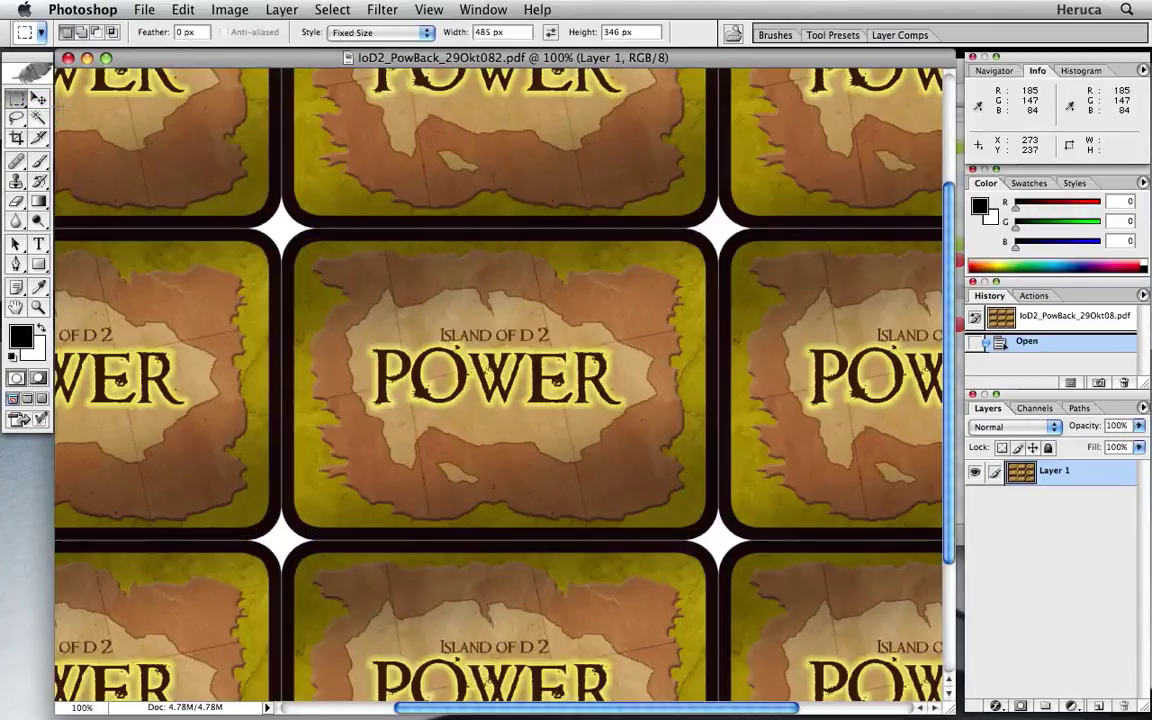
left_click(278, 233)
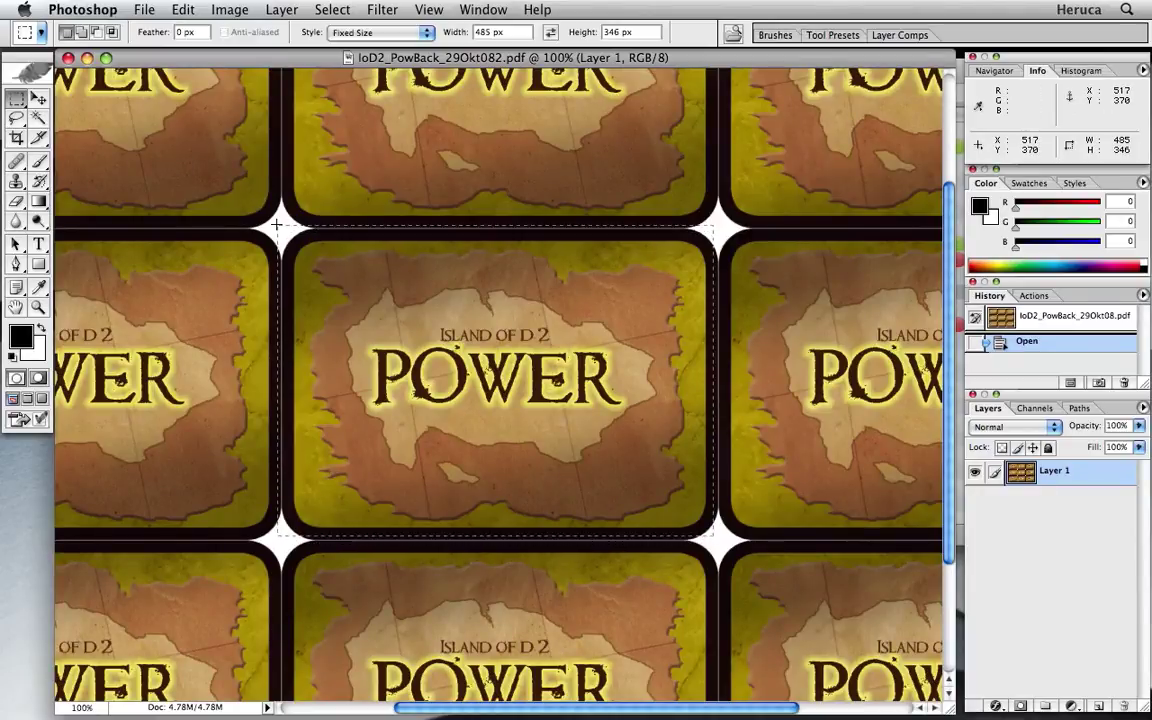
key("super+equal")
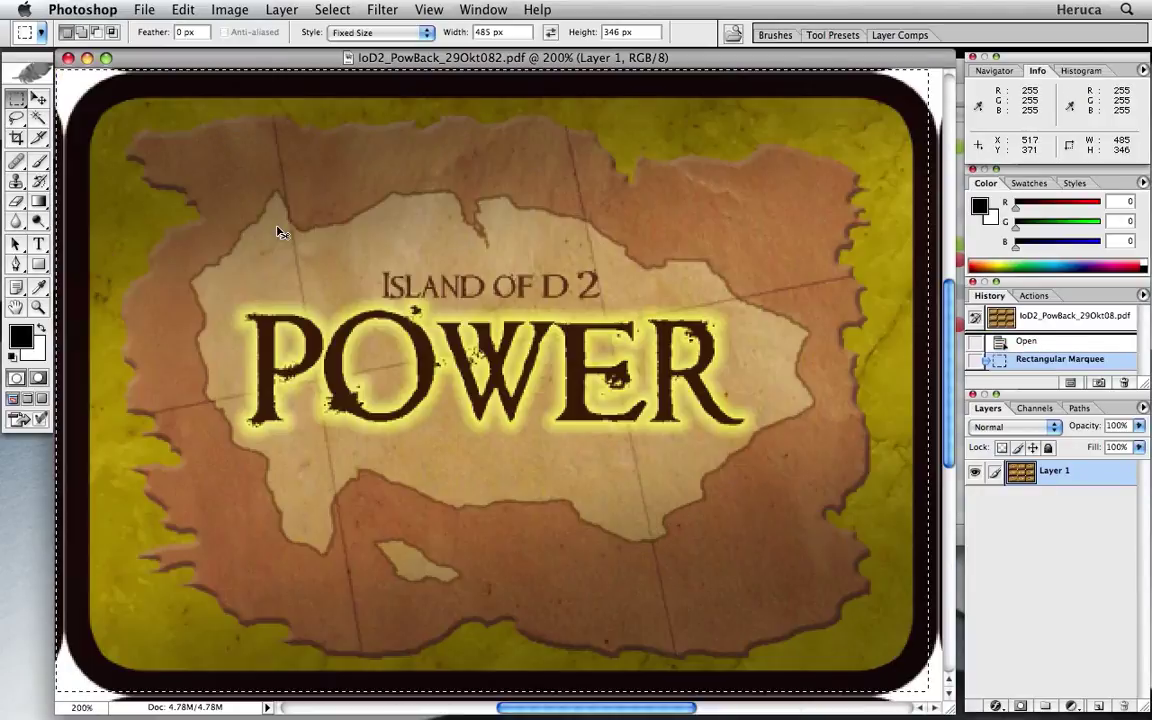
- Align the selection to the card's edges, copy it, and start a same-size new document
scroll(278, 231, "left", 3)
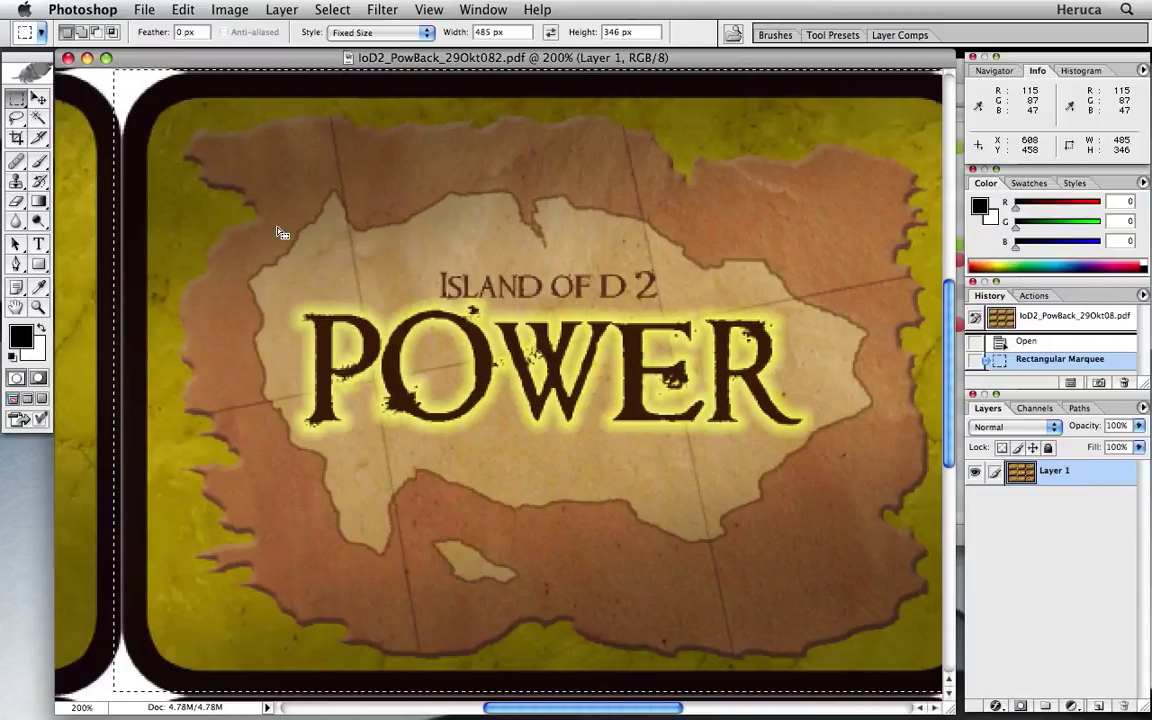
key("Right")
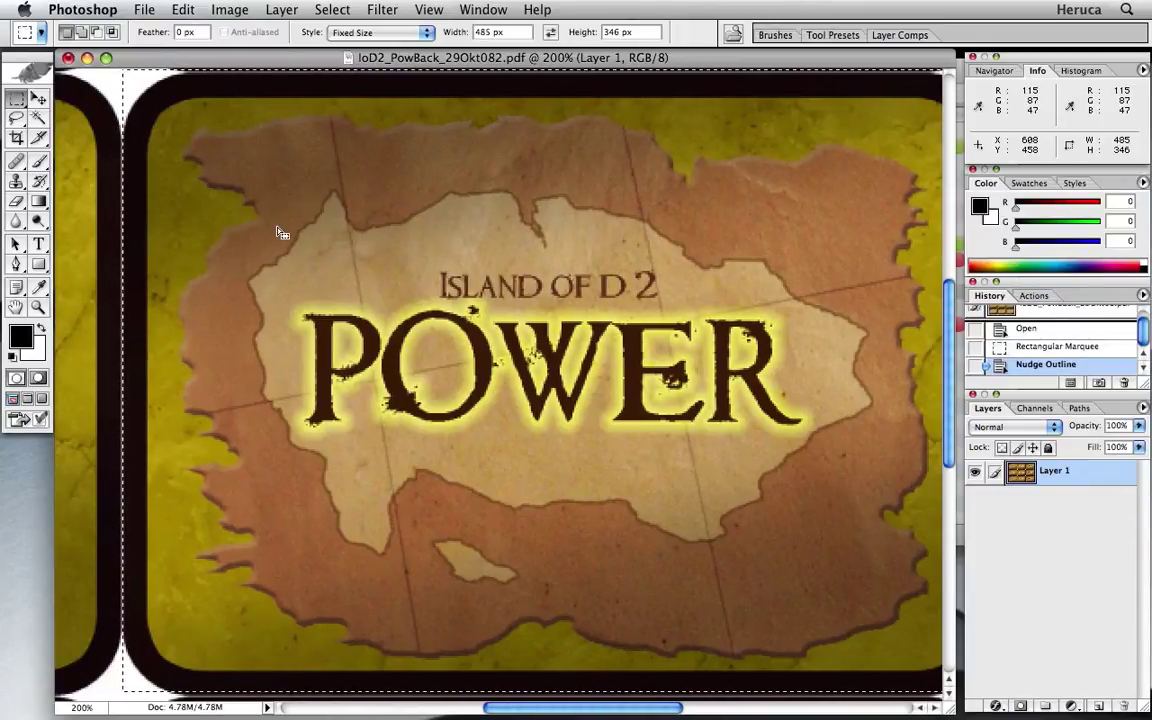
scroll(280, 232, "up", 1)
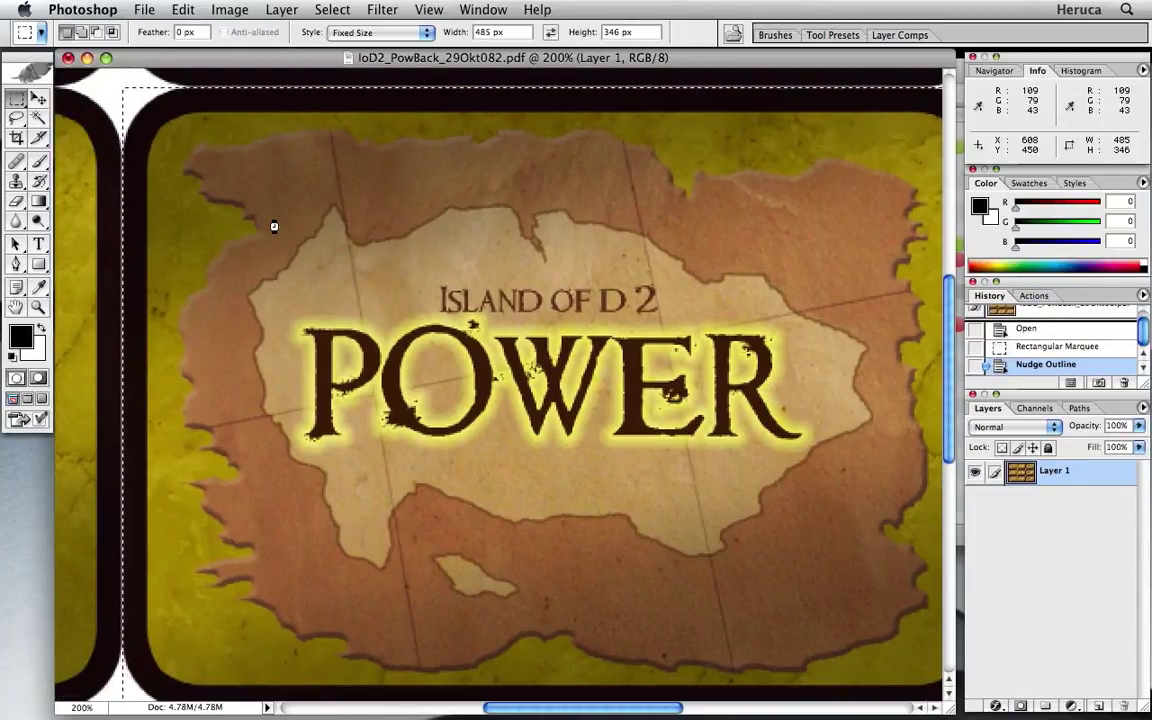
scroll(280, 232, "right", 3)
scroll(280, 232, "right", 3)
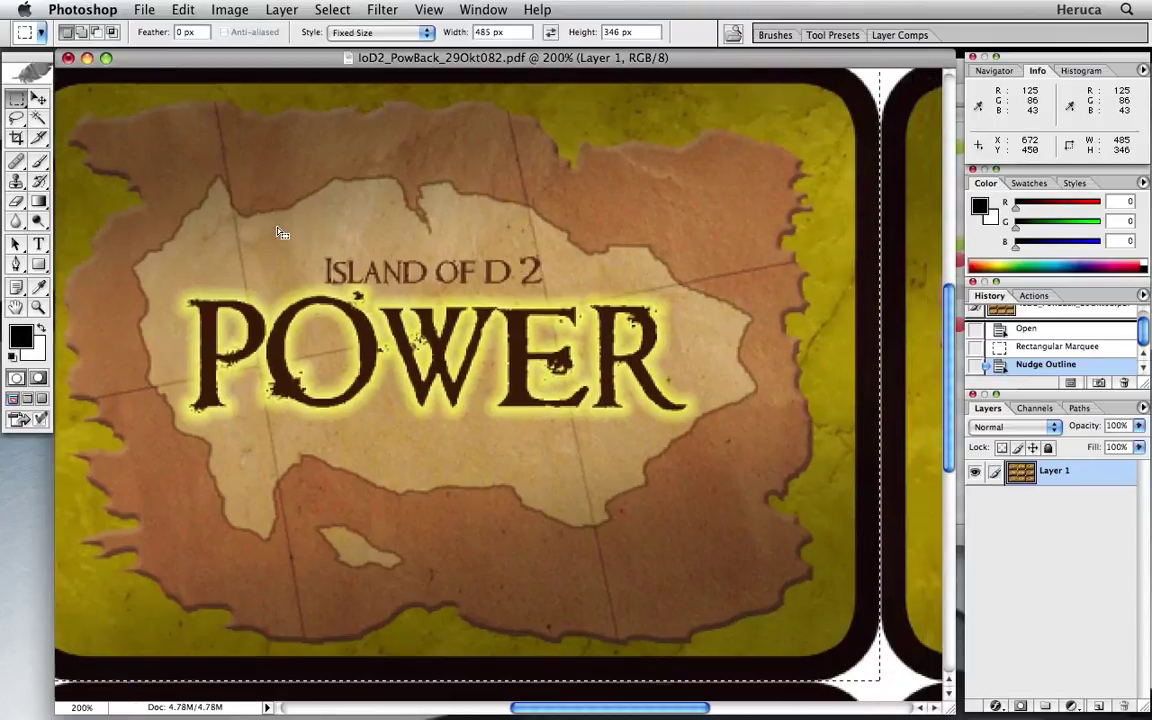
scroll(280, 232, "down", 5)
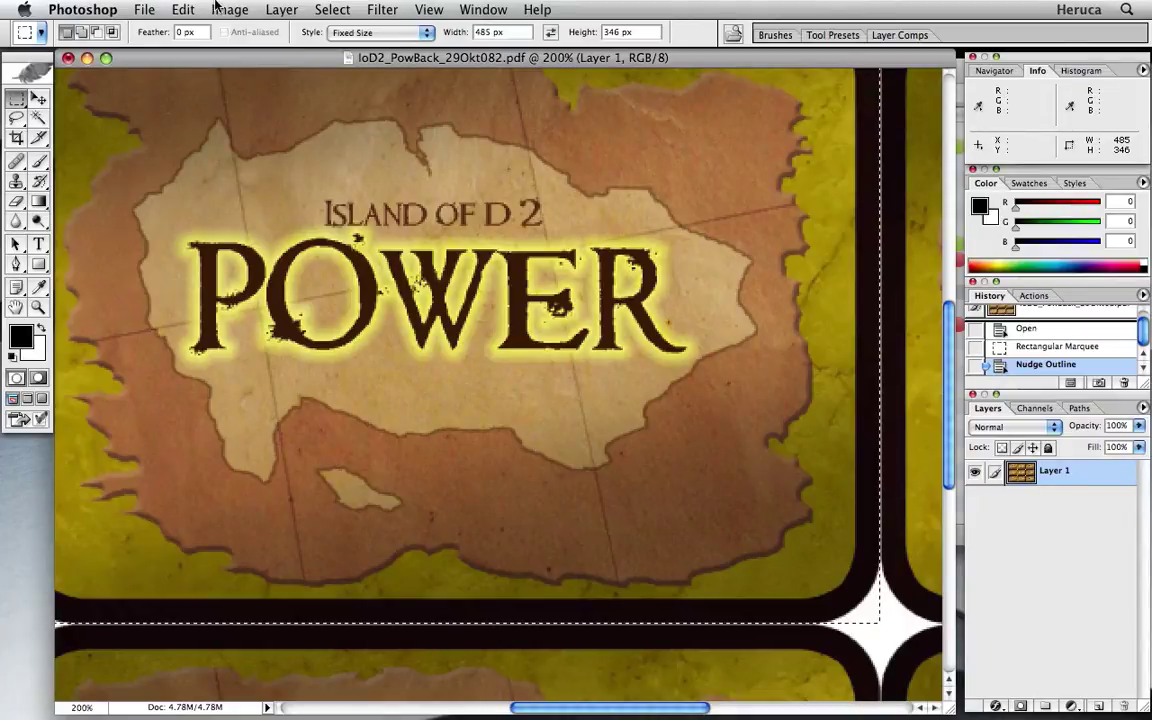
key("super+c")
key("super+n")
- Paste the card into the new document, save it as PNG 'Power Card, Back', and close it
key("Return")
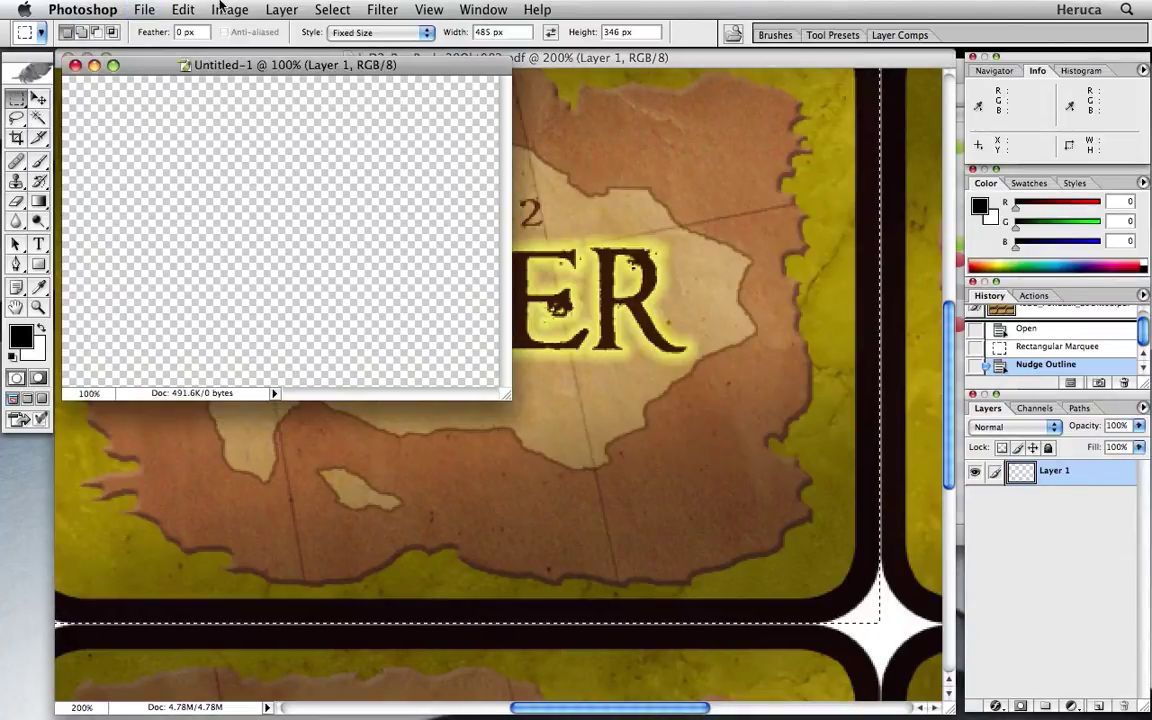
key("super+v")
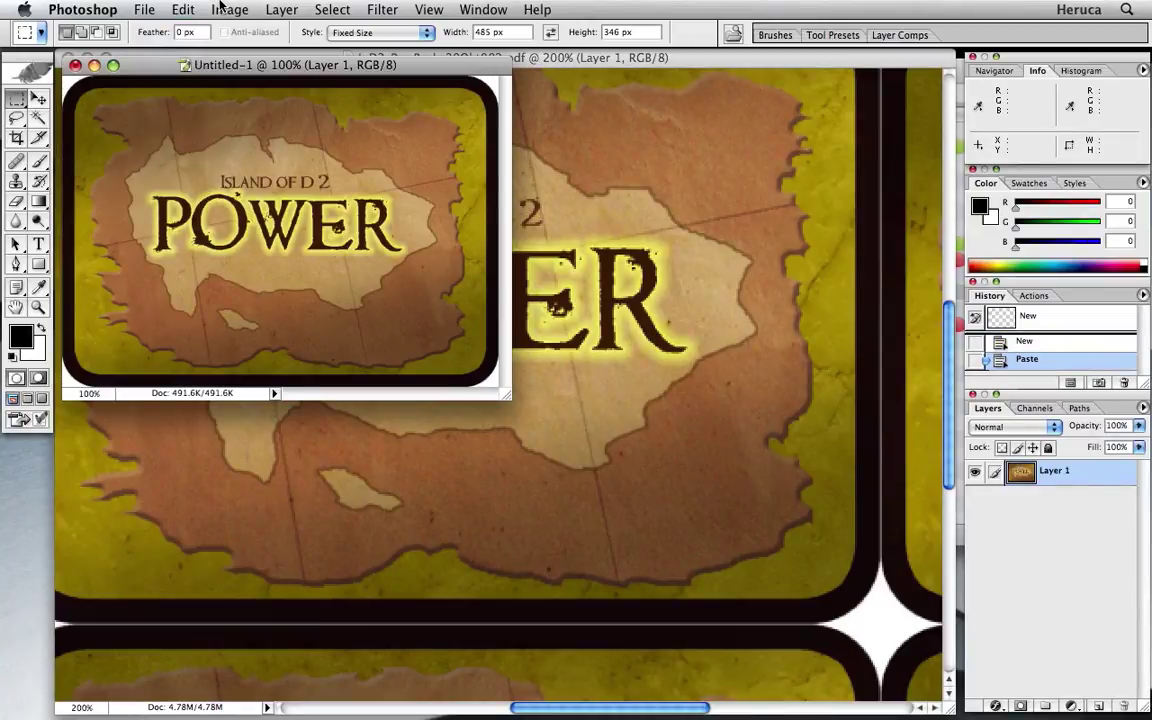
key("super+s")
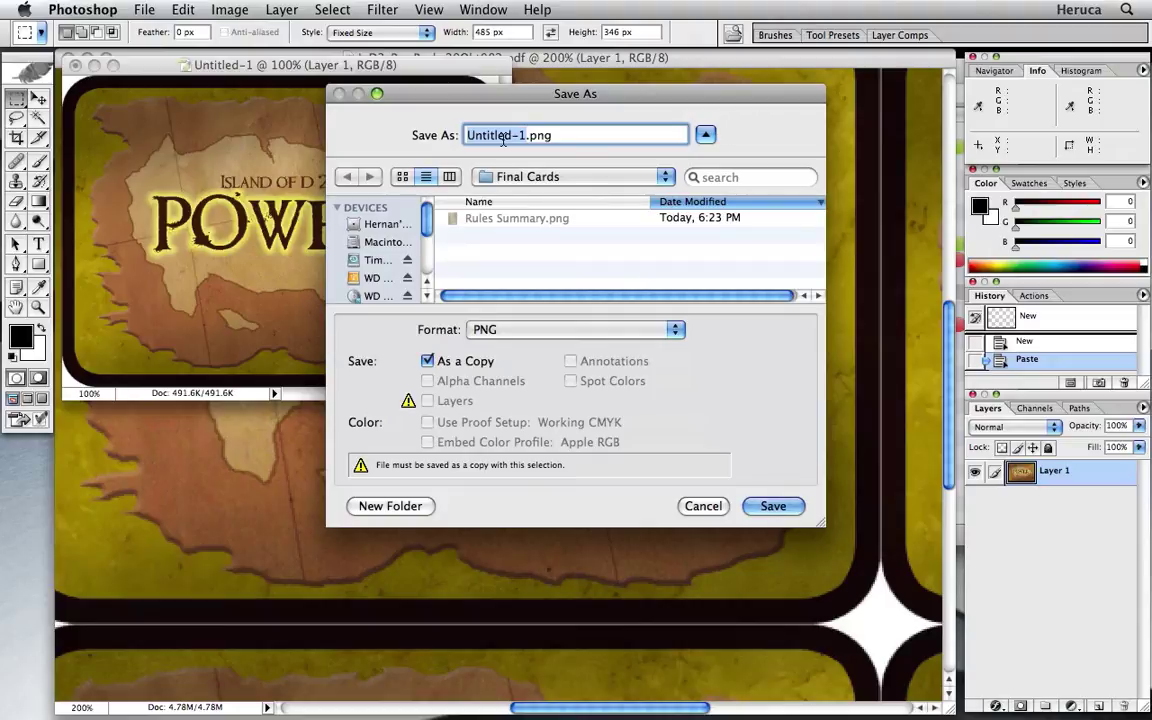
type("Power Card")
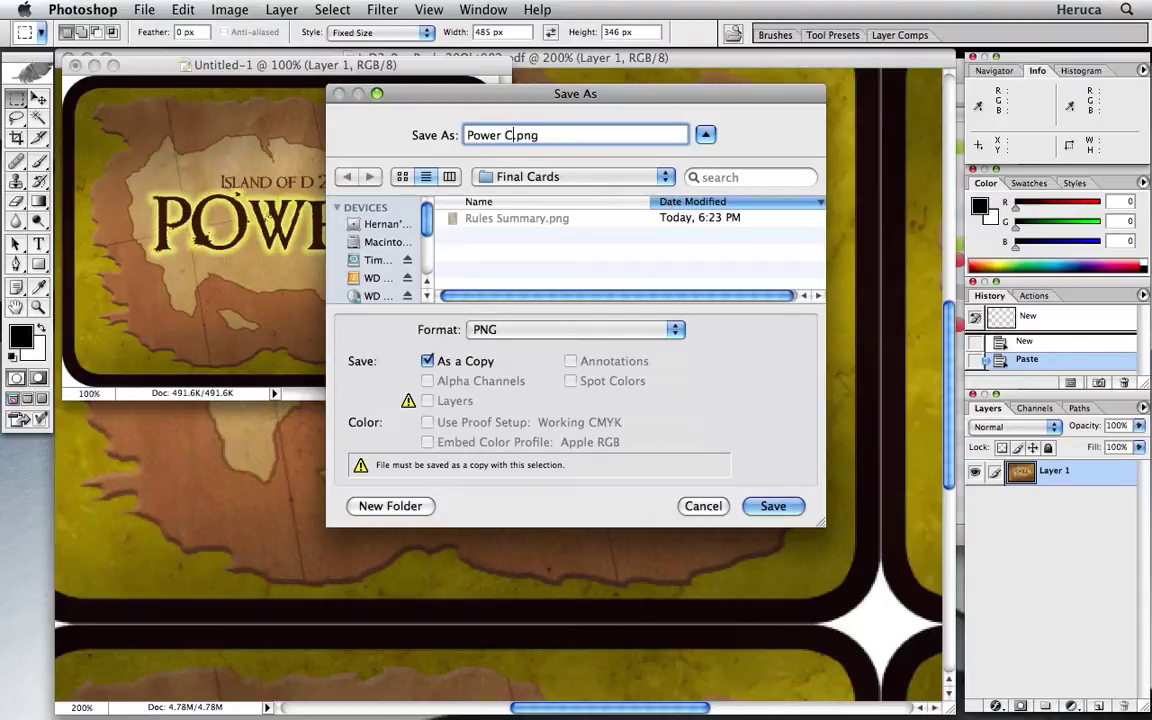
type(", Back")
left_click(771, 505)
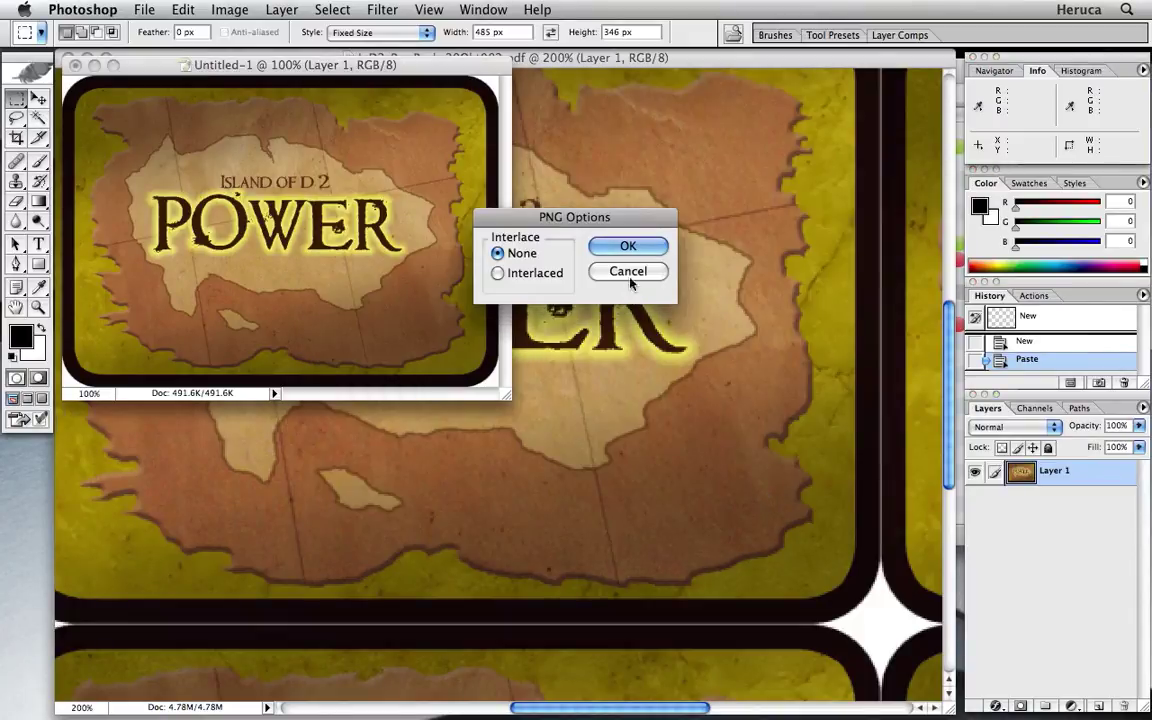
left_click(630, 249)
left_click(358, 222)
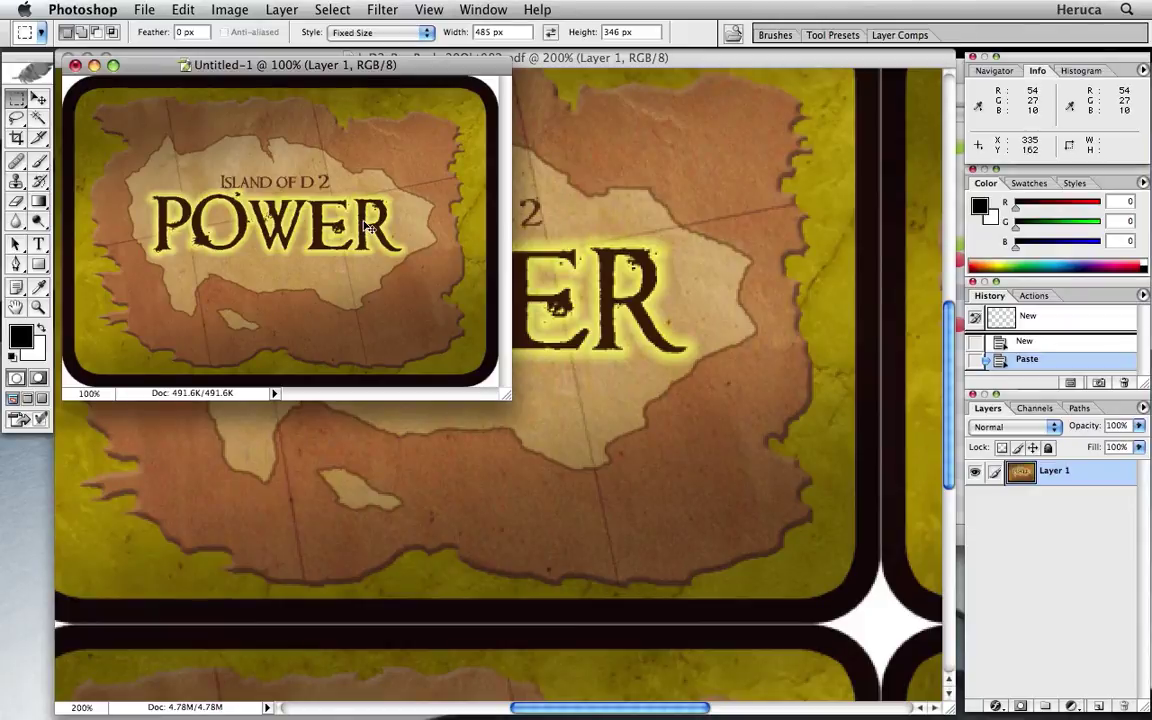
key("super+w")
- Discard the card copy and close the PowBack card sheet without saving
left_click(432, 227)
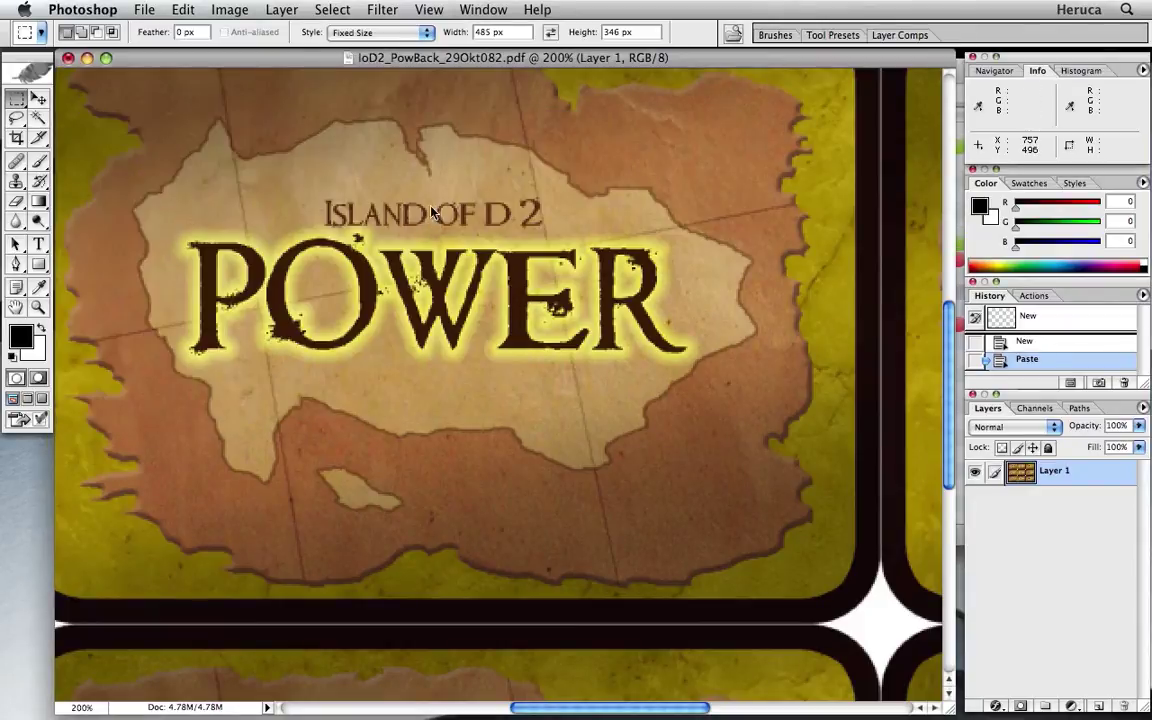
key("alt+super+0")
key("super+0")
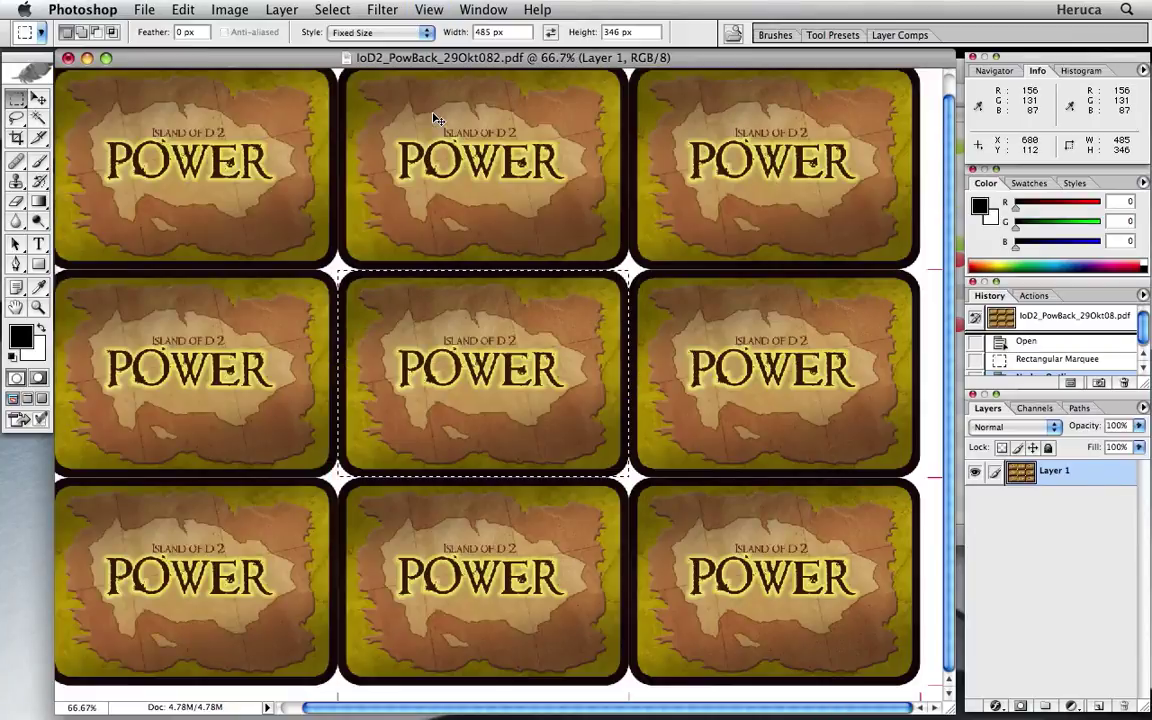
key("super+s")
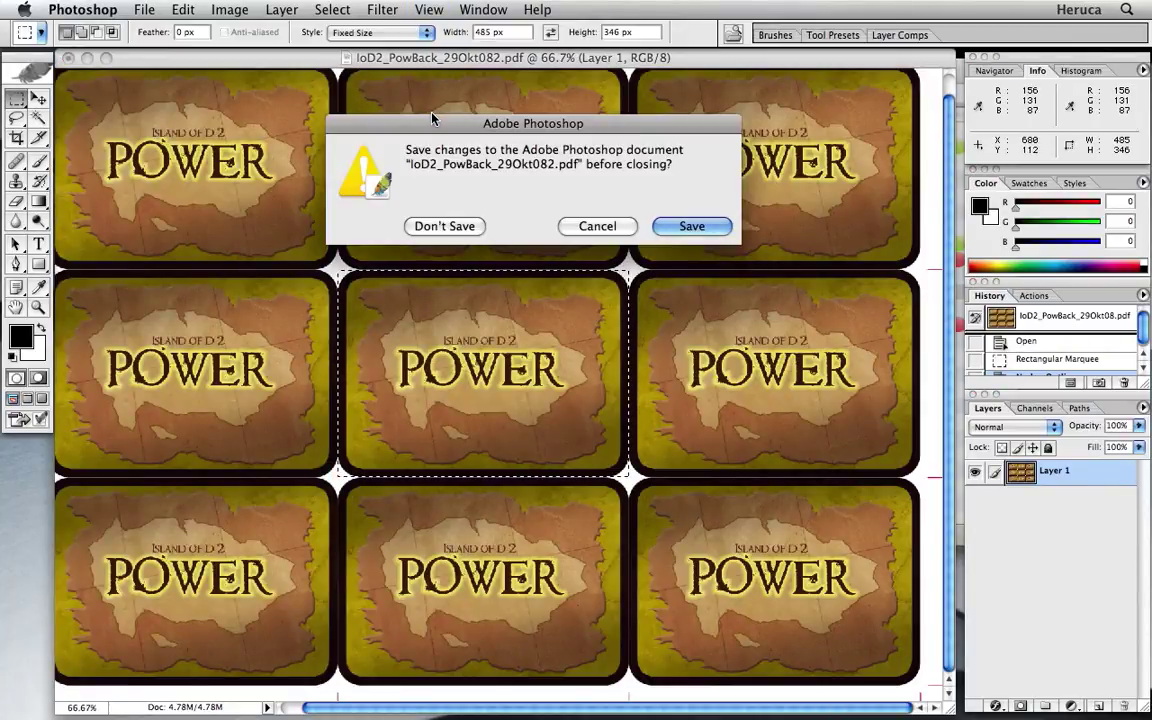
left_click(437, 225)
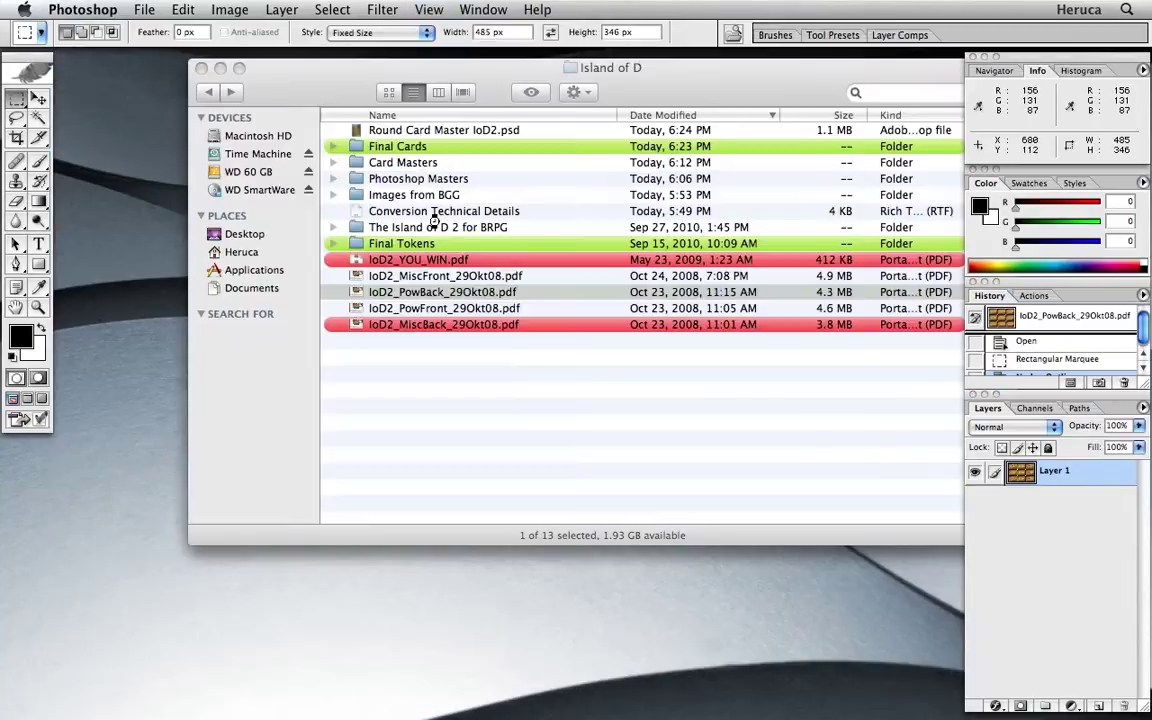
- Label IoD2_PowBack_29Okt08.pdf red in Finder and send IoD2_MiscFront_29Okt08.pdf to Photoshop
left_click(357, 294)
right_click(357, 293)
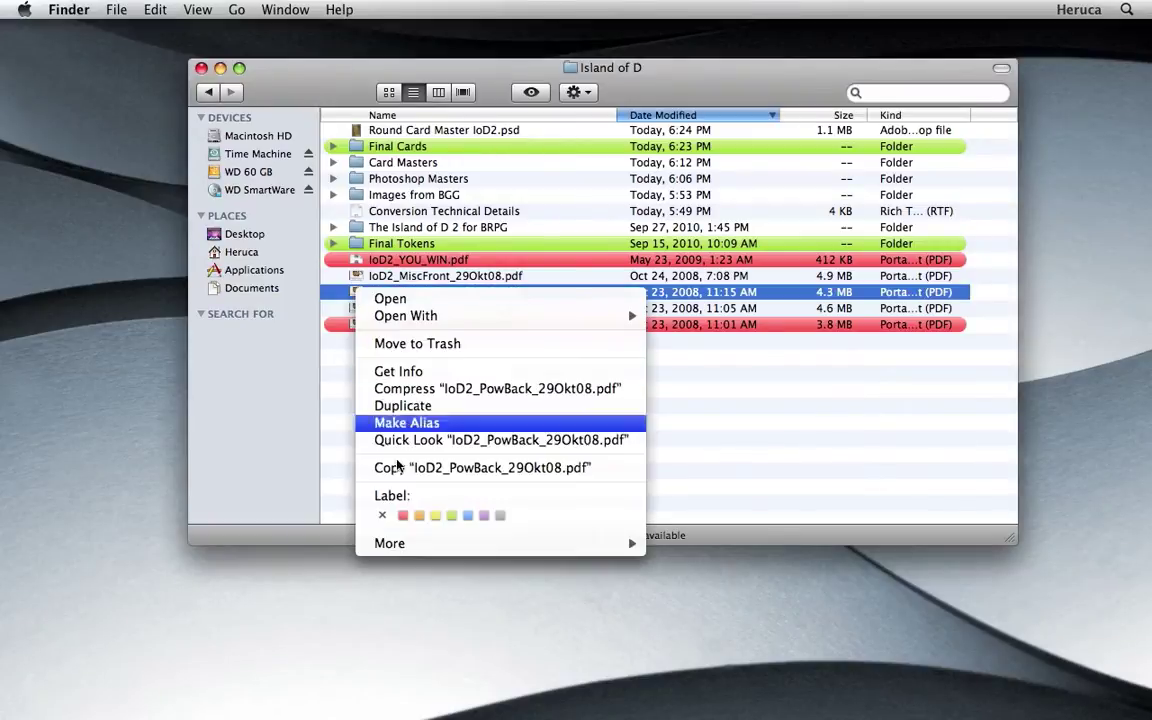
left_click(402, 515)
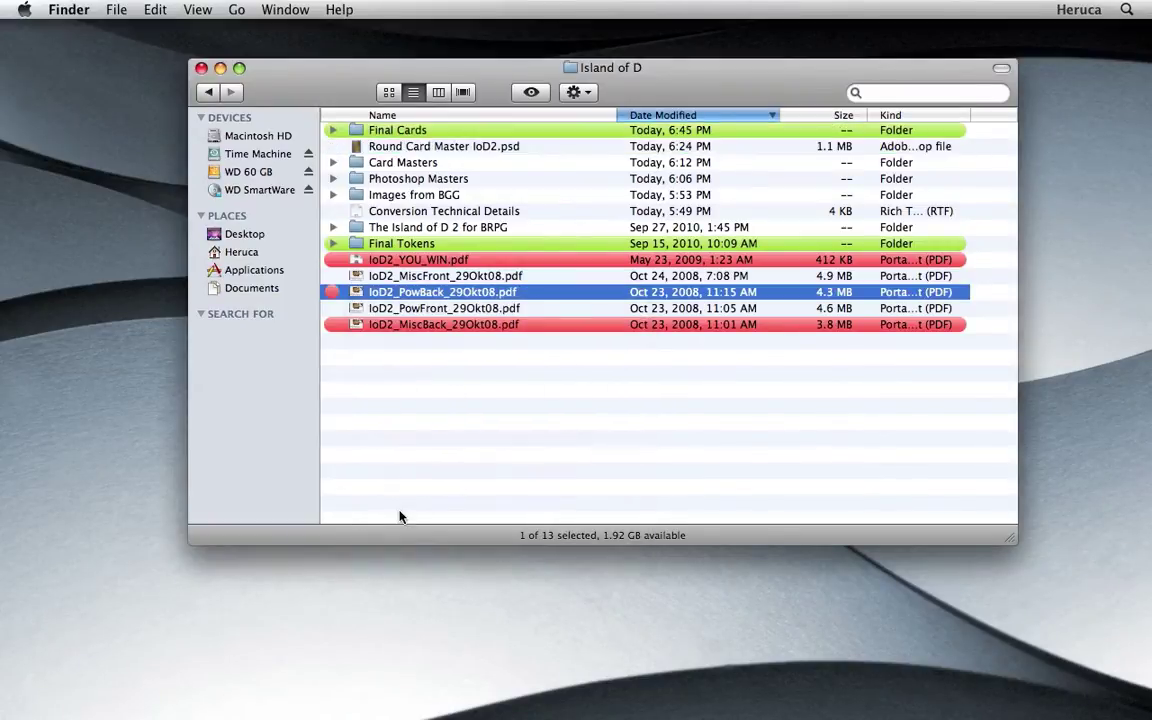
left_click_drag(356, 278, 521, 700)
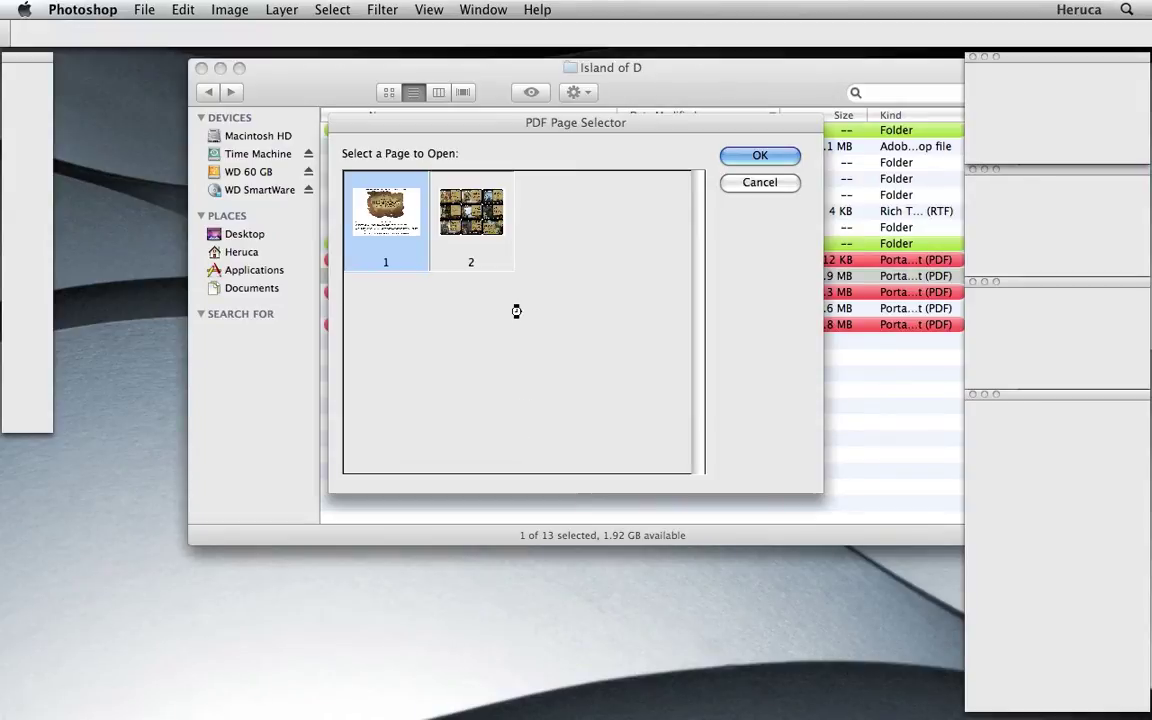
- Open page 2 of IoD2_MiscFront_29Okt08.pdf at 140 pixels/inch (1529 × 1092 px) and zoom to 100%
left_click(471, 212)
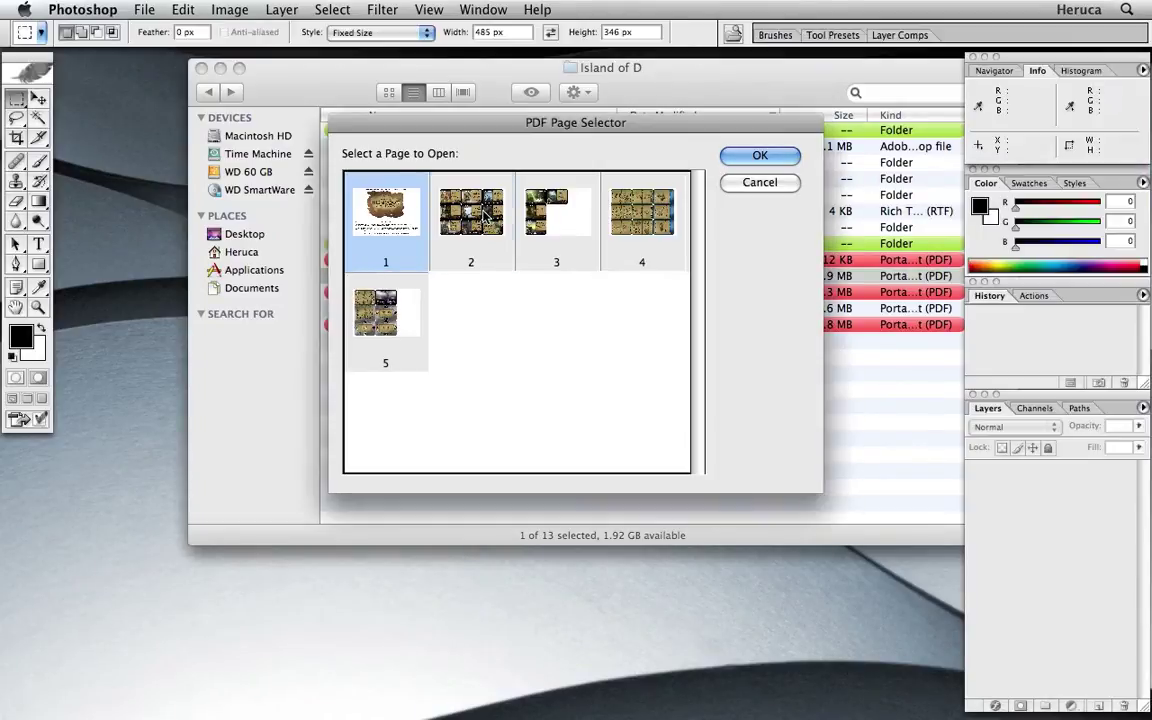
left_click(736, 160)
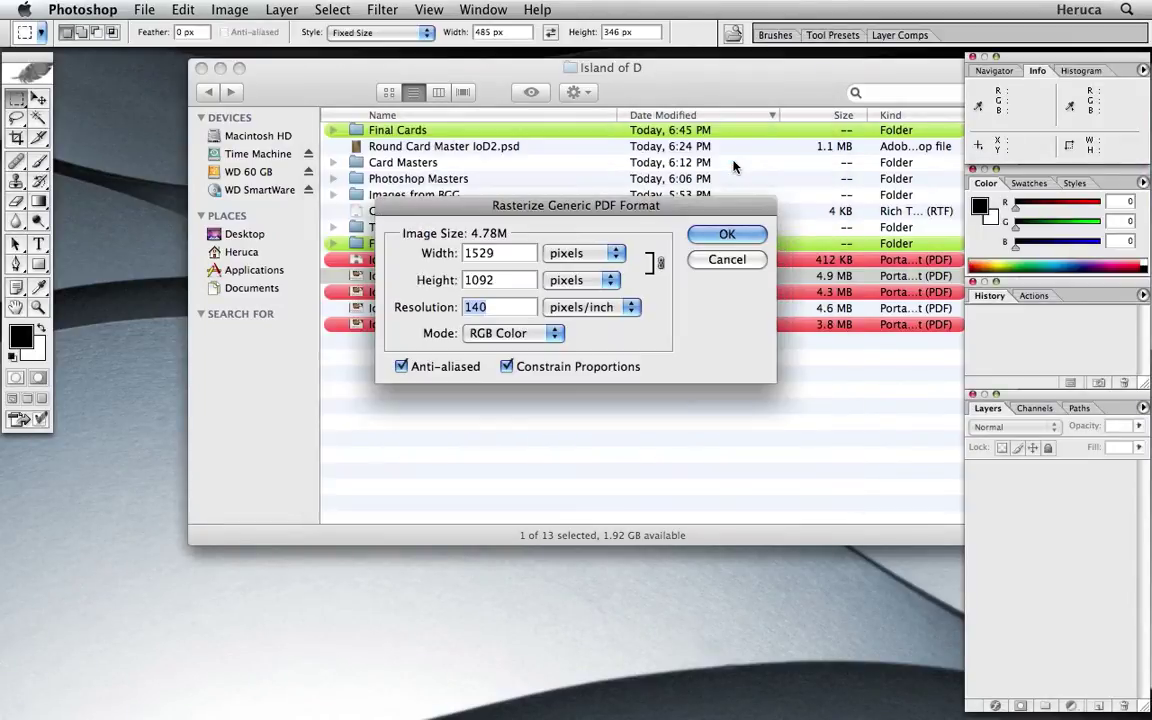
left_click(705, 233)
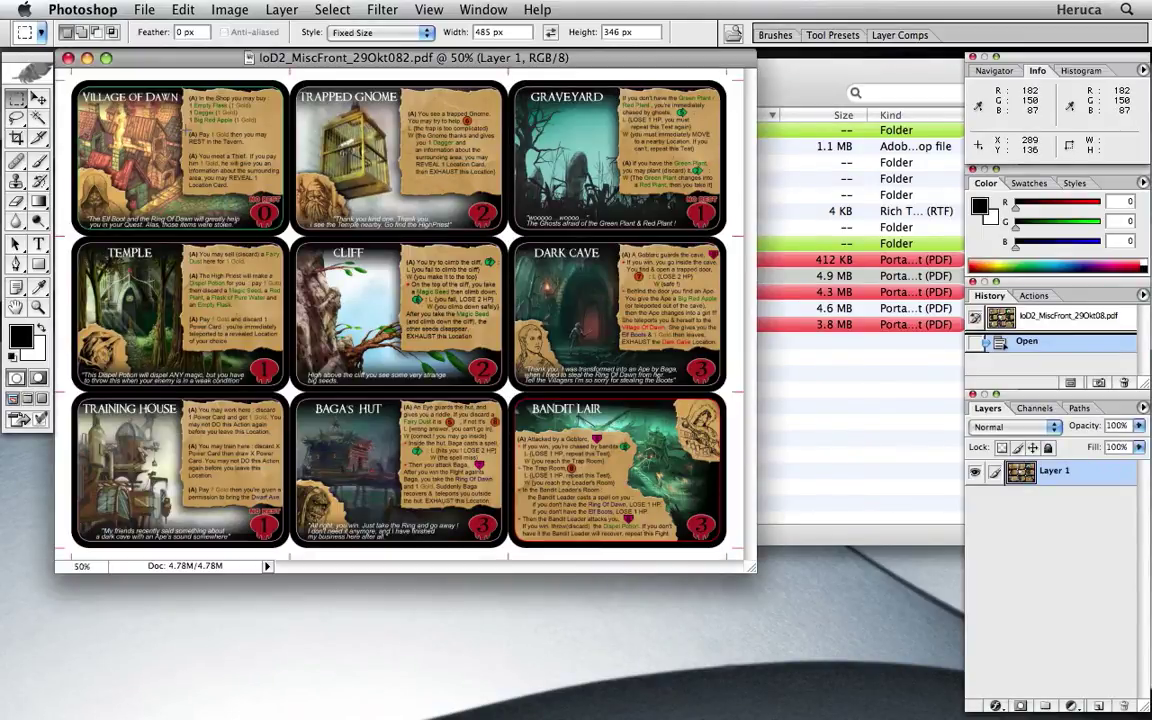
key("super+equal")
key("super+equal")
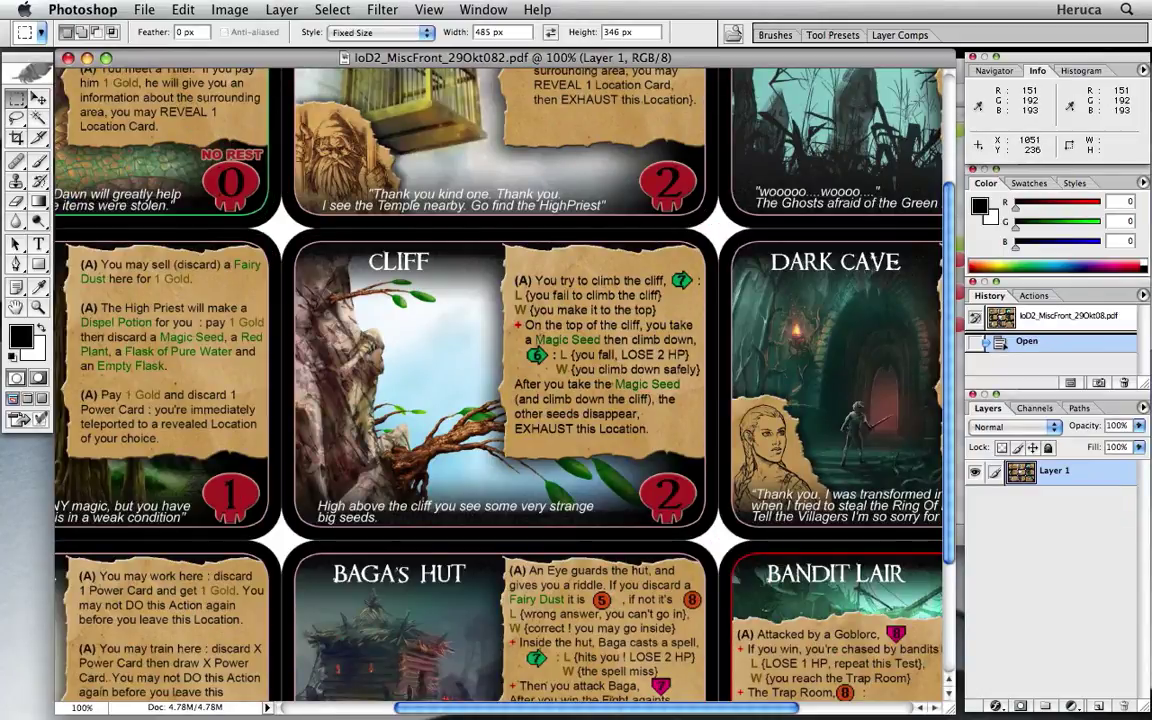
scroll(721, 175, "up", 5)
- Place the 485 × 346 px selection on the Village of Dawn card and nudge it onto its edges
scroll(721, 175, "left", 5)
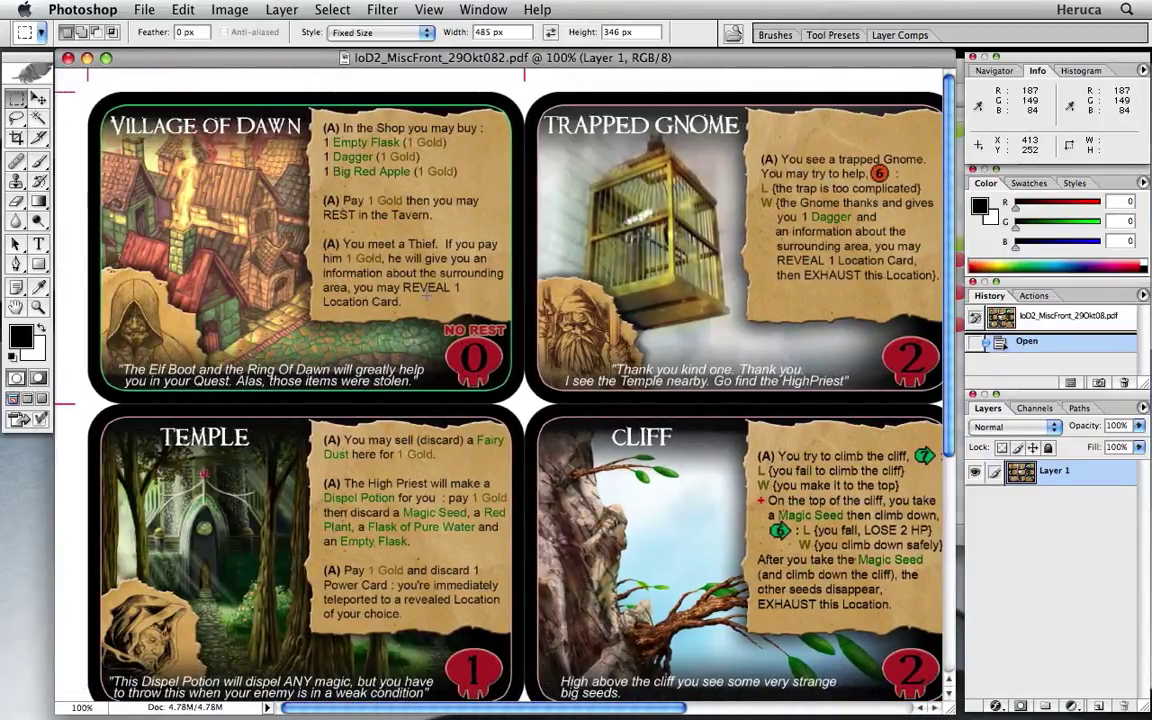
left_click(89, 94)
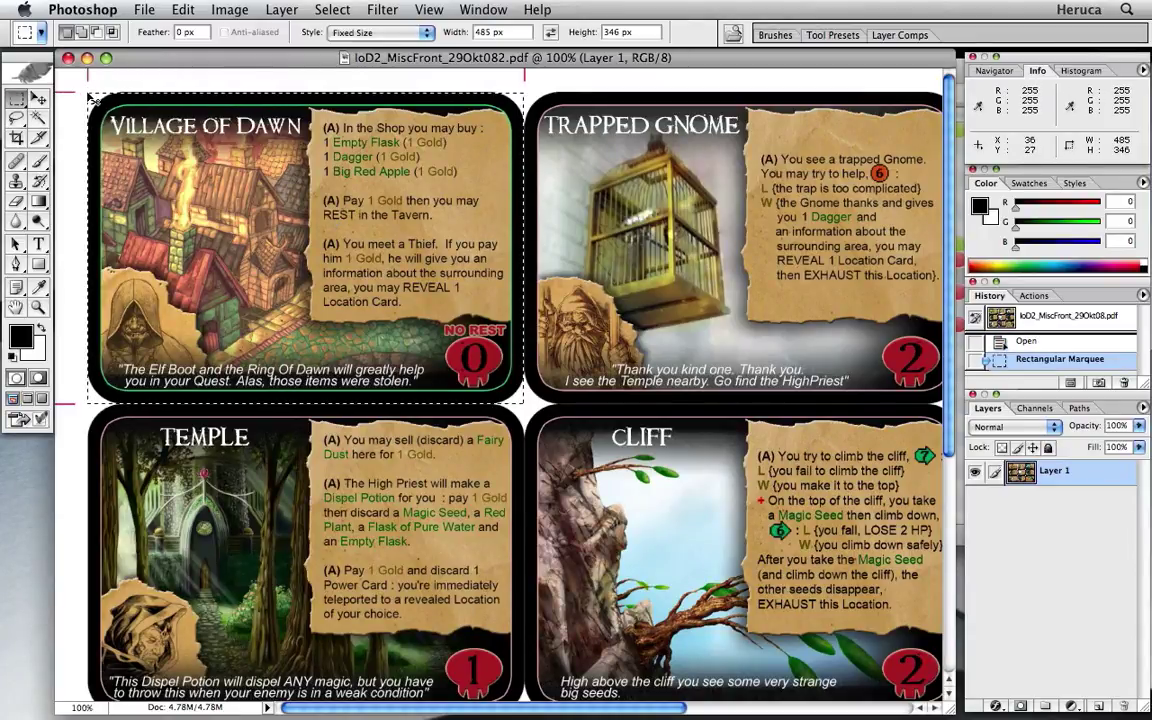
key("super+equal")
scroll(90, 98, "left", 7)
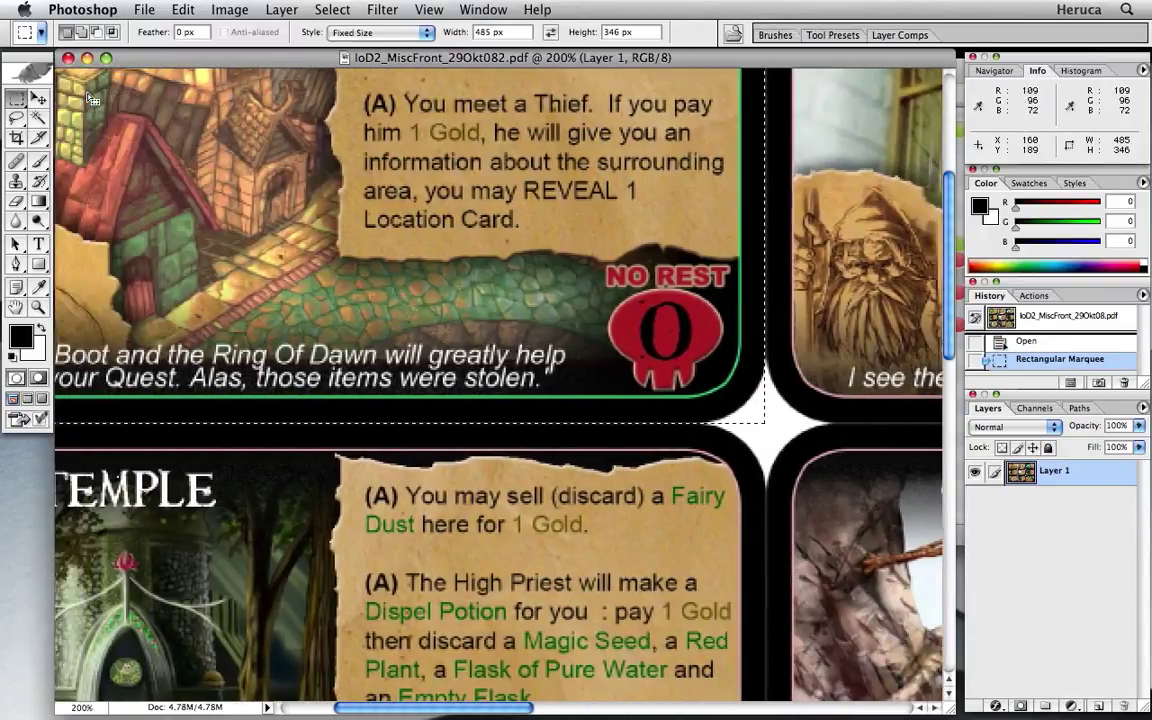
scroll(89, 97, "up", 5)
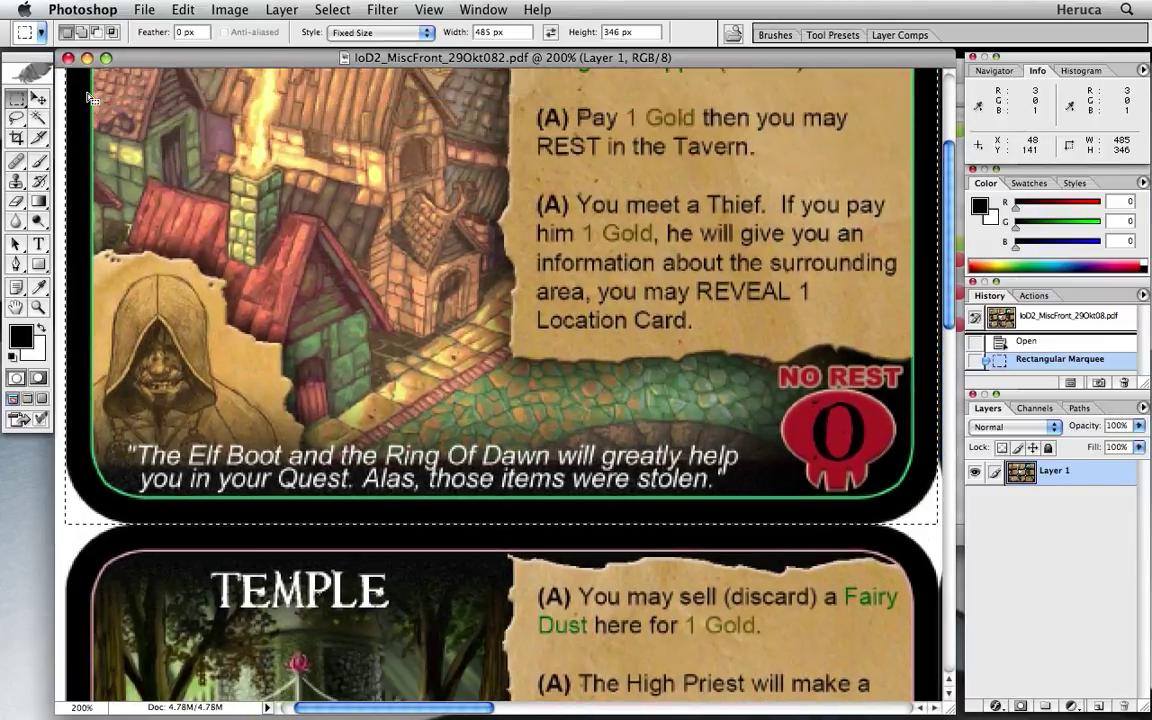
scroll(90, 98, "up", 2)
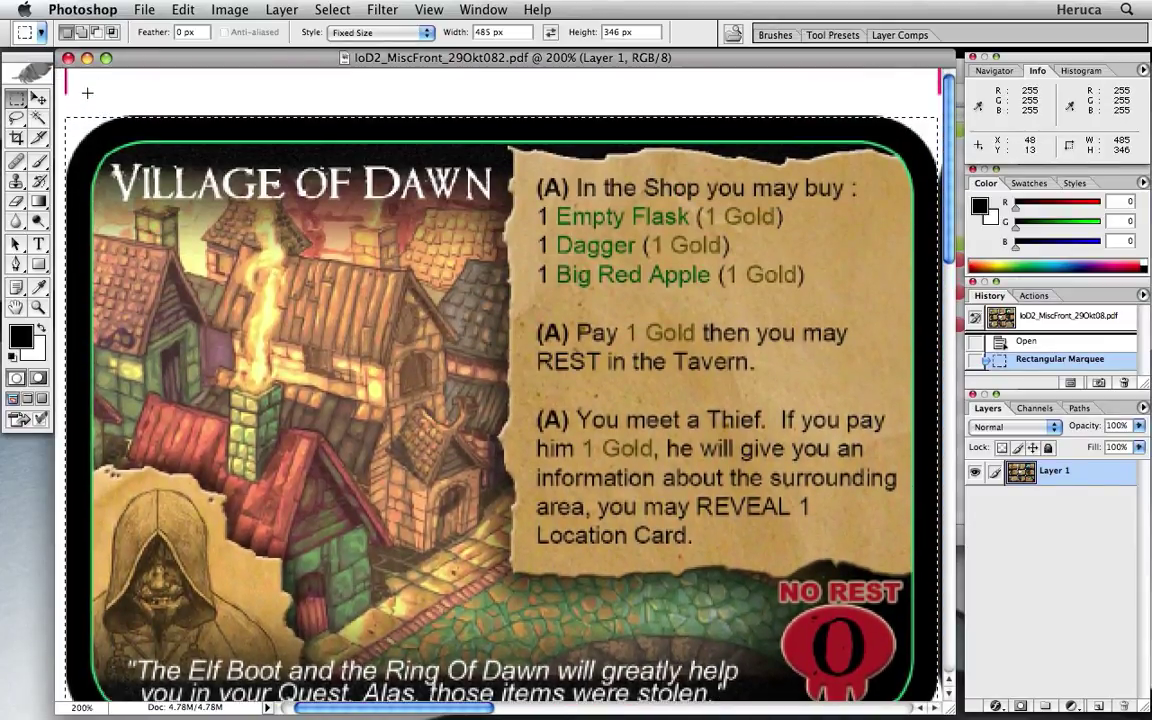
key("Up")
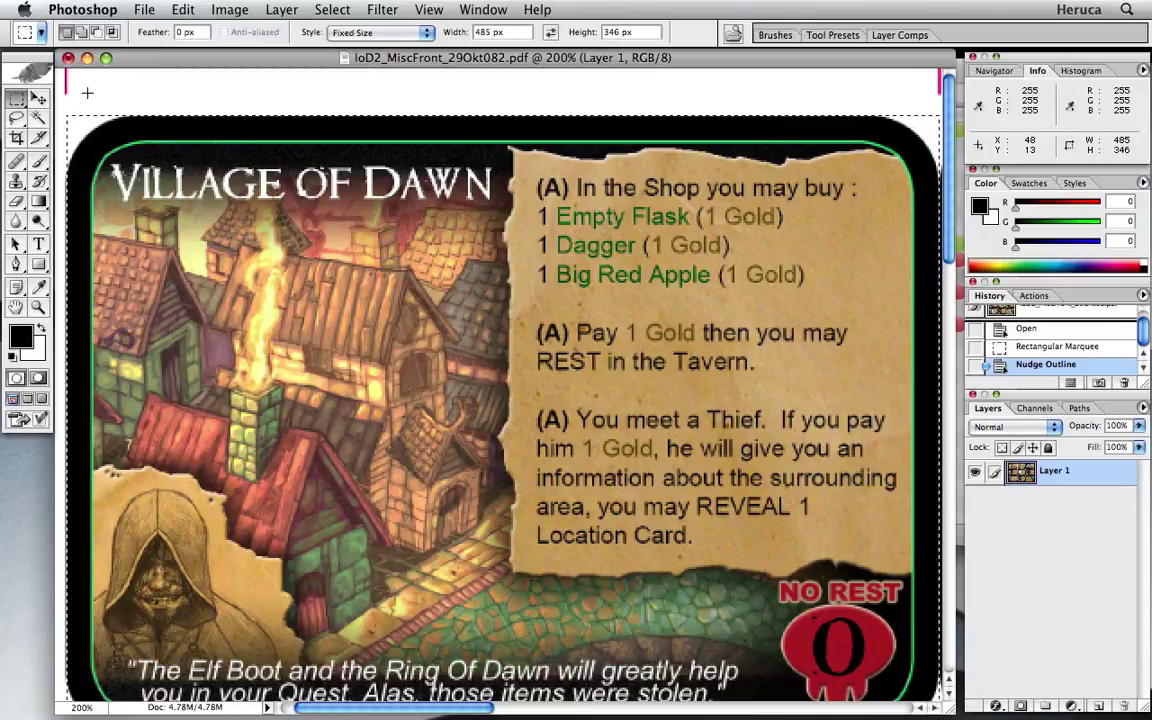
scroll(85, 92, "right", 2)
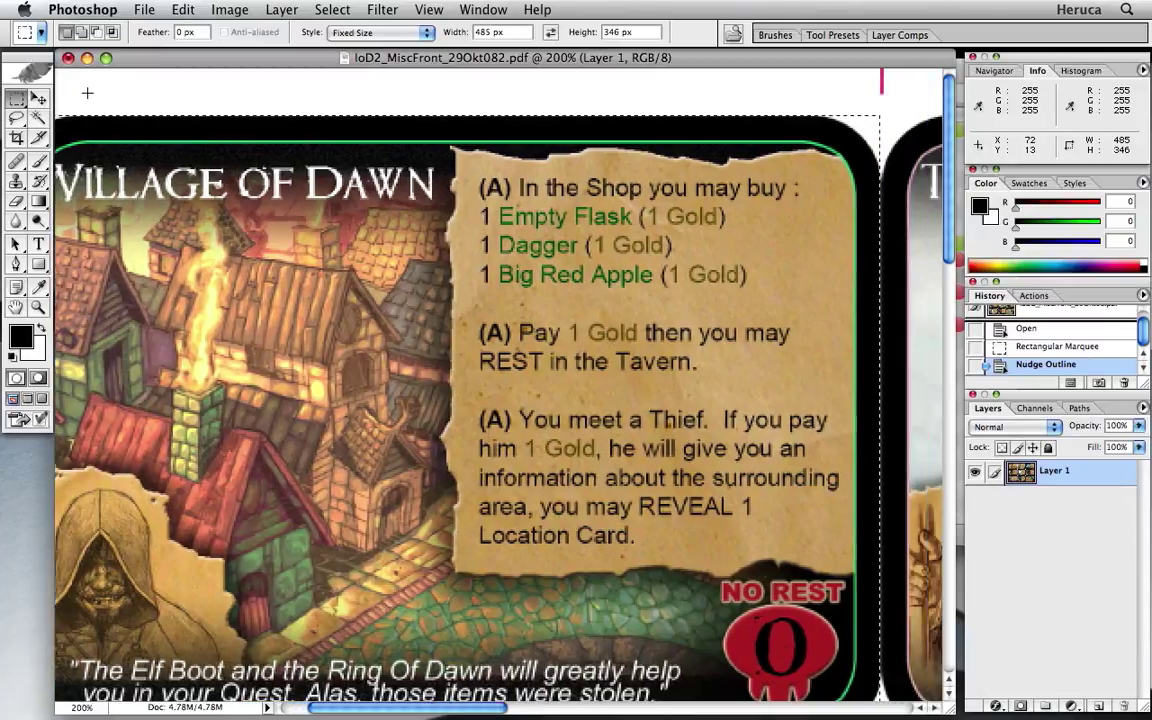
scroll(87, 92, "down", 2)
scroll(87, 92, "down", 3)
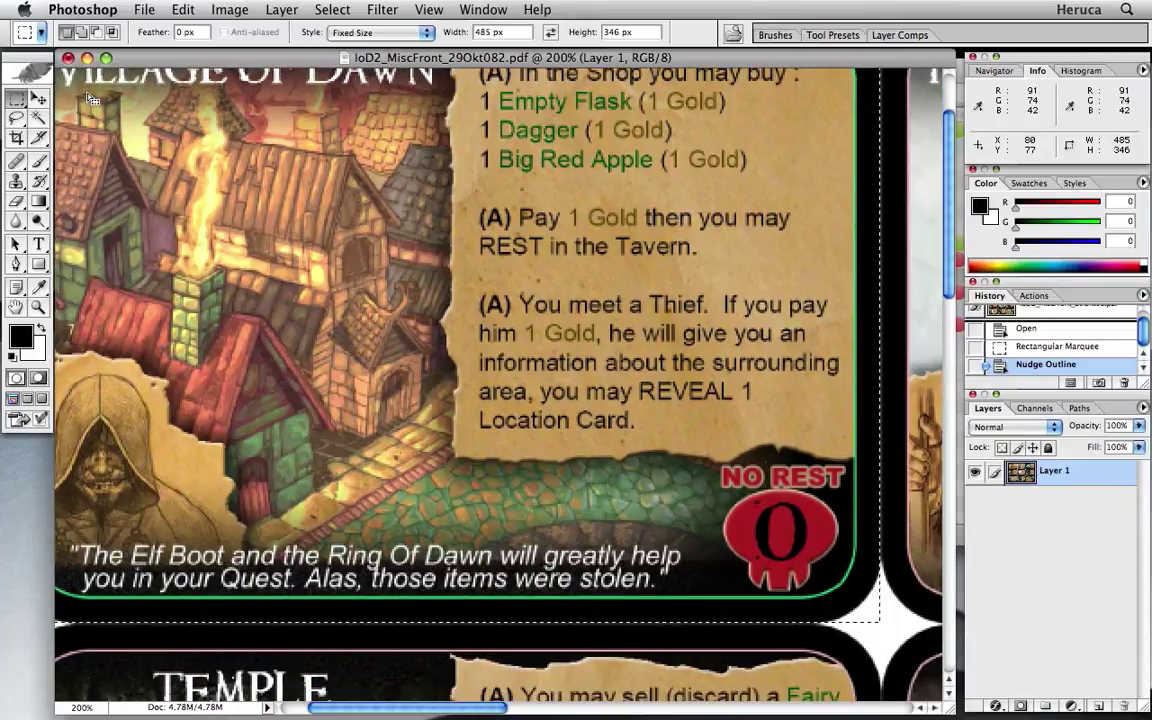
- Paste the card into a new document, save it as Village of Dawn PNG, then close the copy unsaved
key("super+n")
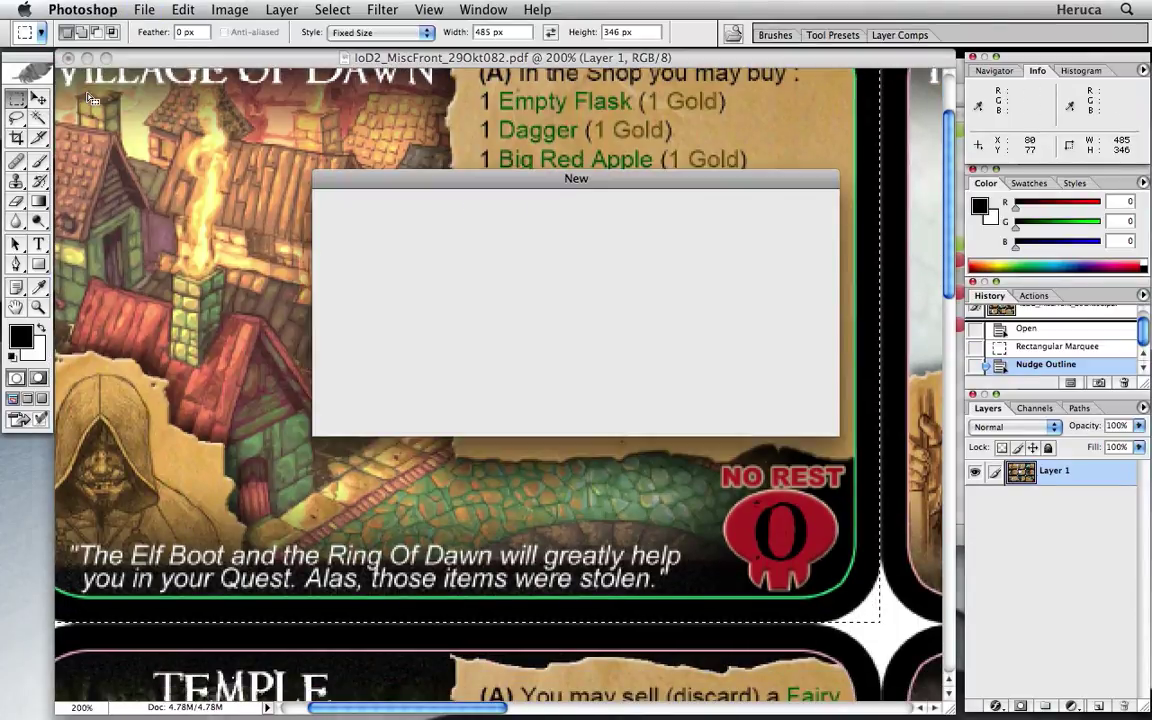
key("super+v")
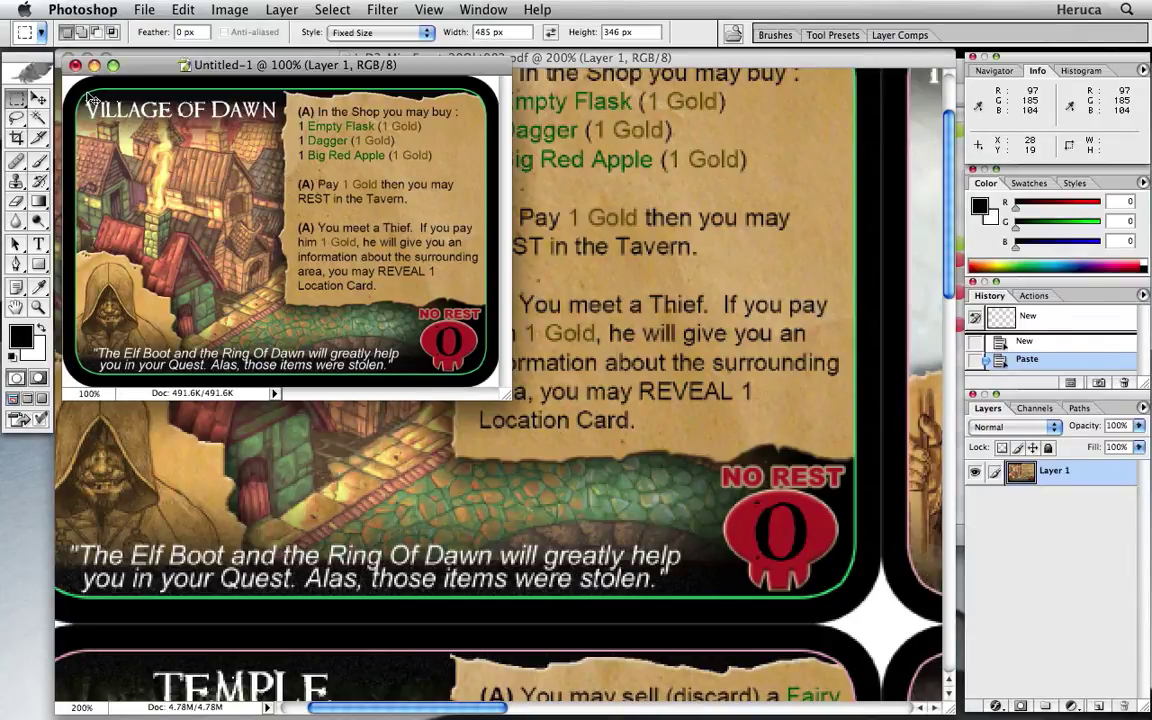
key("super+s")
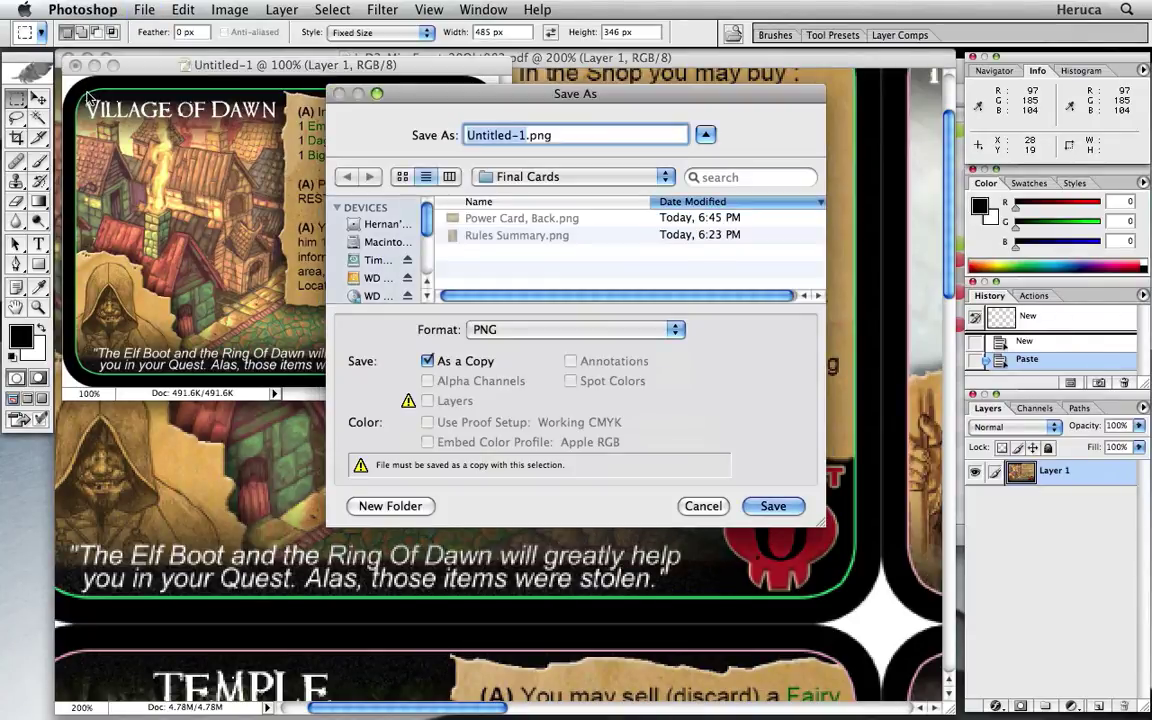
type("Village of Dawn")
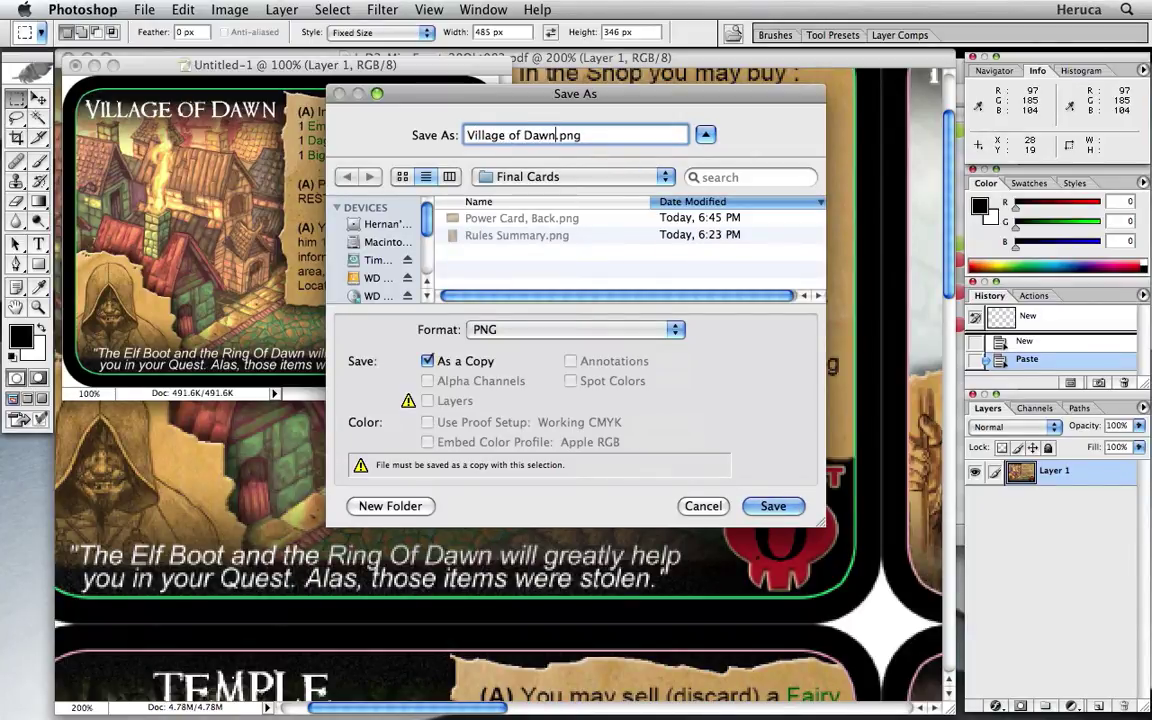
key("Return")
key("Return")
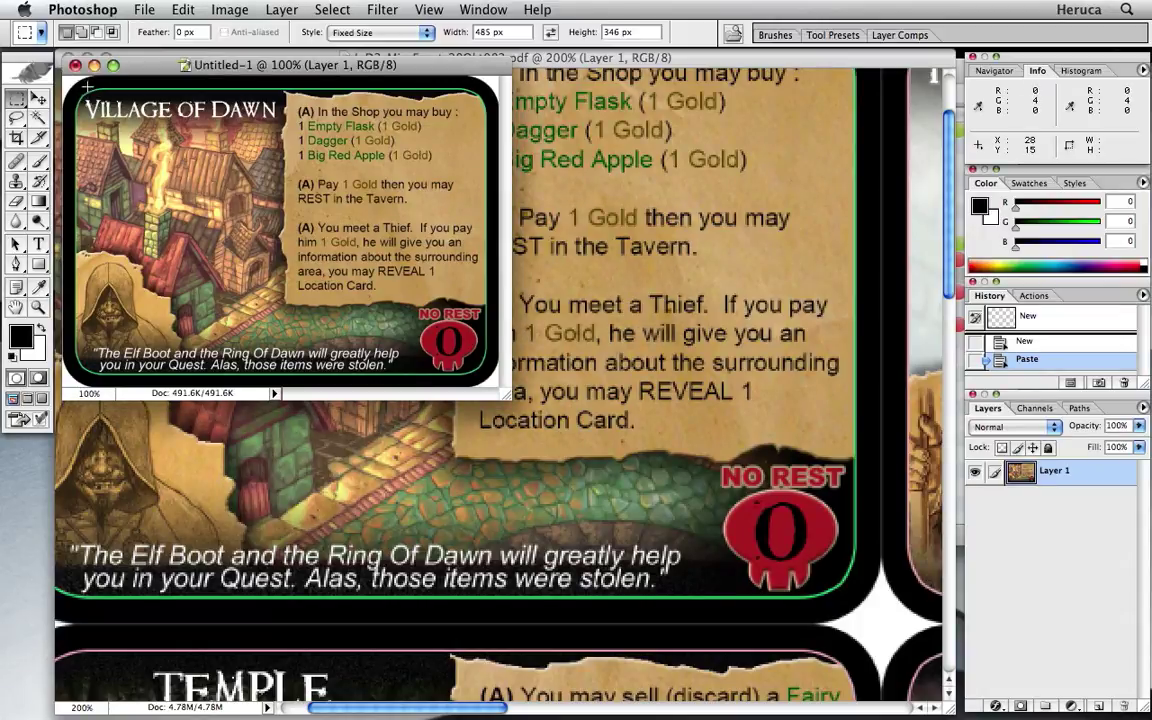
left_click(75, 65)
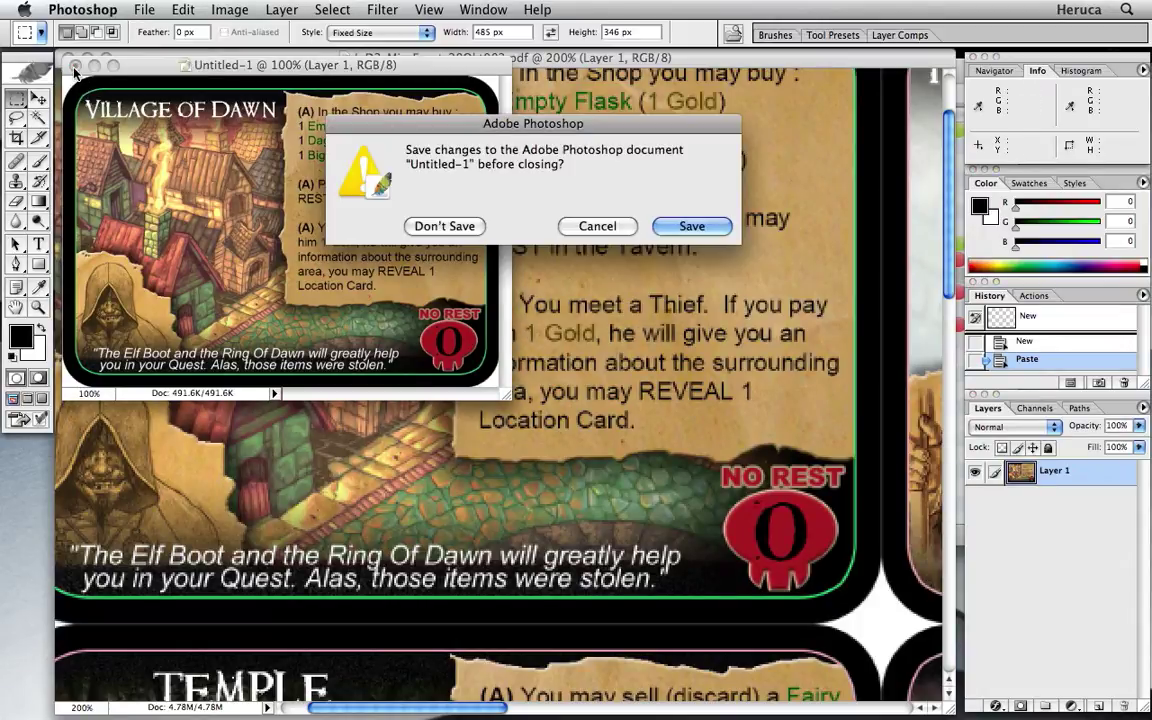
left_click(438, 227)
- Move the card-sized selection onto the Trapped Gnome card and zoom in to check its corners
key("super+alt+0")
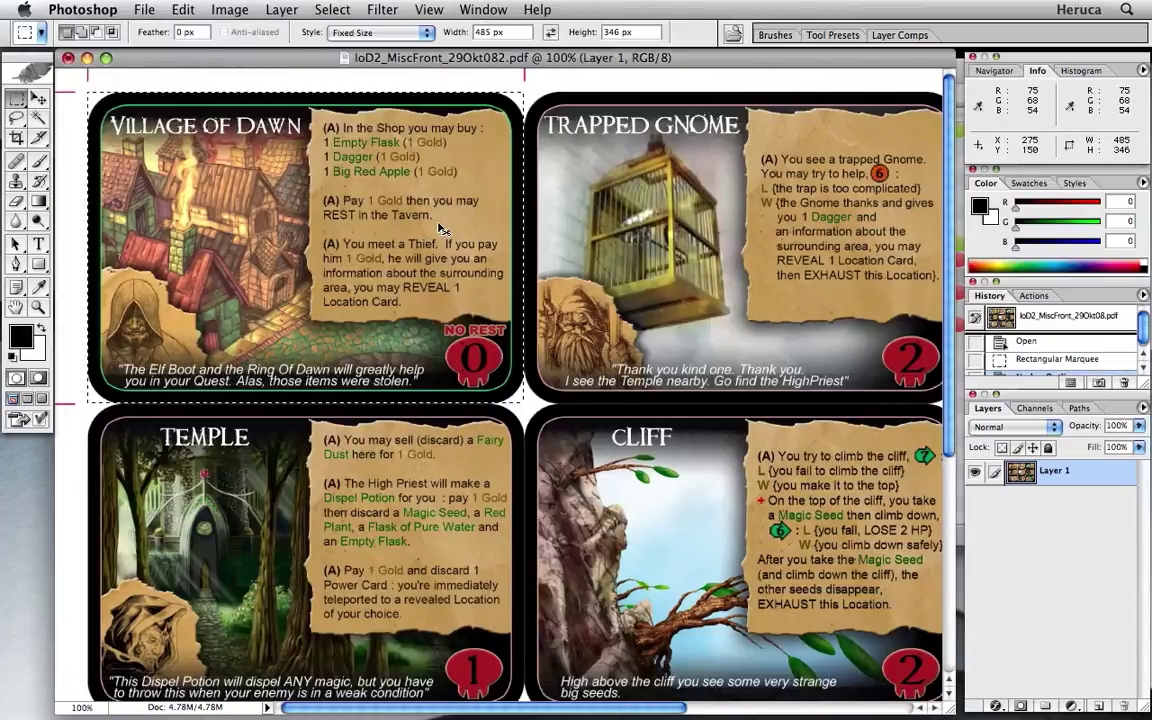
left_click_drag(358, 227, 796, 230)
scroll(798, 231, "right", 5)
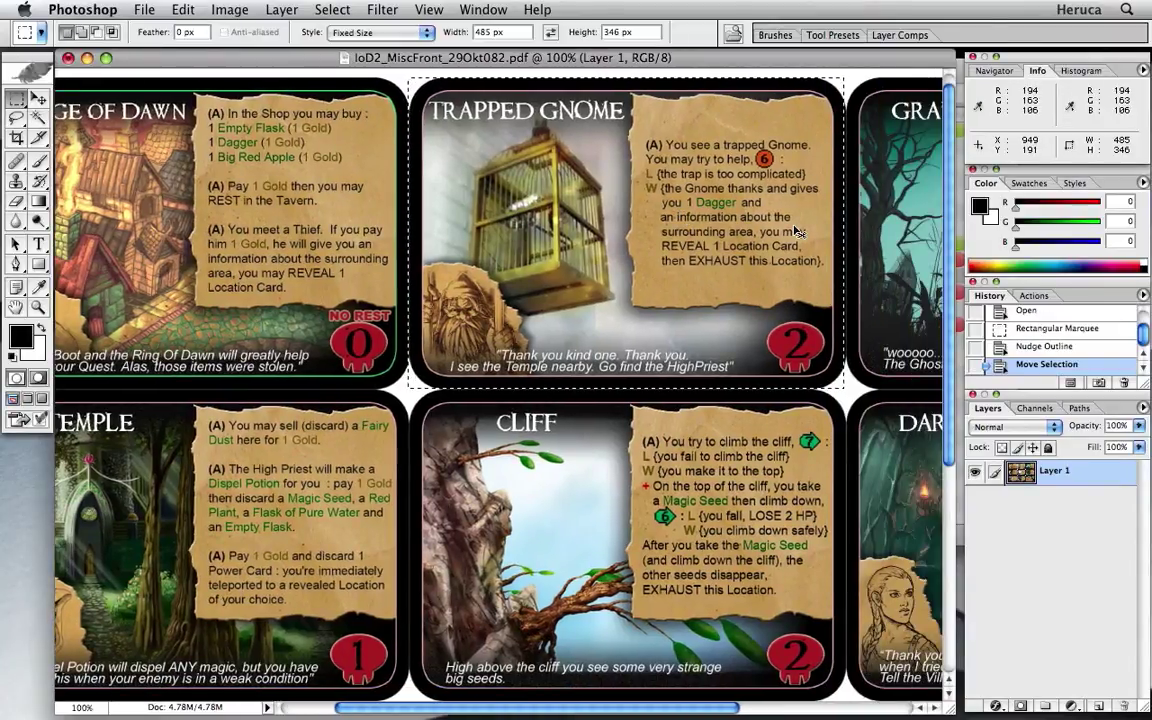
key("super+plus")
scroll(798, 231, "up", 6)
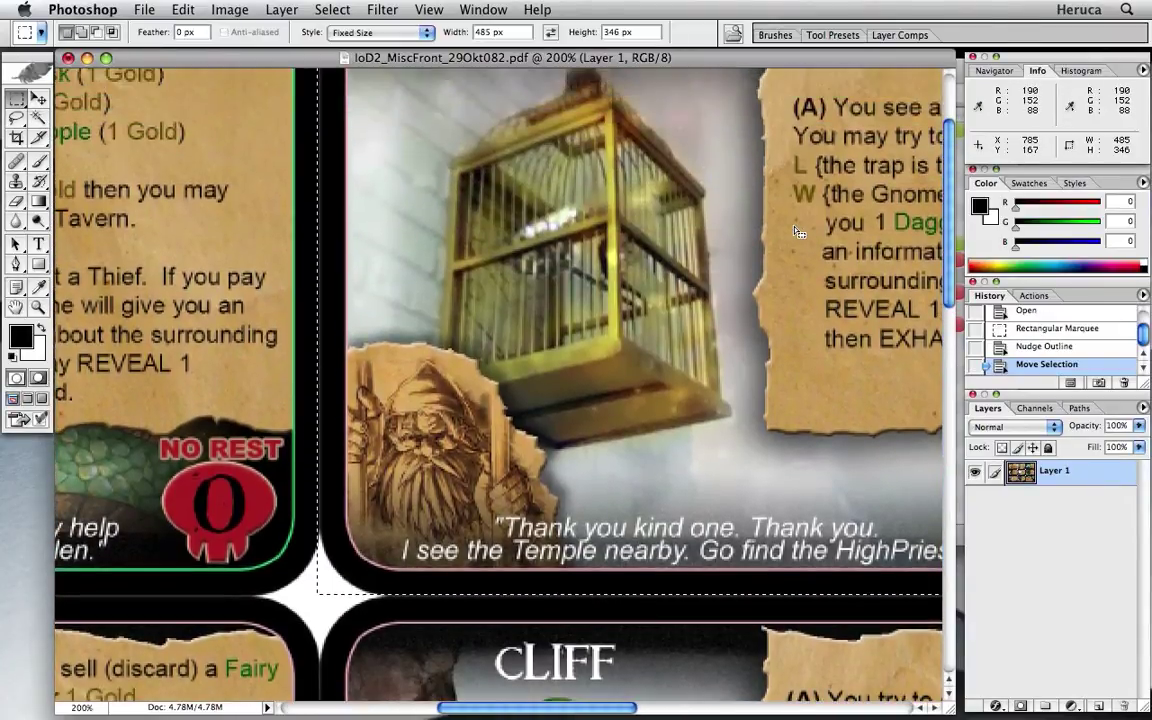
scroll(798, 231, "right", 4)
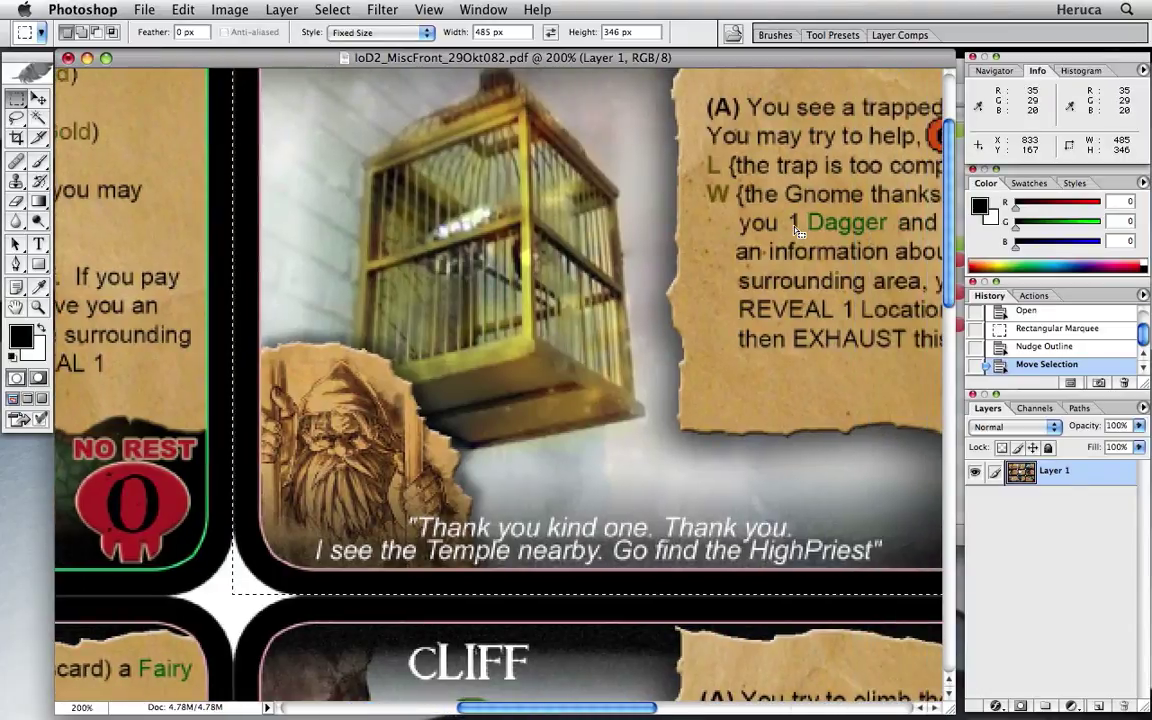
scroll(798, 231, "right", 8)
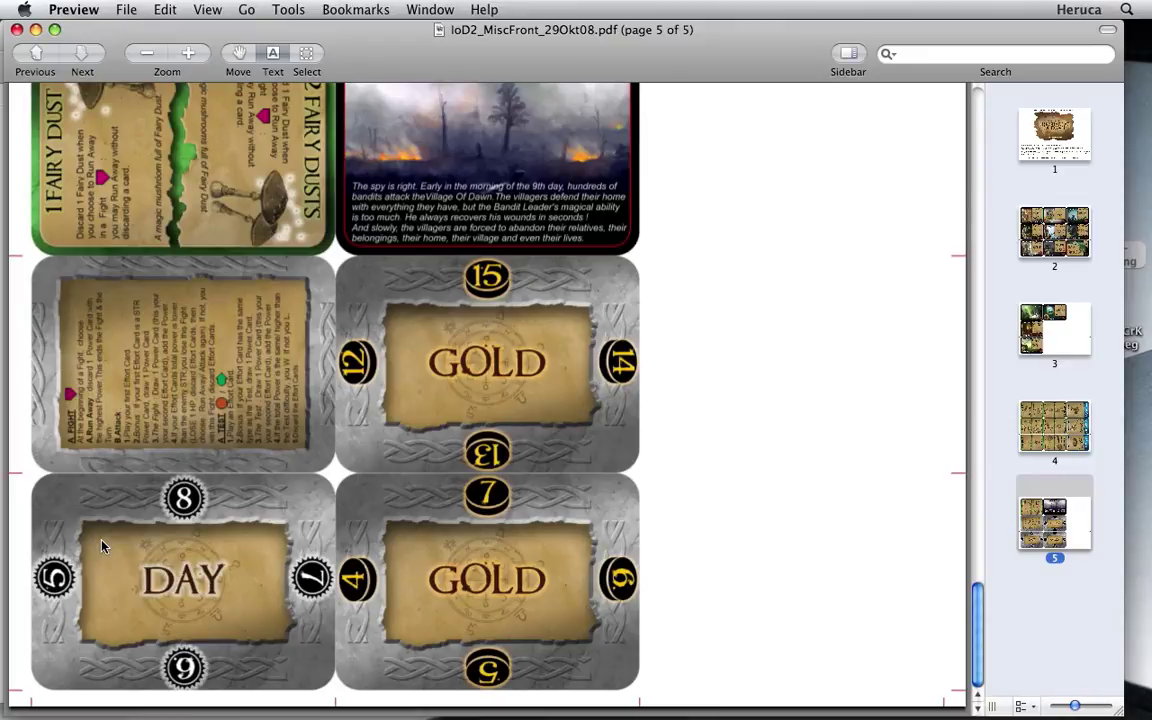
- Switch to Chrome, run a Google Images search for 'sun icon' and scroll through the results
key("super+Tab")
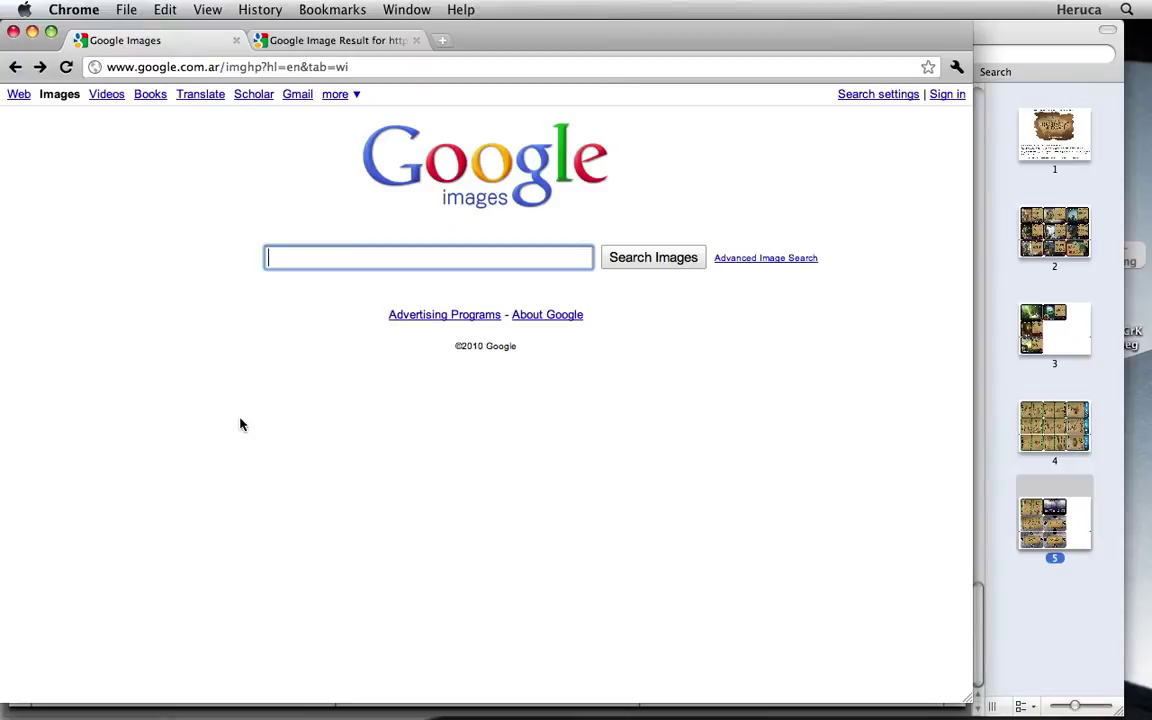
type("sun icon")
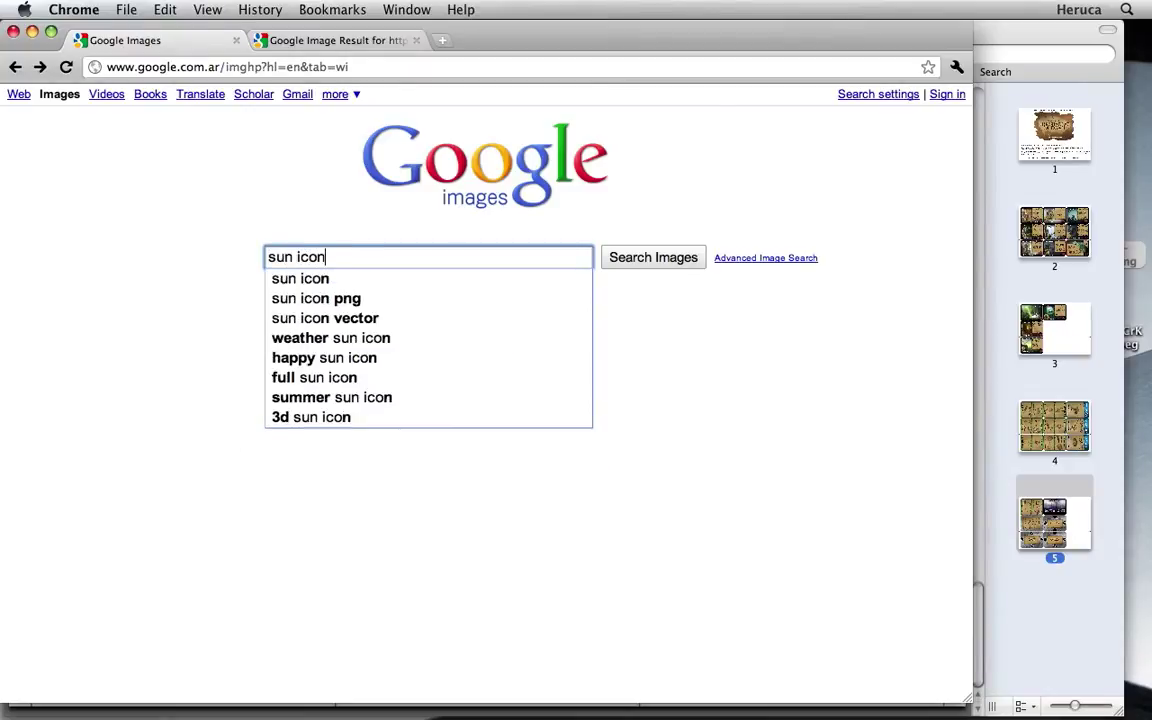
key("Return")
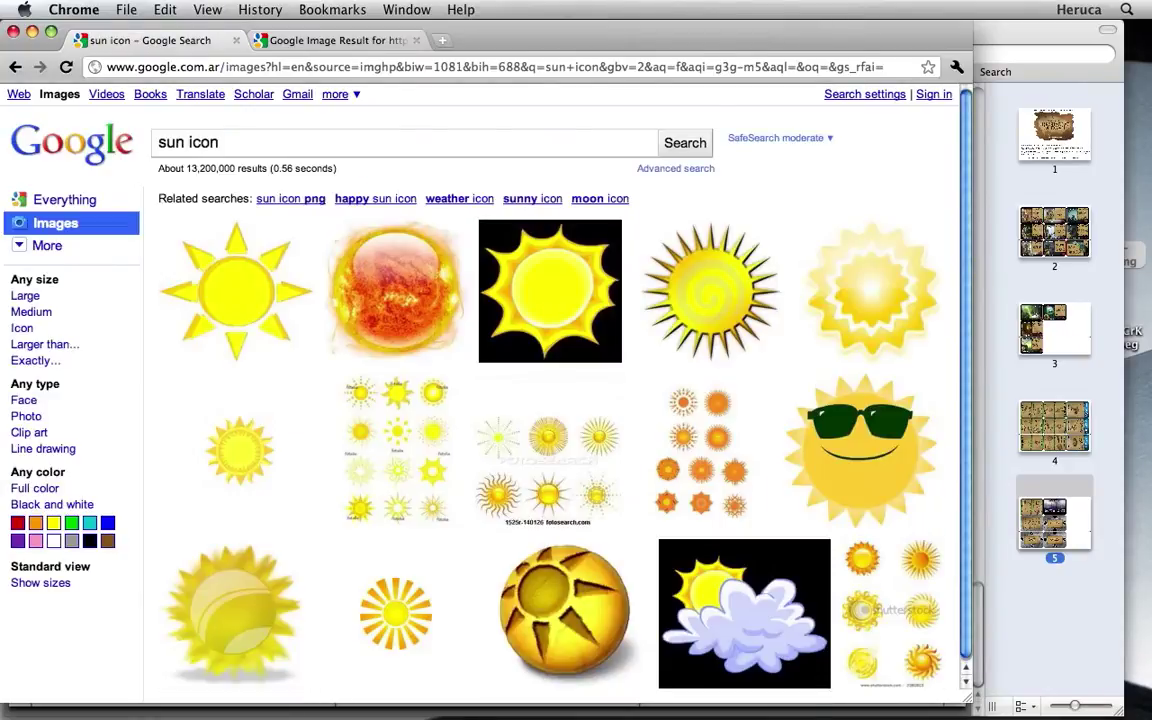
scroll(524, 483, "down", 3)
scroll(524, 483, "down", 3)
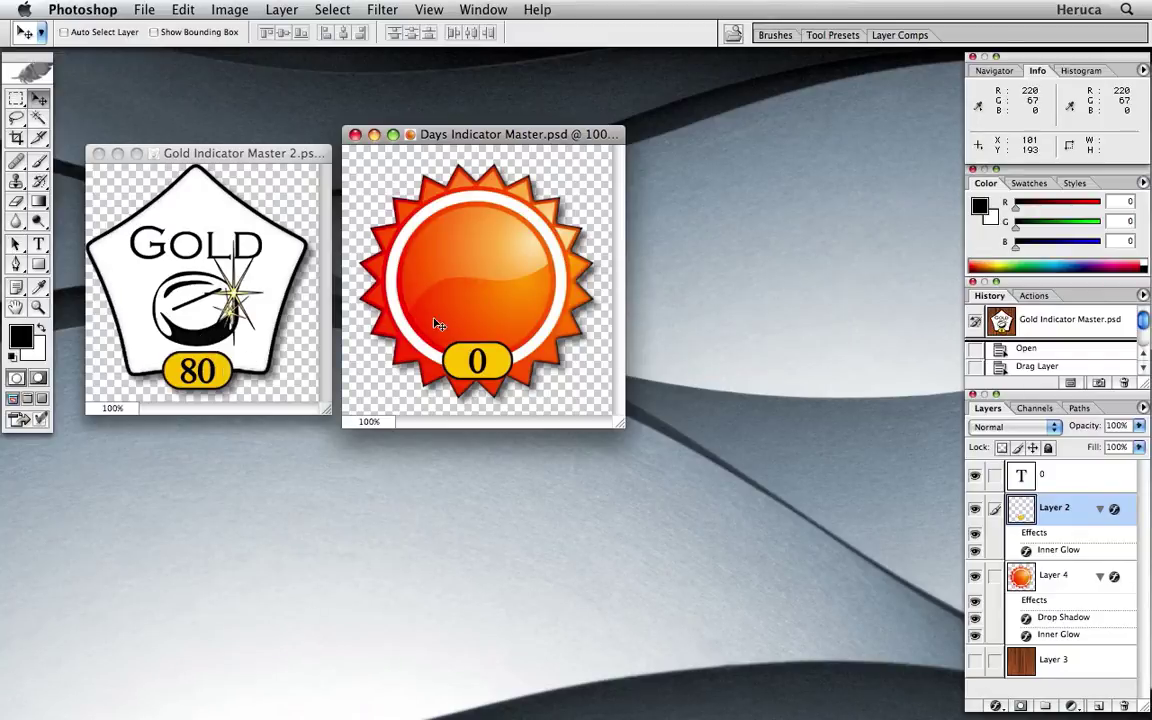
- Change the sun badge digit to 1 and save it as Days Indicator 1.png
left_click(1021, 479)
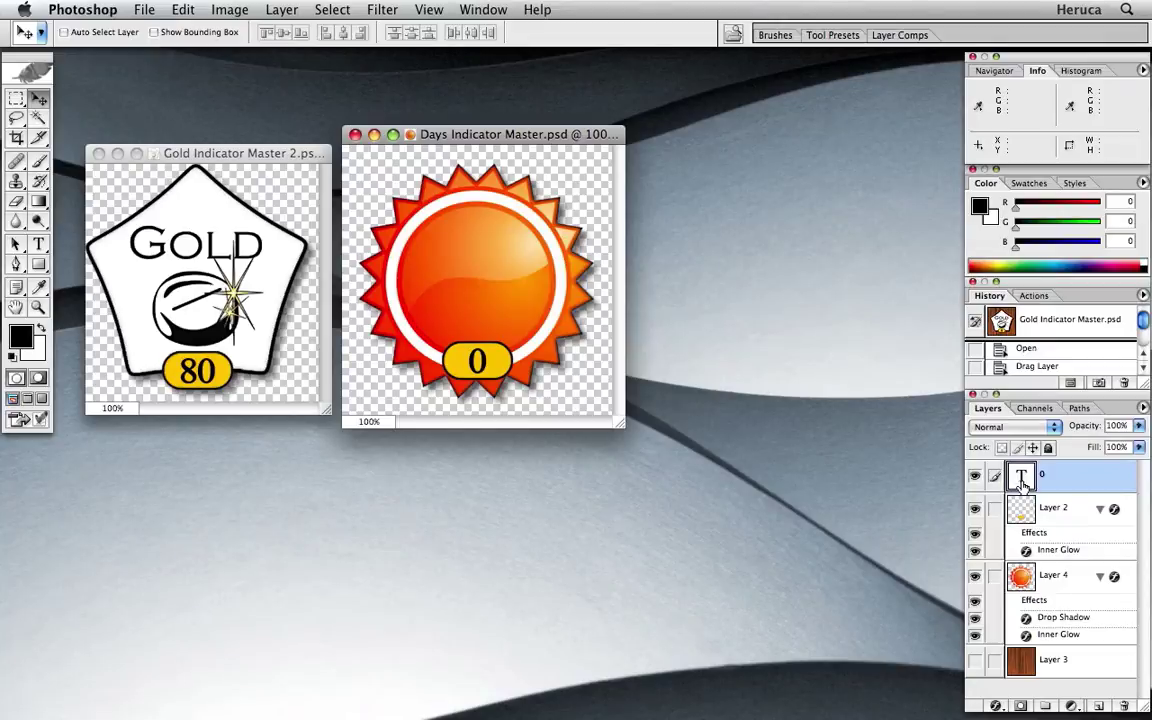
key("t")
double_click(478, 360)
type("1")
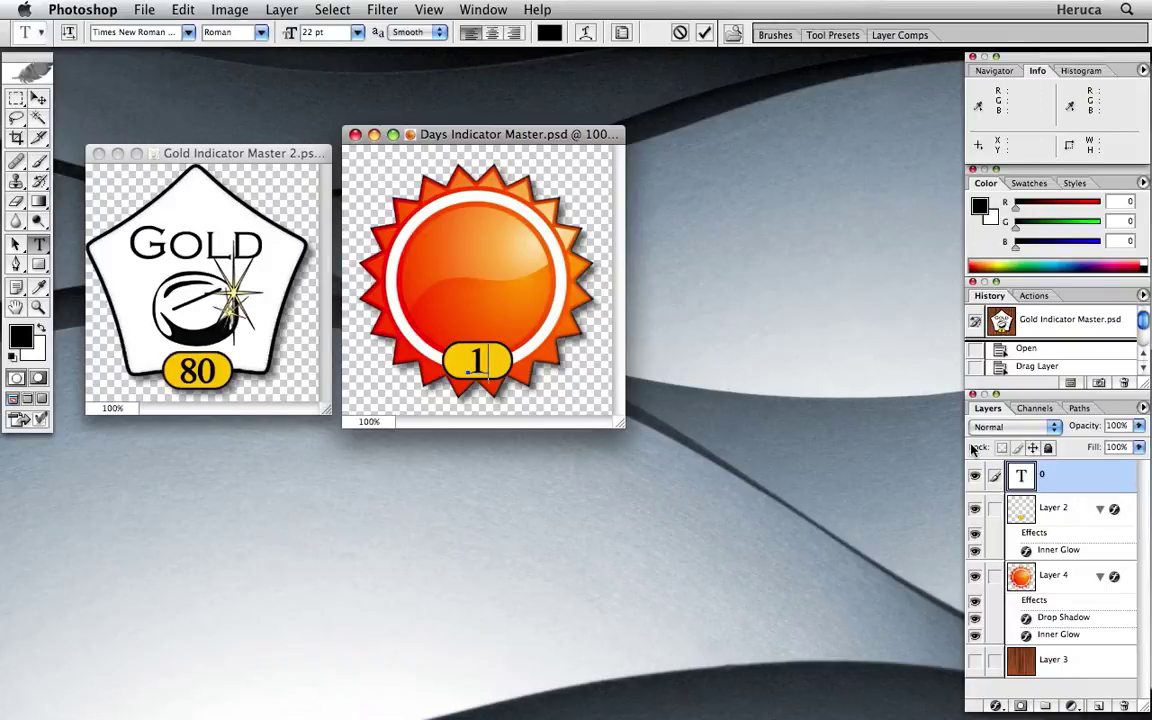
key("super+Return")
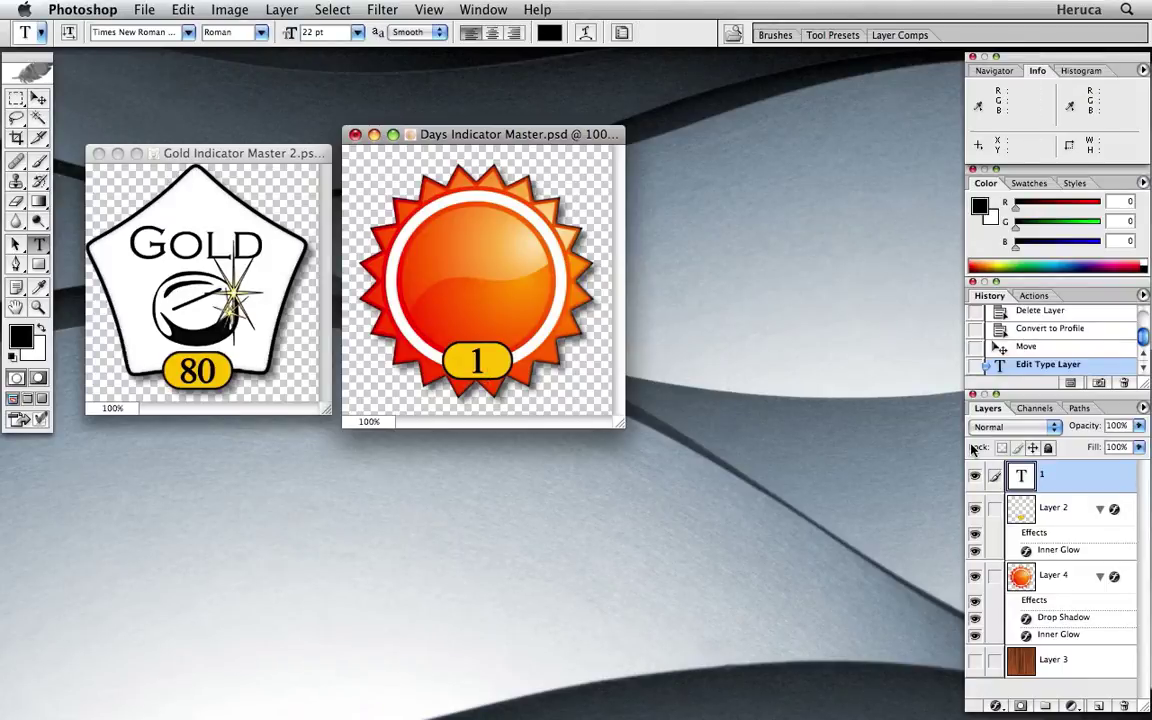
key("shift+super+s")
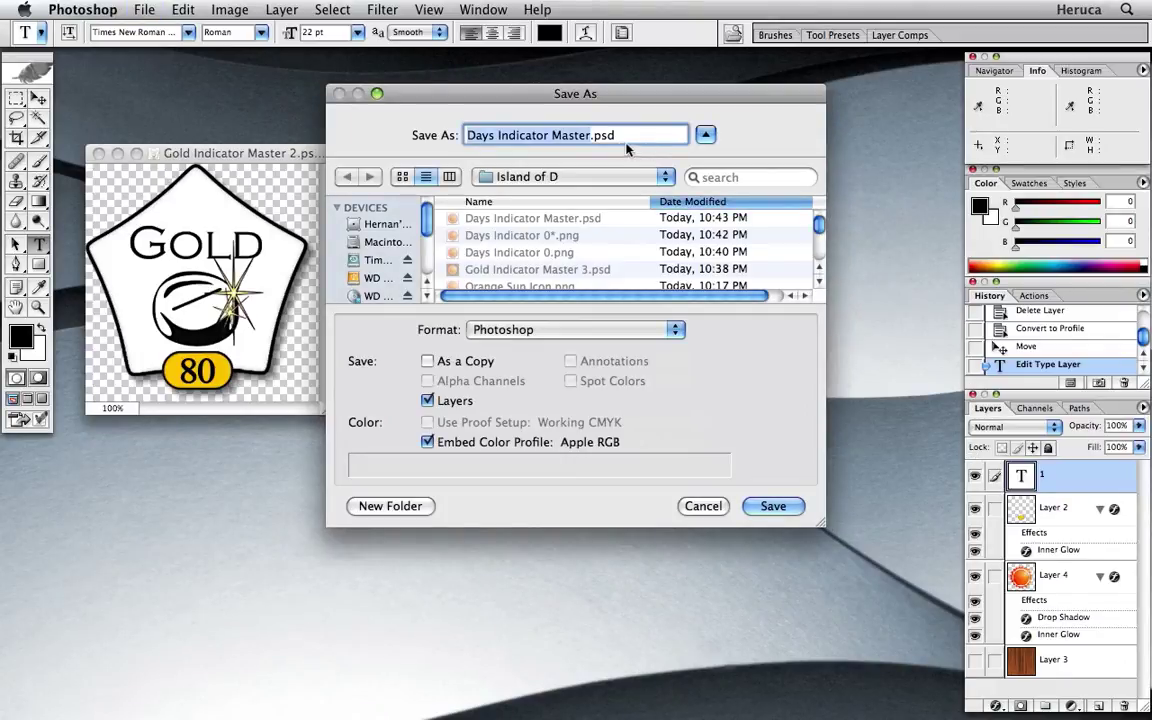
double_click(556, 134)
type("1")
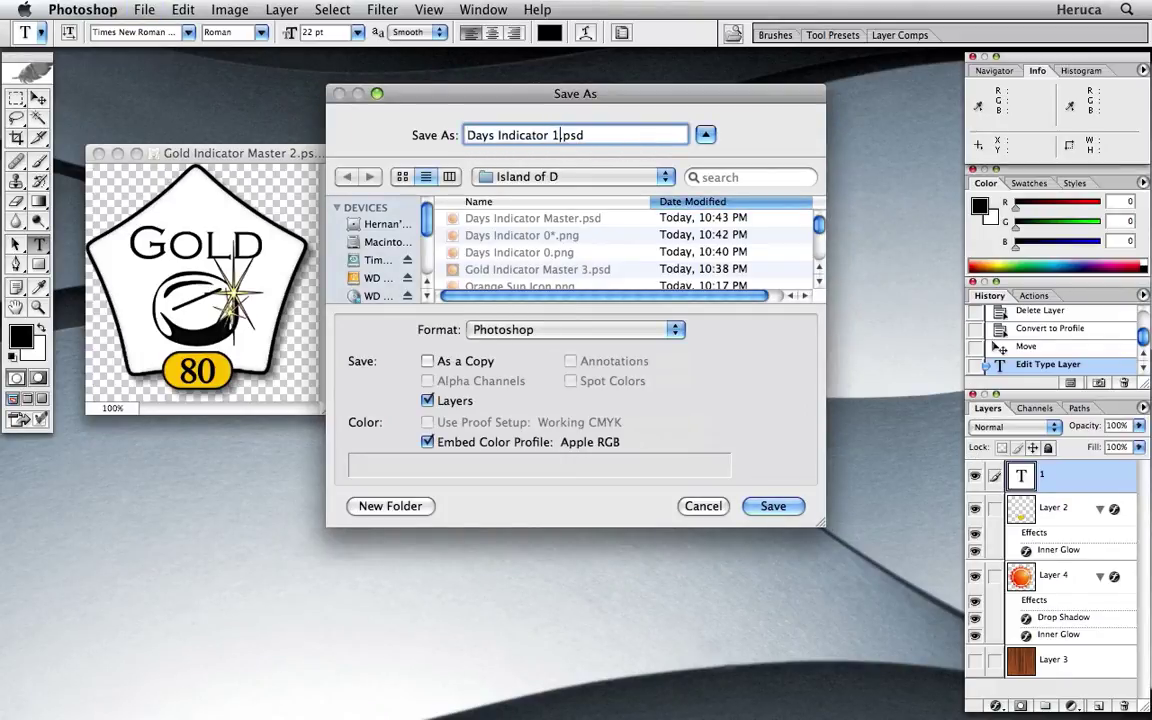
left_click(580, 329)
left_click(592, 525)
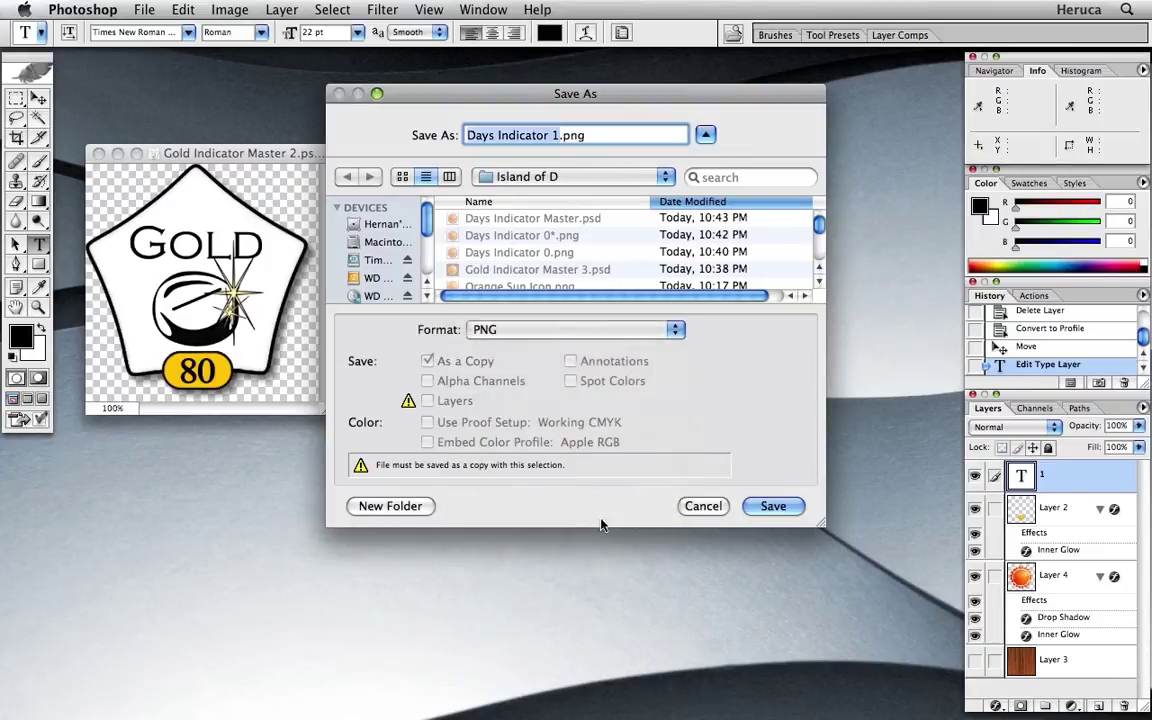
left_click(762, 505)
key("Return")
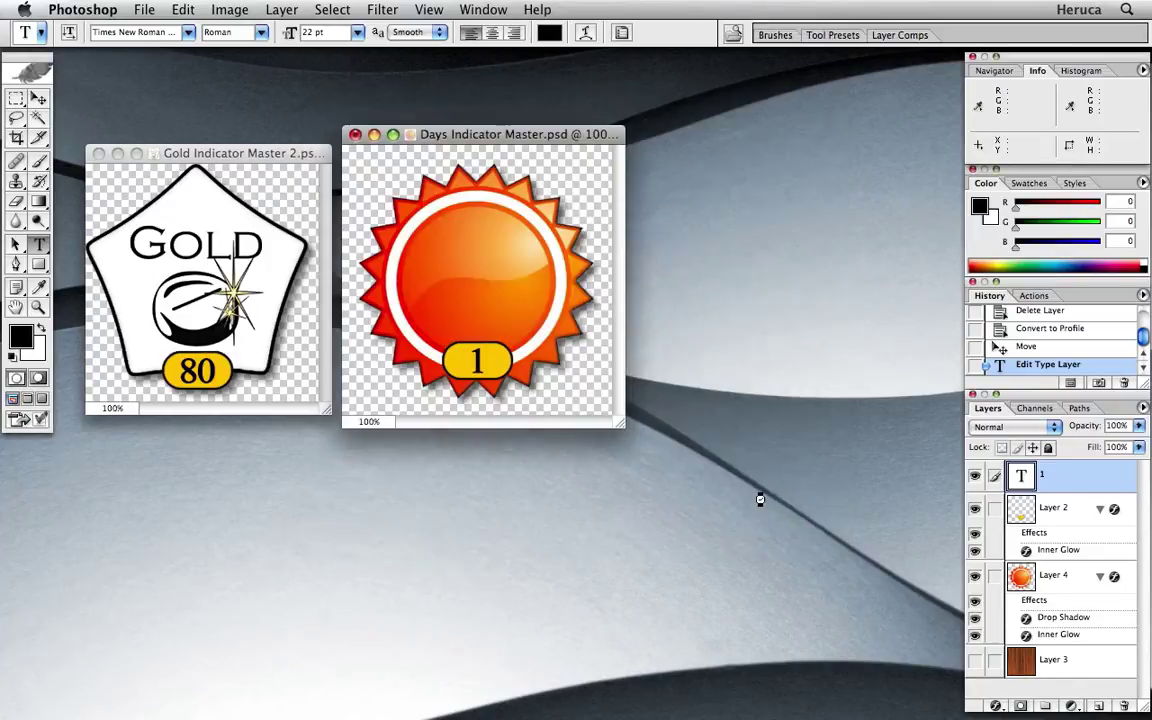
- Change the badge digit to 2 and save it as Days Indicator 2.png
left_click(477, 361)
key("BackSpace")
type("2")
key("super+Return")
key("super+shift+s")
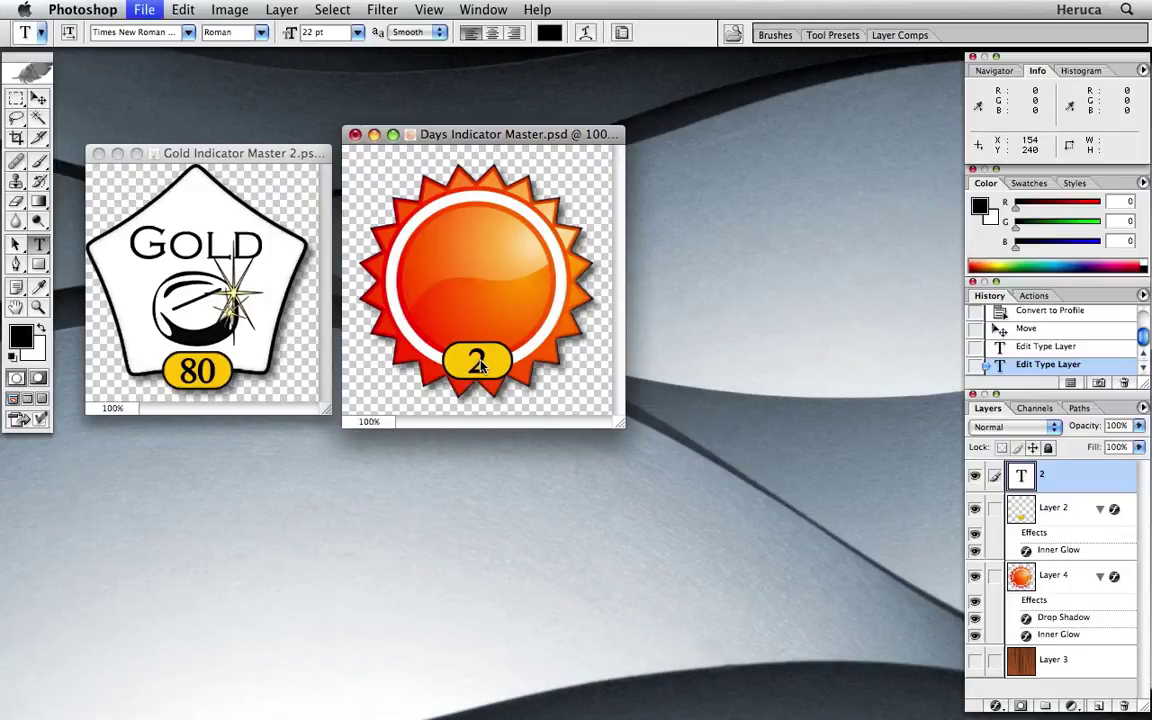
double_click(558, 134)
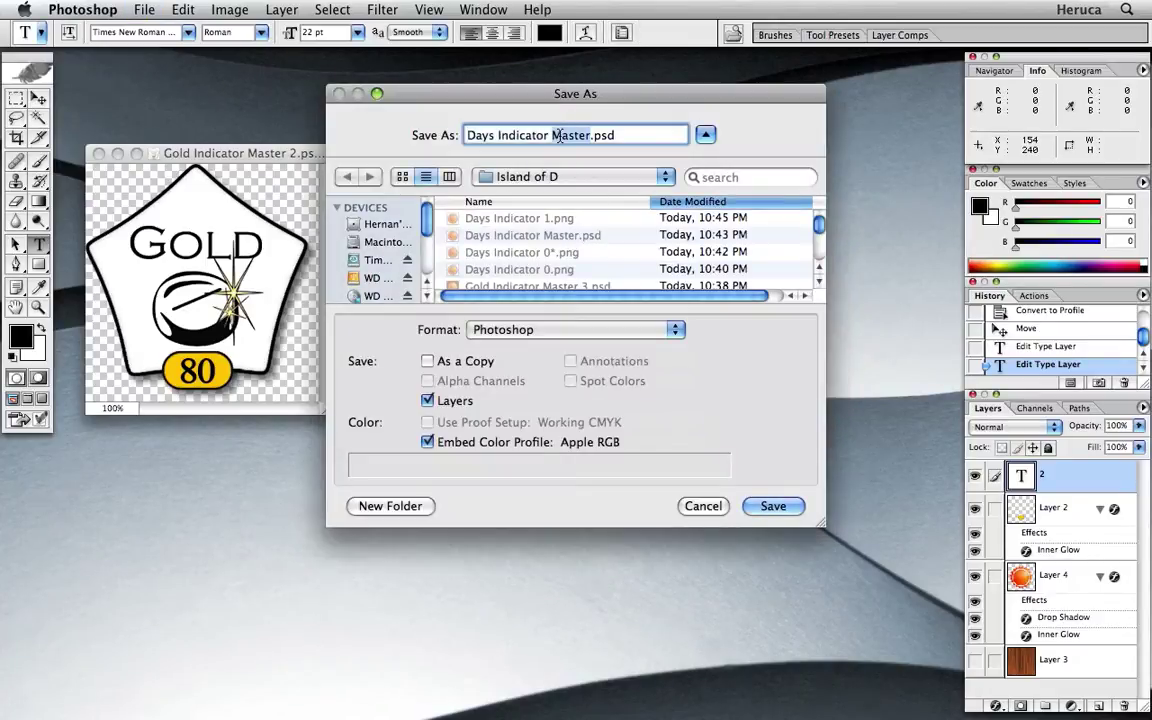
type("2")
left_click(552, 329)
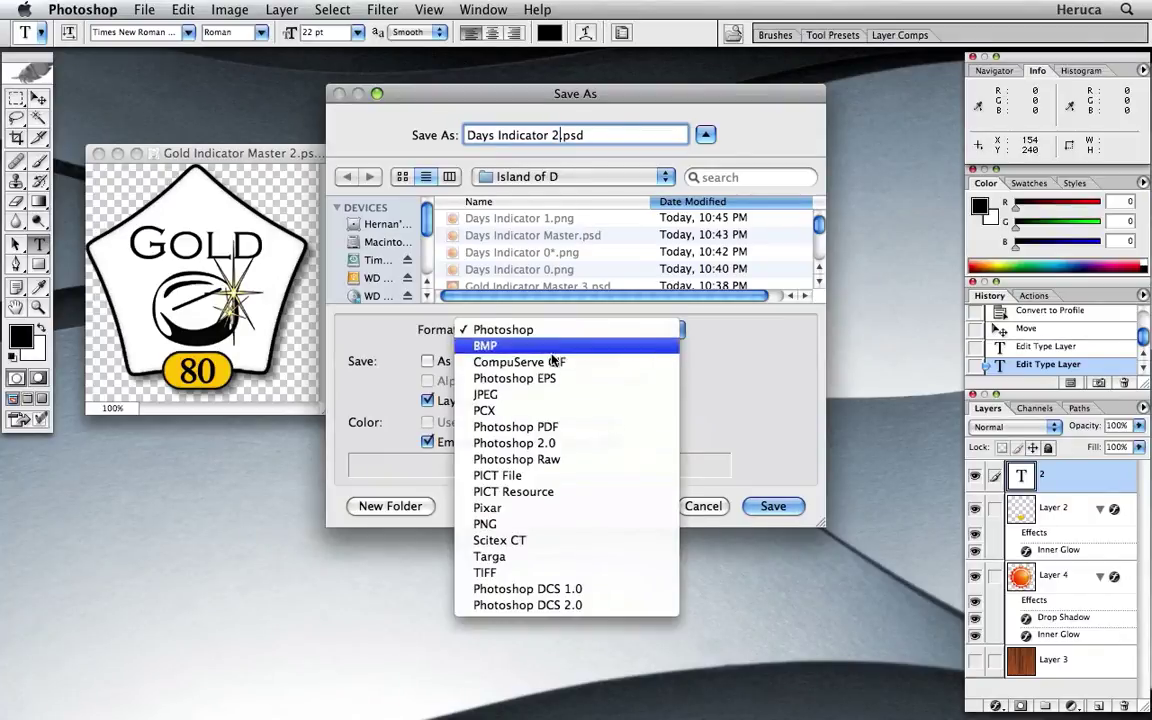
left_click(561, 524)
key("Return")
key("Return")
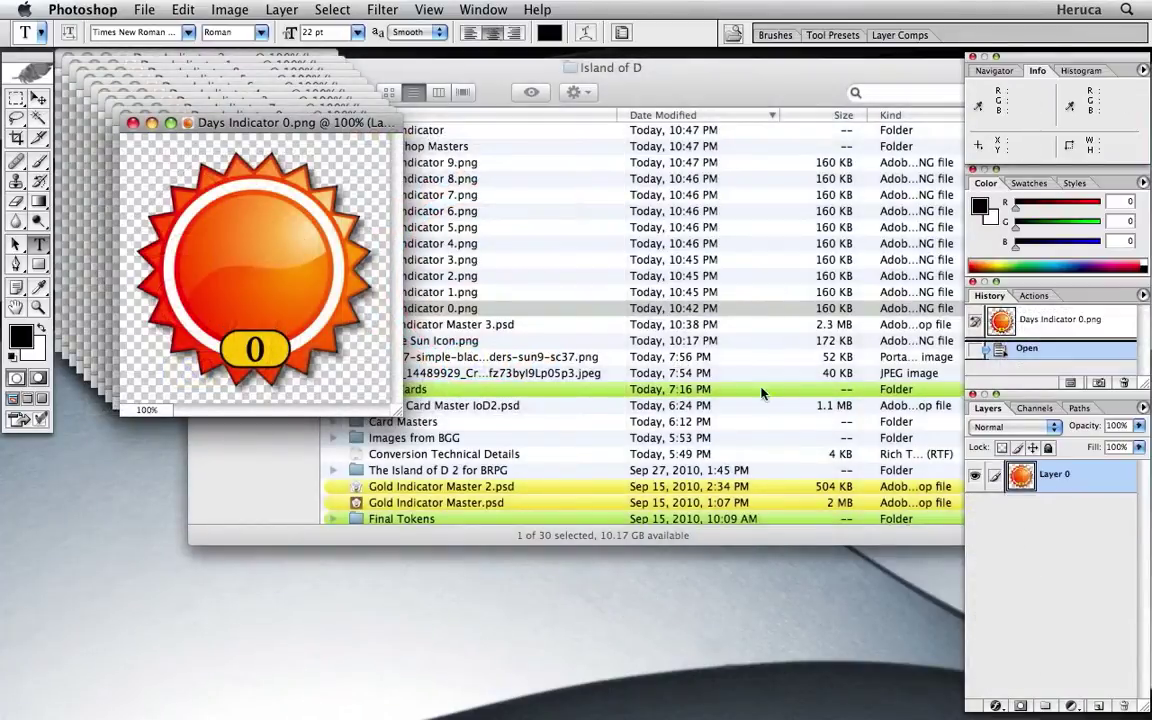
- Crop Days Indicator 0 to the sun badge selection, then save and close it
left_click(1020, 475, "super")
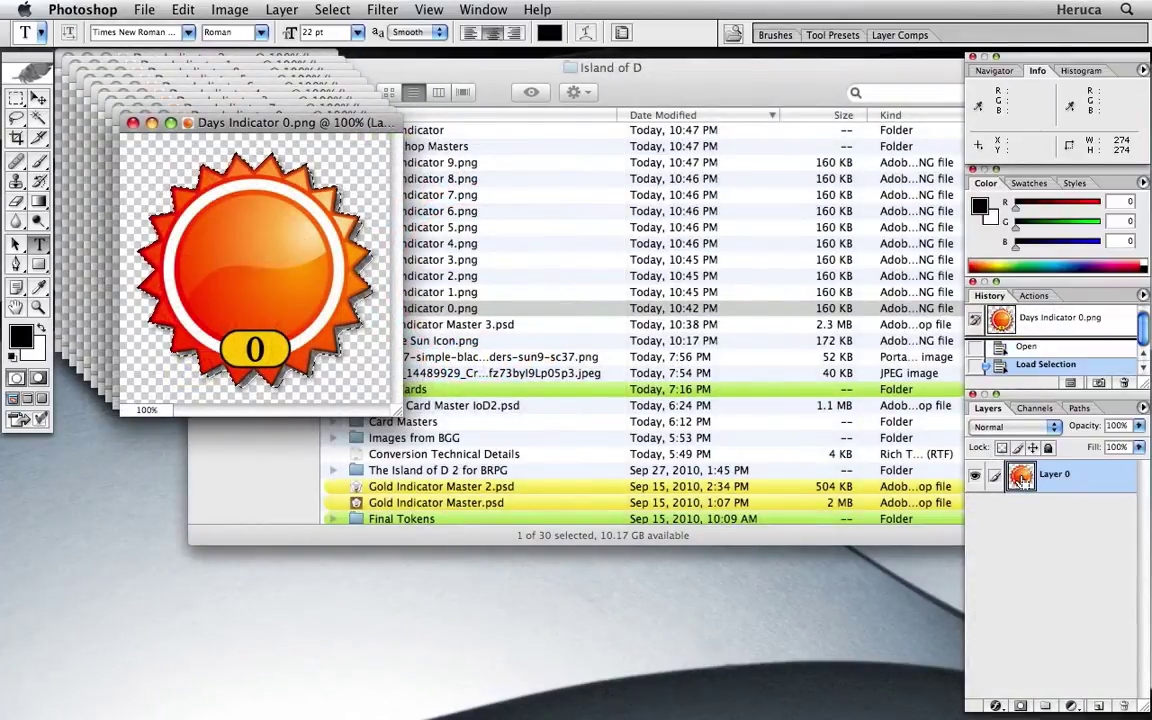
left_click(229, 9)
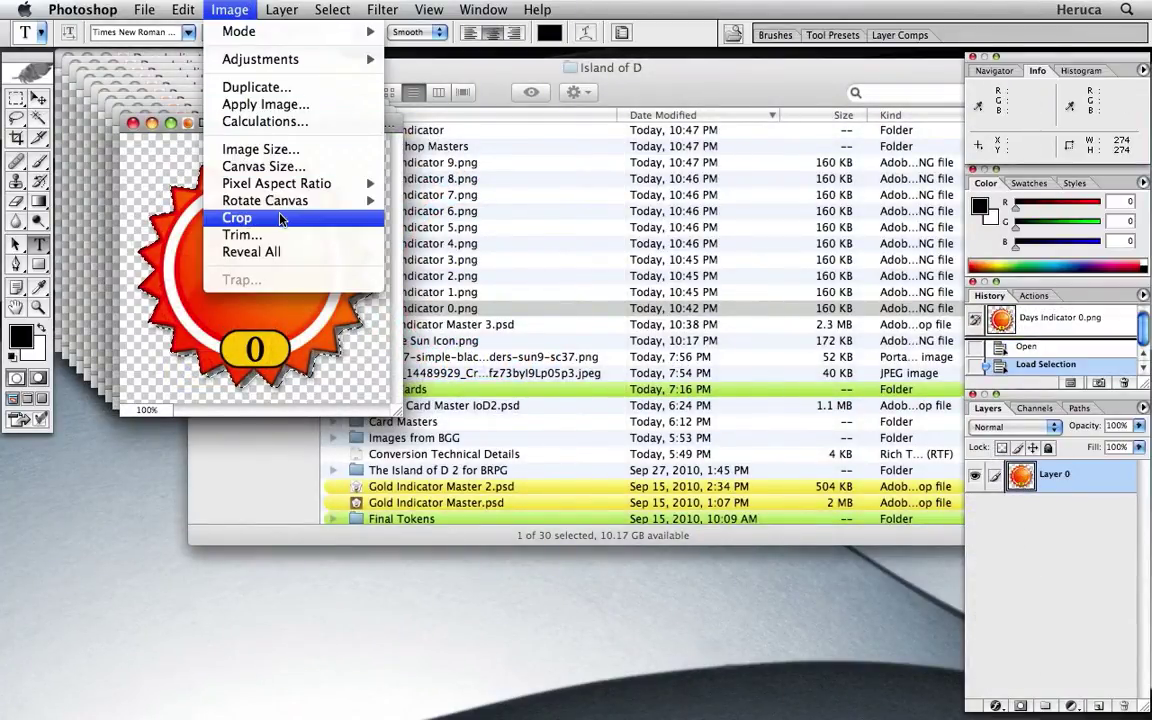
left_click(240, 217)
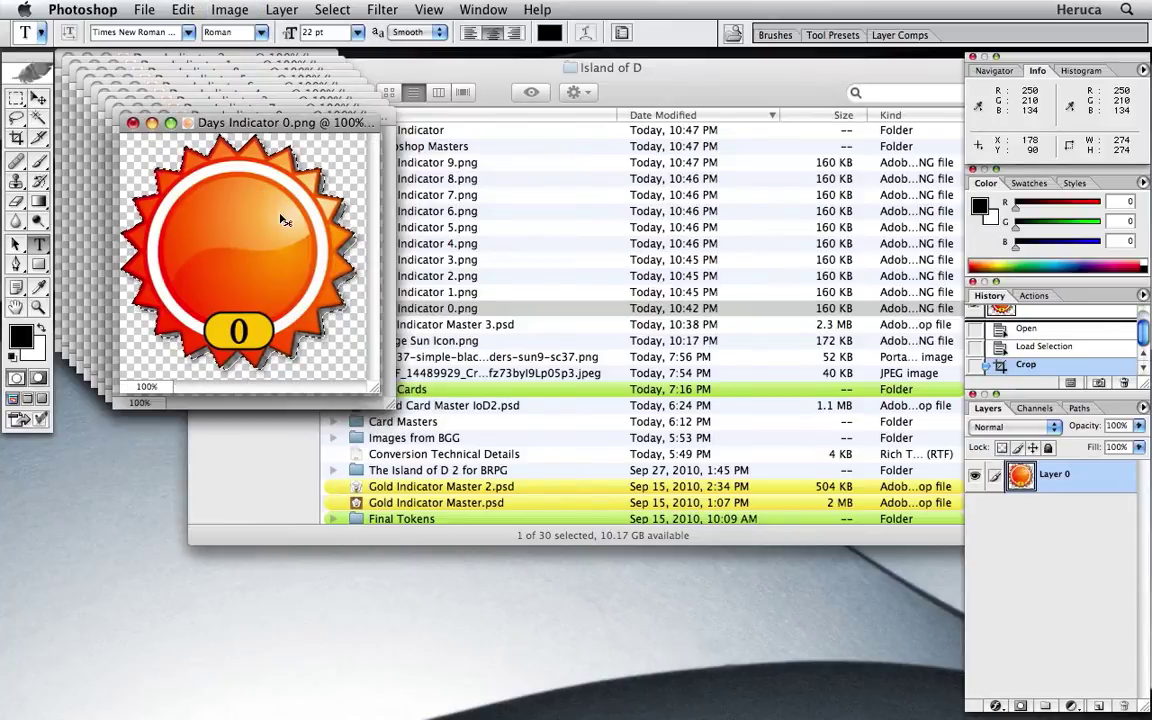
key("super+s")
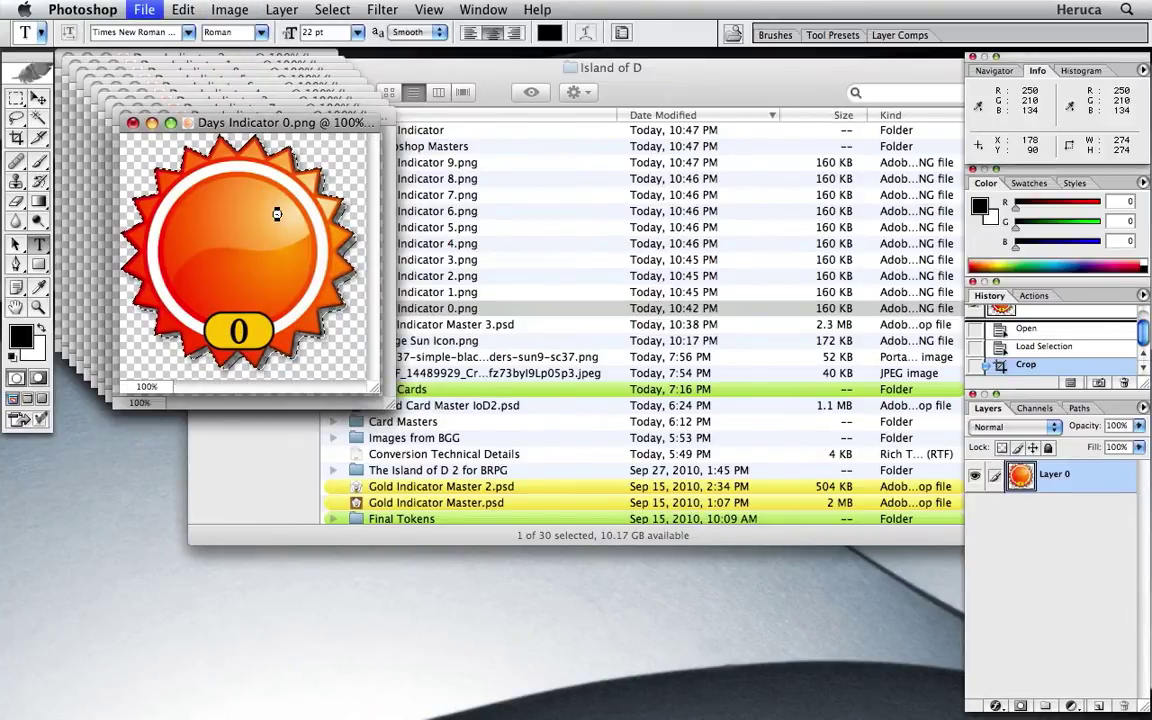
key("super+w")
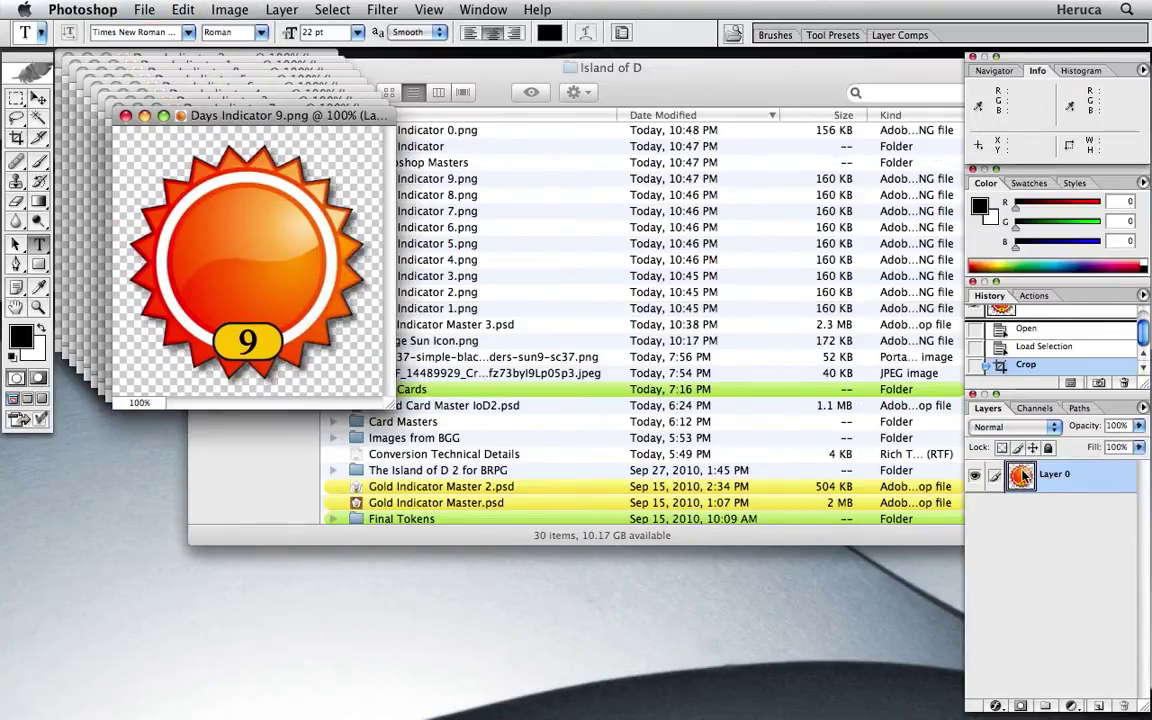
- Crop Days Indicator 9 to the sun badge selection, then save and close it
left_click(1020, 476, "super")
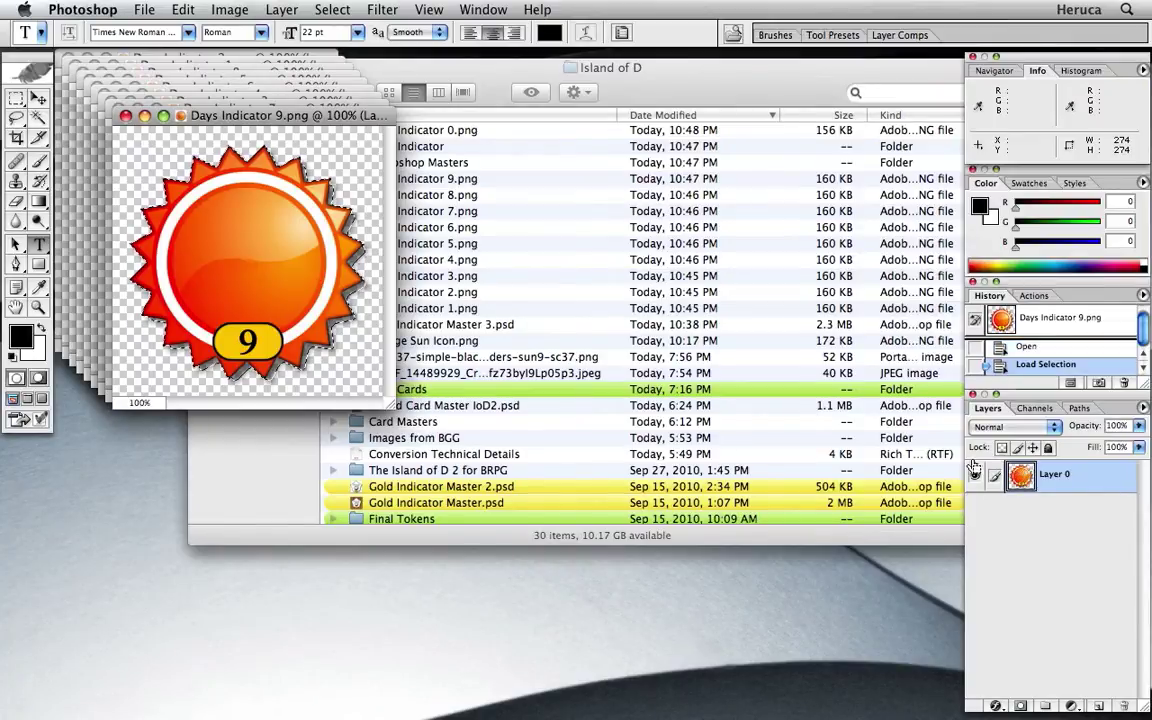
left_click(230, 9)
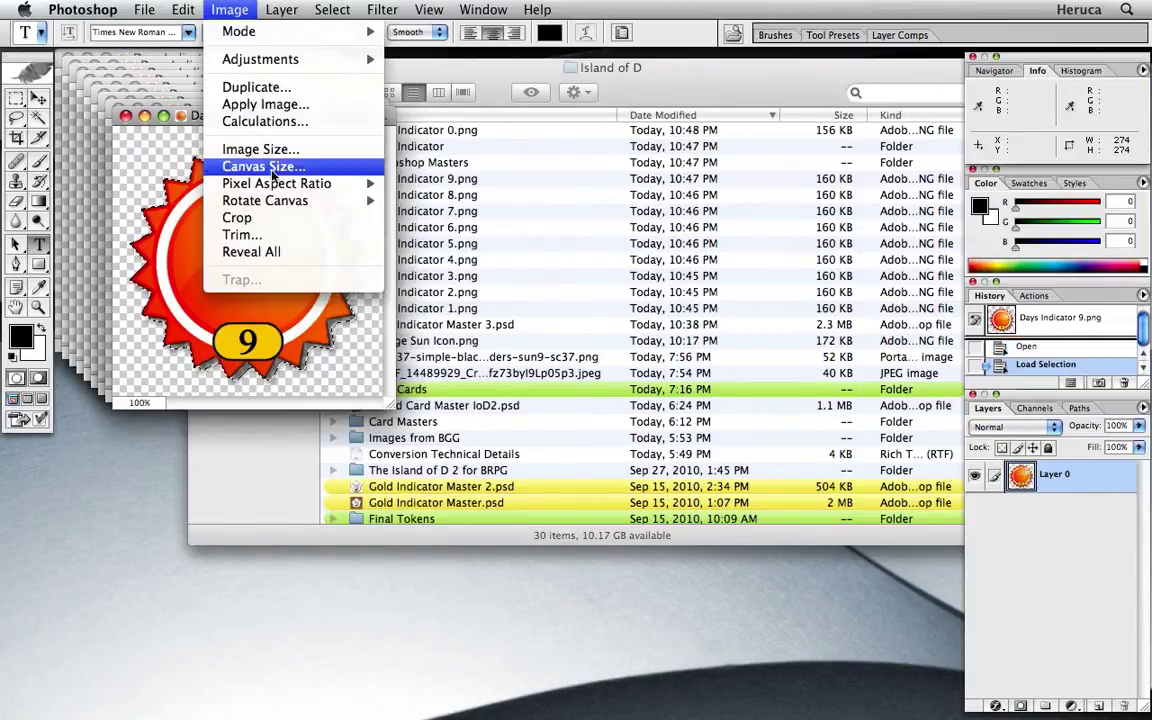
left_click(283, 217)
key("super+s")
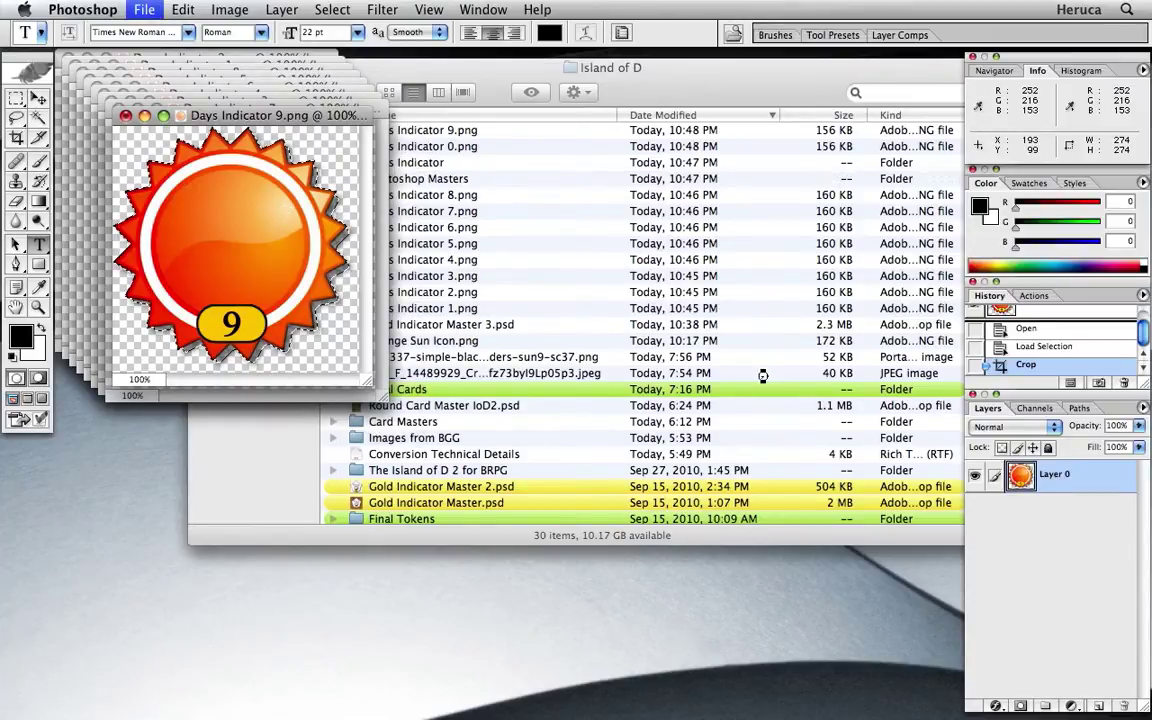
key("super+w")
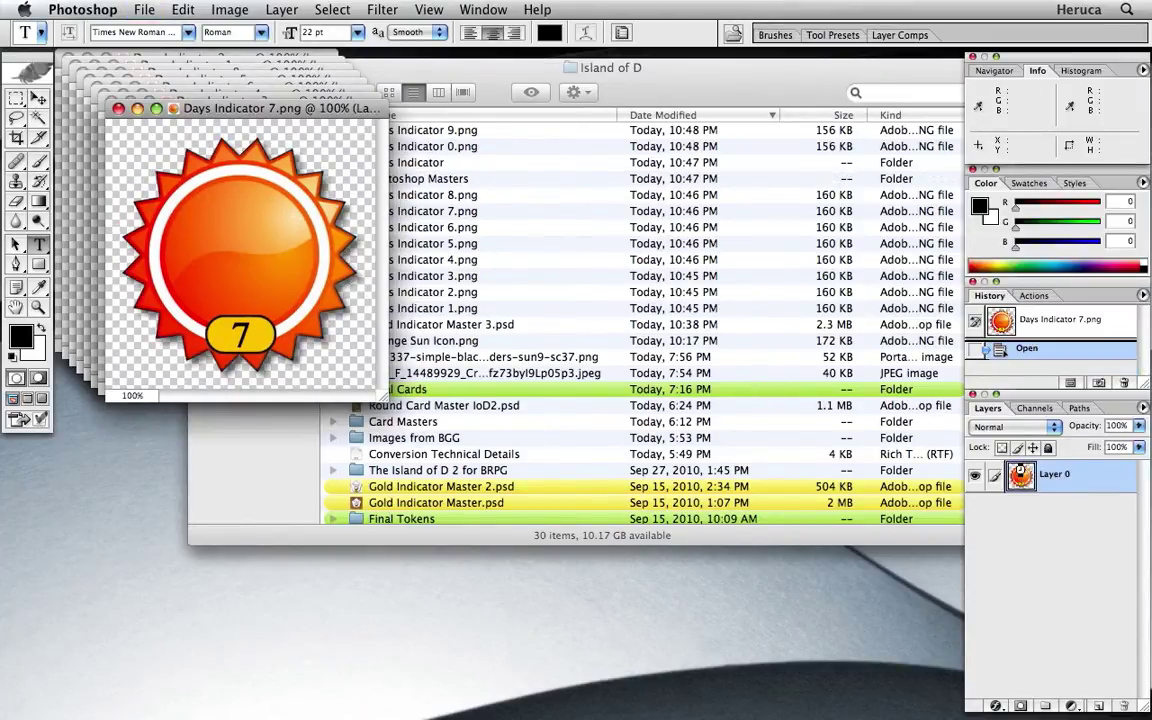
- Crop Days Indicator 7 to the loaded sun selection and save it
left_click(1020, 474, "super")
left_click(240, 9)
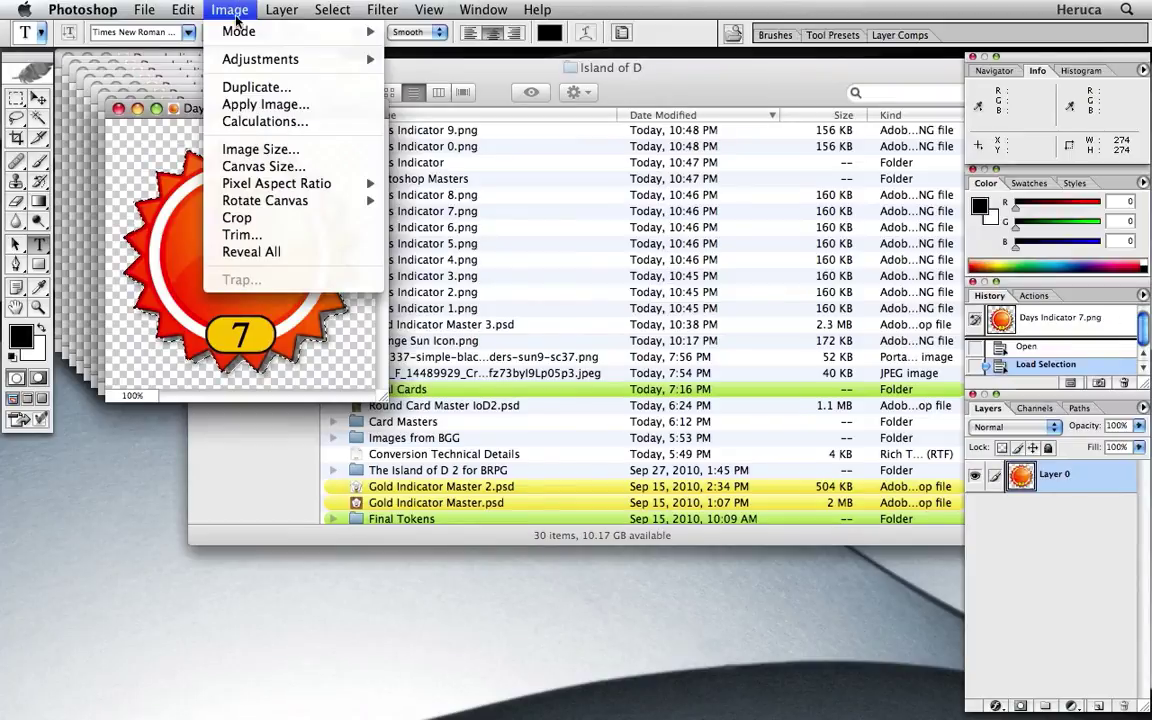
left_click(280, 221)
key("super+alt+shift+s")
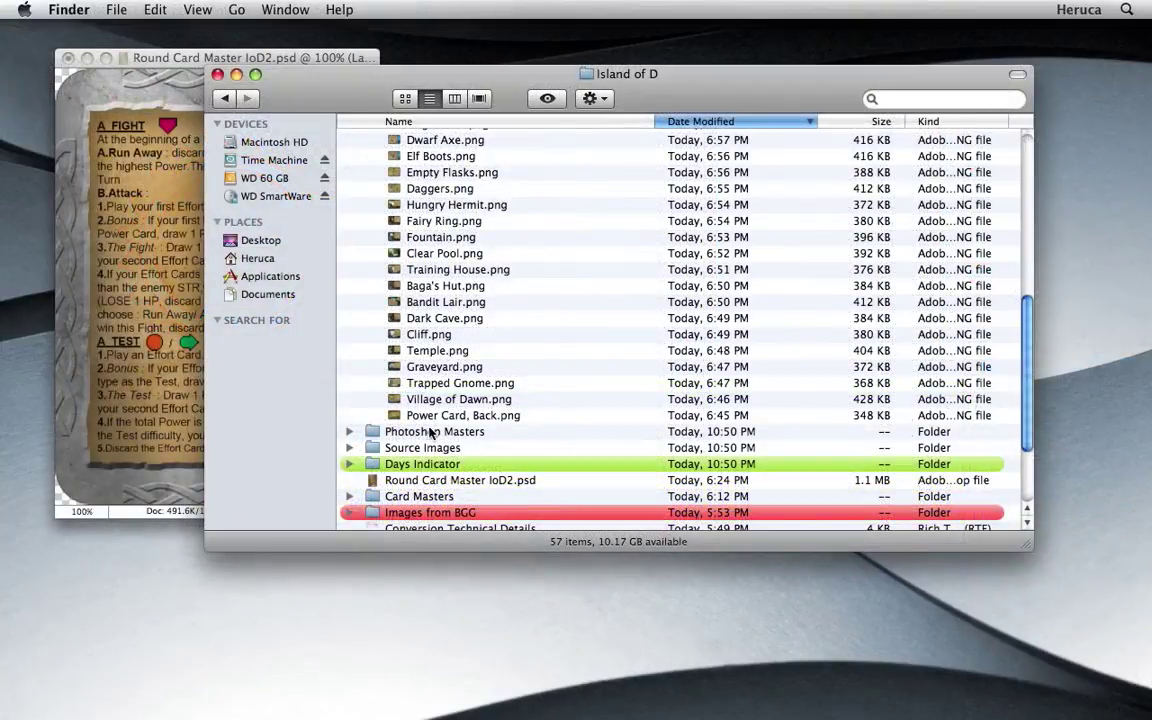
- Quick Look the card PNGs from Power Card, Back up through Dwarf Axe, ending on Daggers
left_click(396, 417)
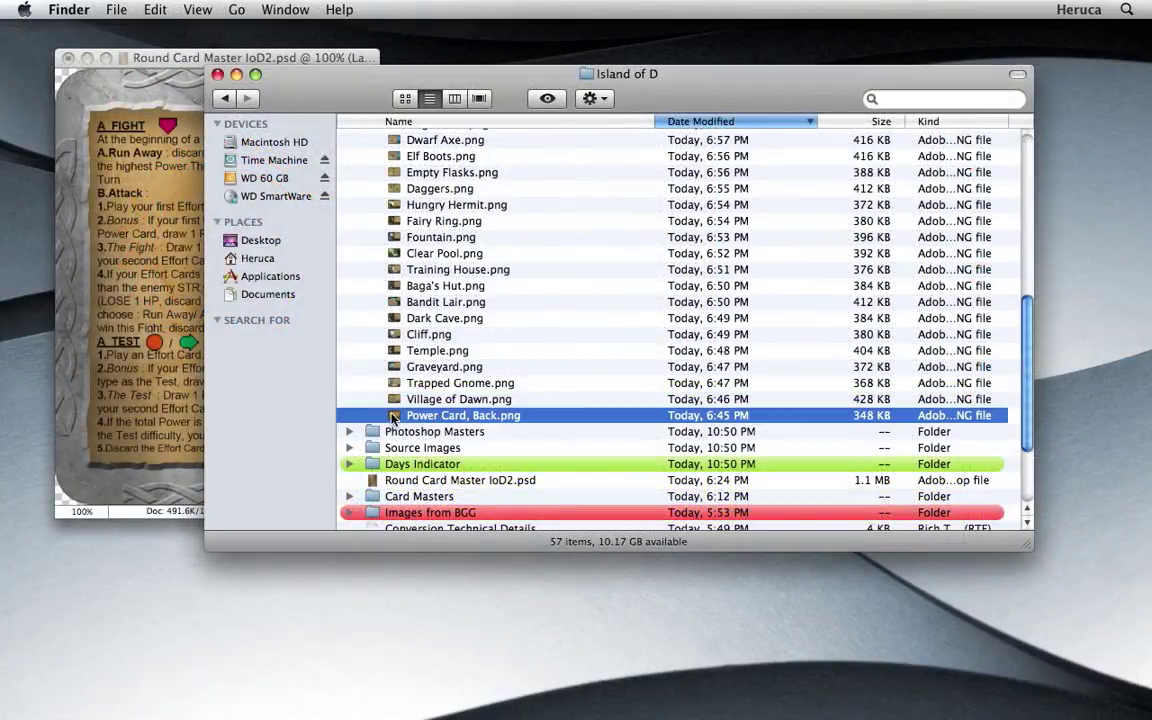
key("space")
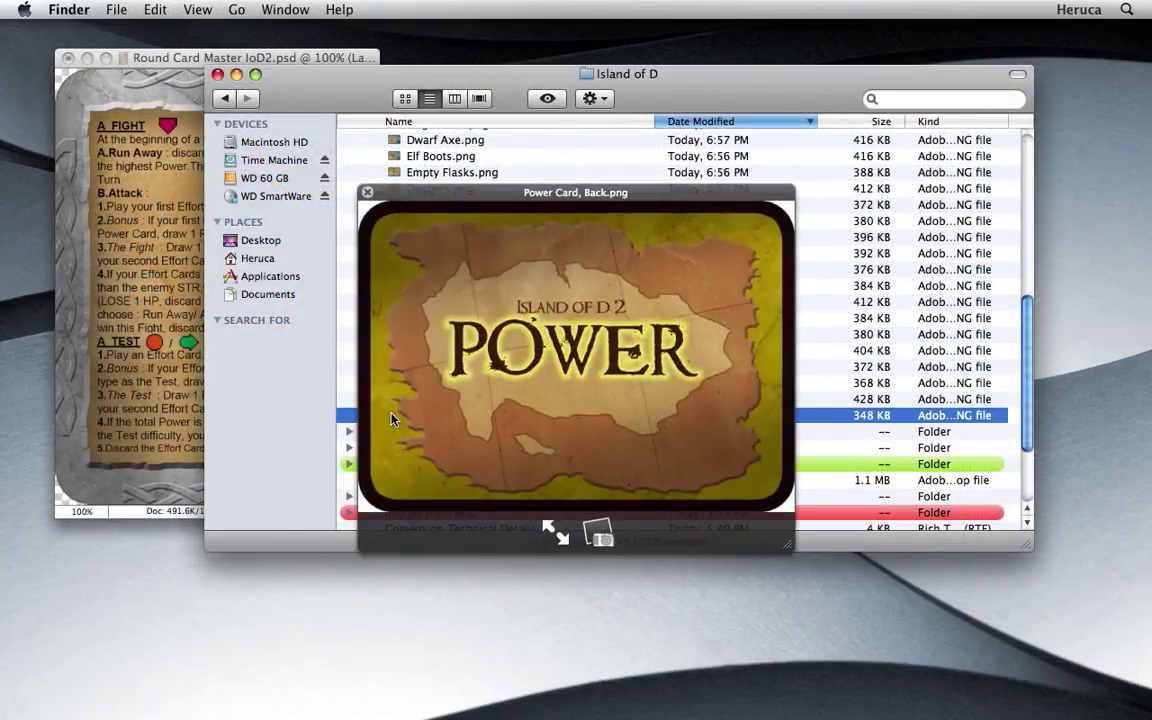
key("Up")
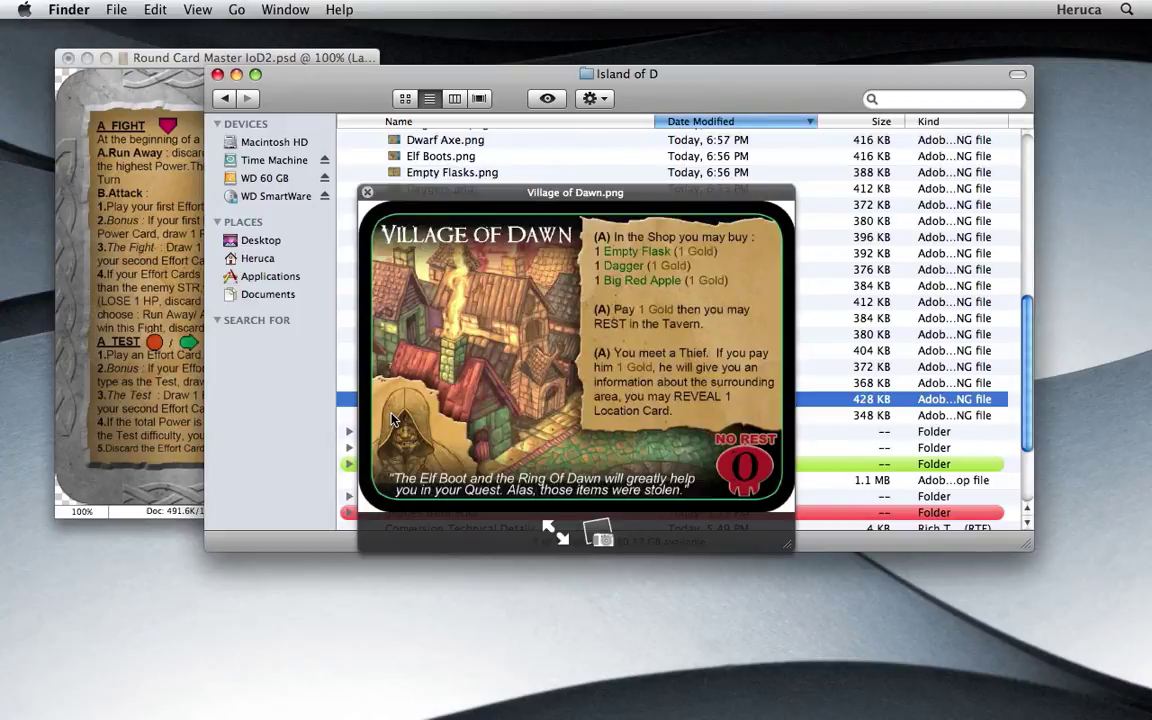
key("Up")
key("Up")
key("Up")
key("Up")
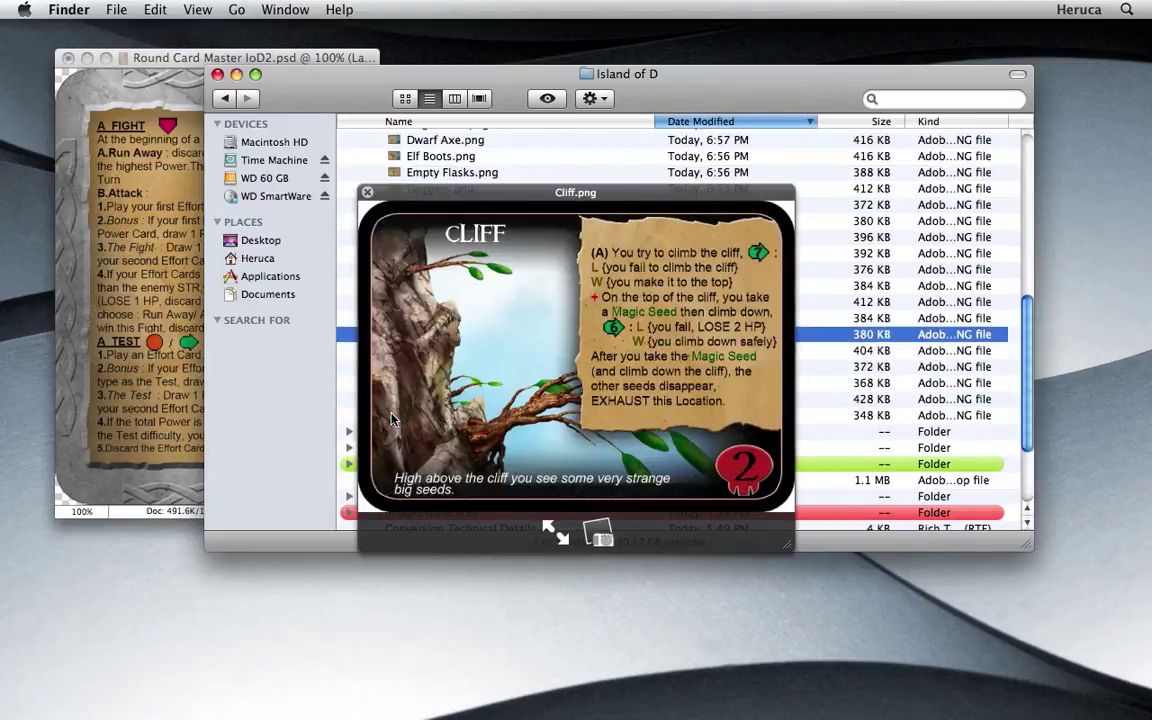
key("Up")
key("Up")
key("Up")
key("Up")
key("Up")
key("Up")
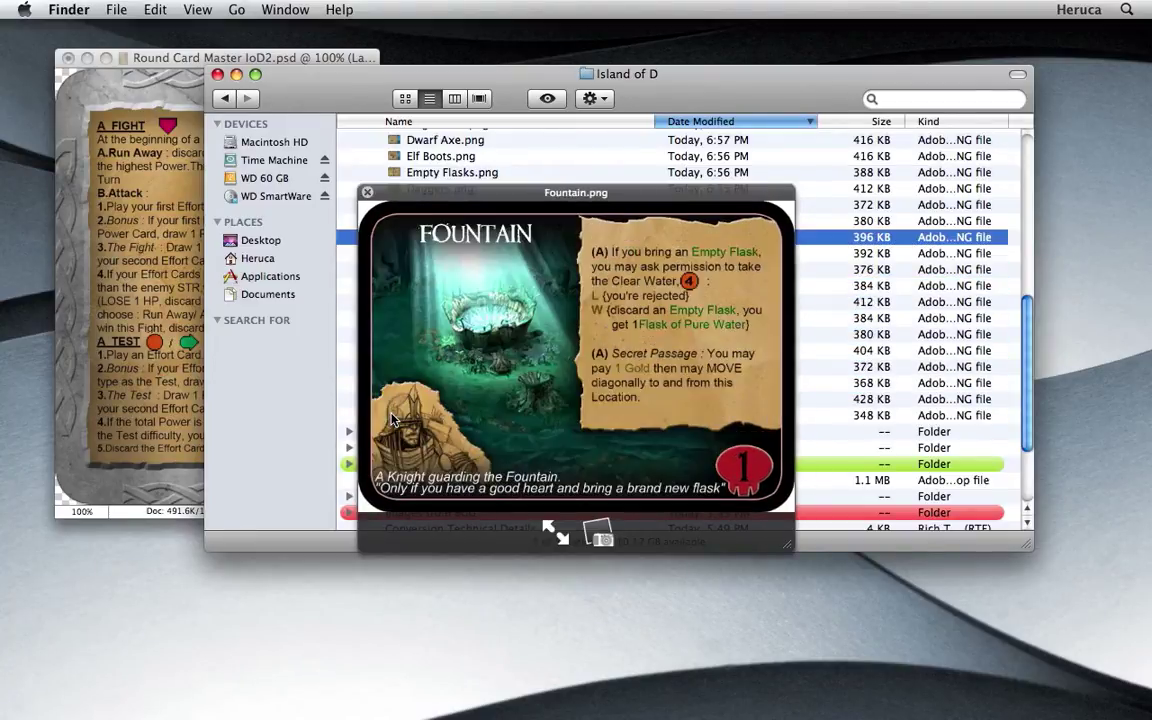
key("Up")
key("Up")
key("Up")
key("Up")
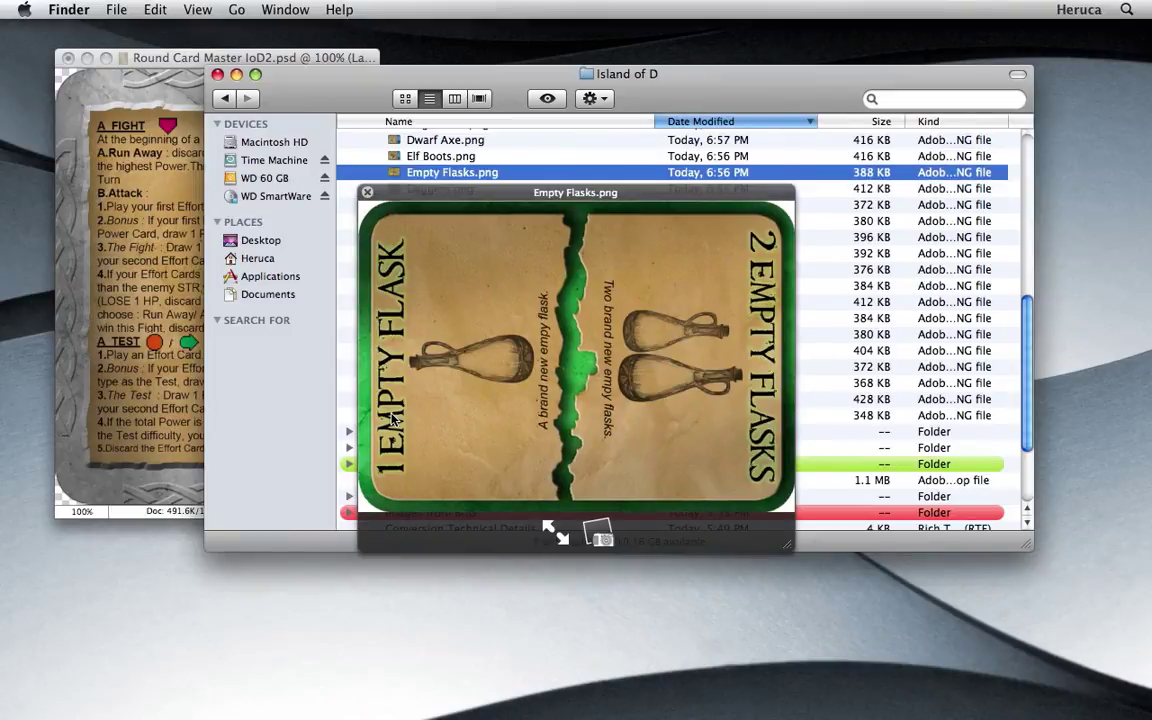
key("Up")
key("Up")
key("Down")
key("Down")
key("Down")
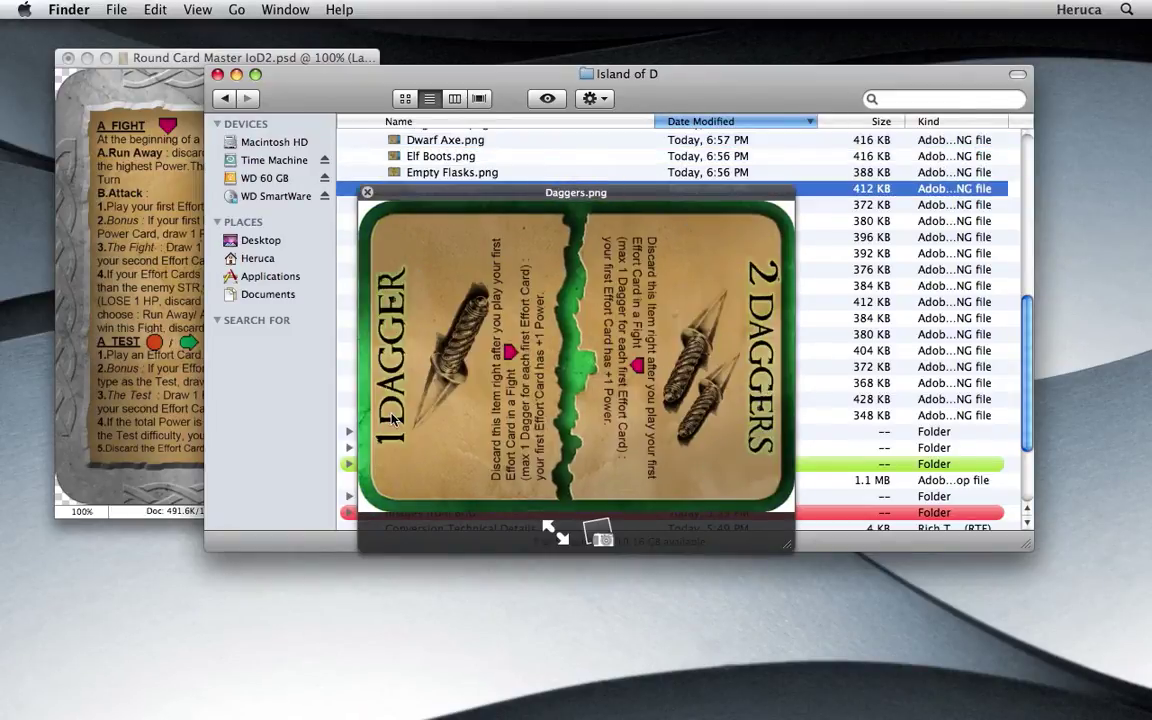
key("Down")
key("Up")
key("space")
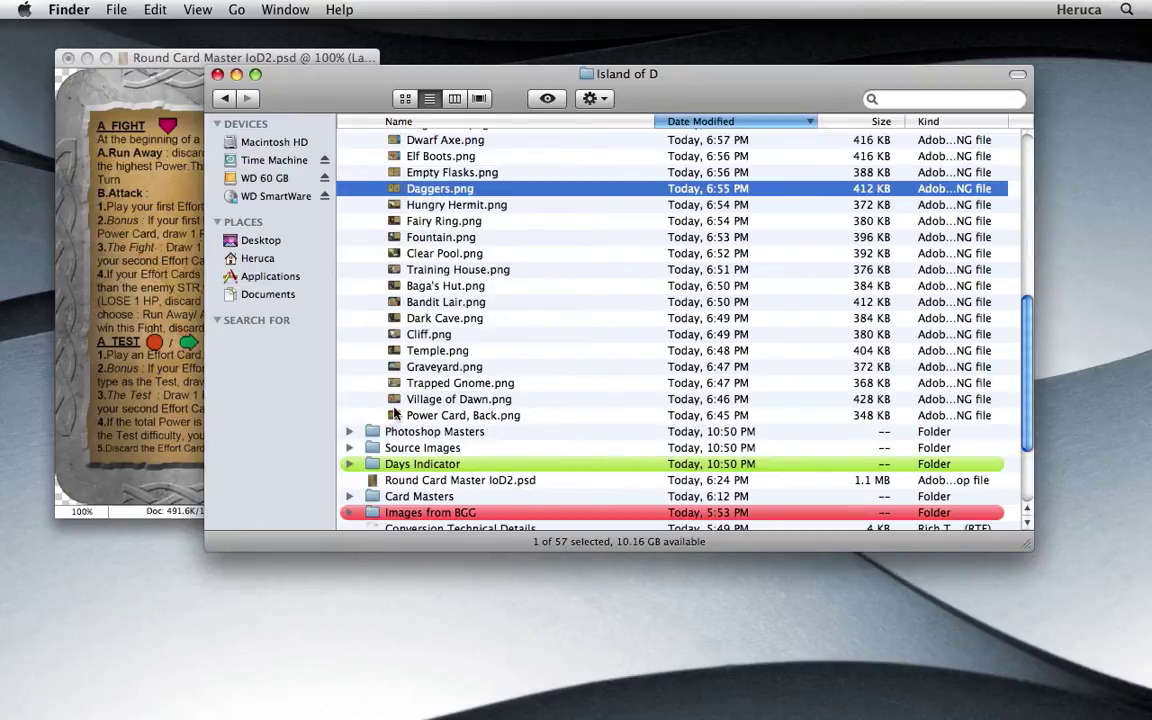
- Select all card files from STR 4.png downward
scroll(504, 393, "up", 7)
scroll(504, 393, "up", 2)
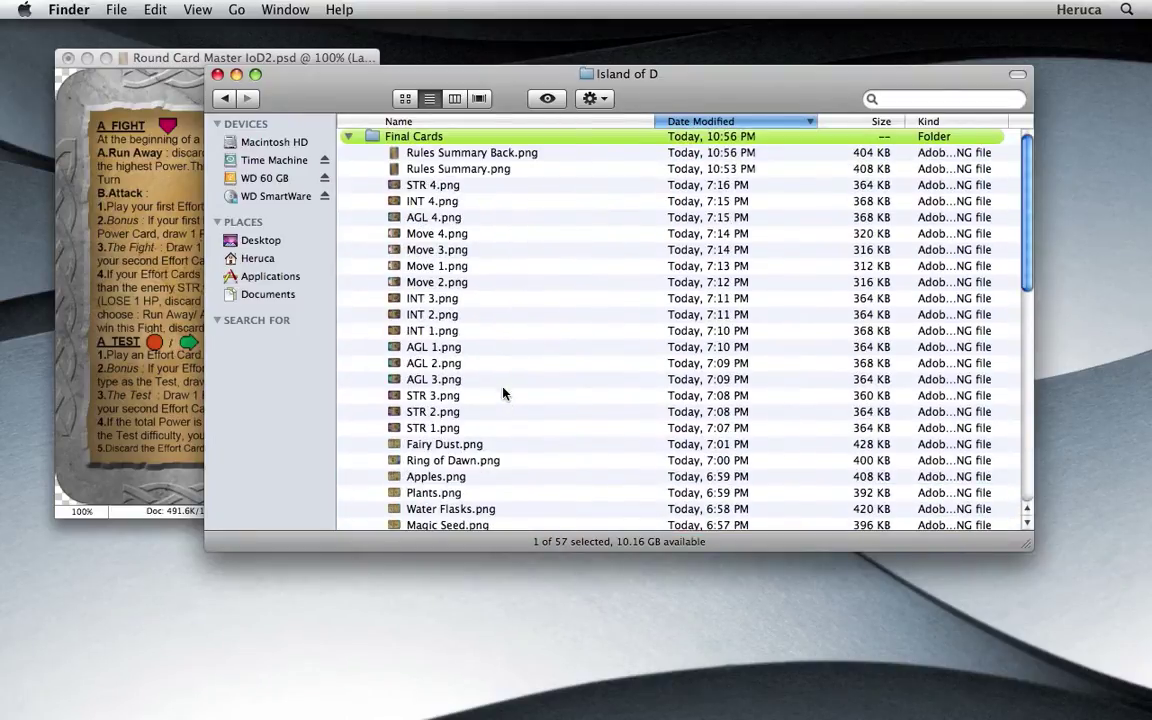
left_click(396, 190, "shift")
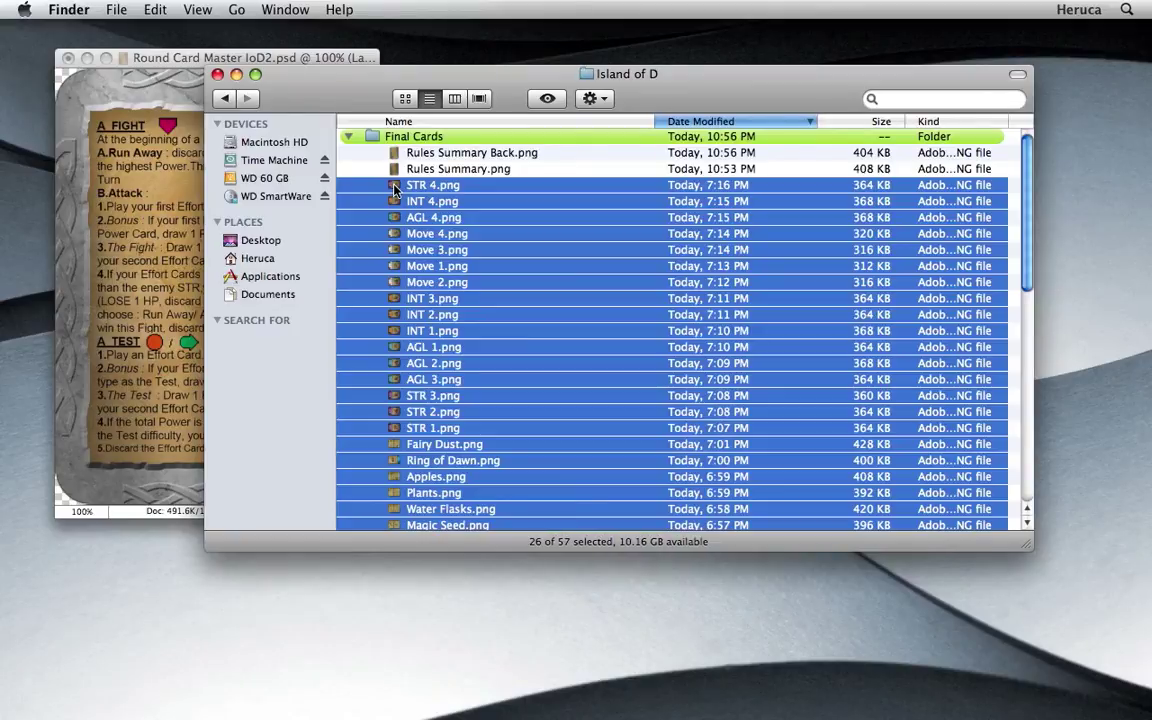
- Open the 26 selected cards and start recording a new action named 'Rotate CW'
double_click(394, 187)
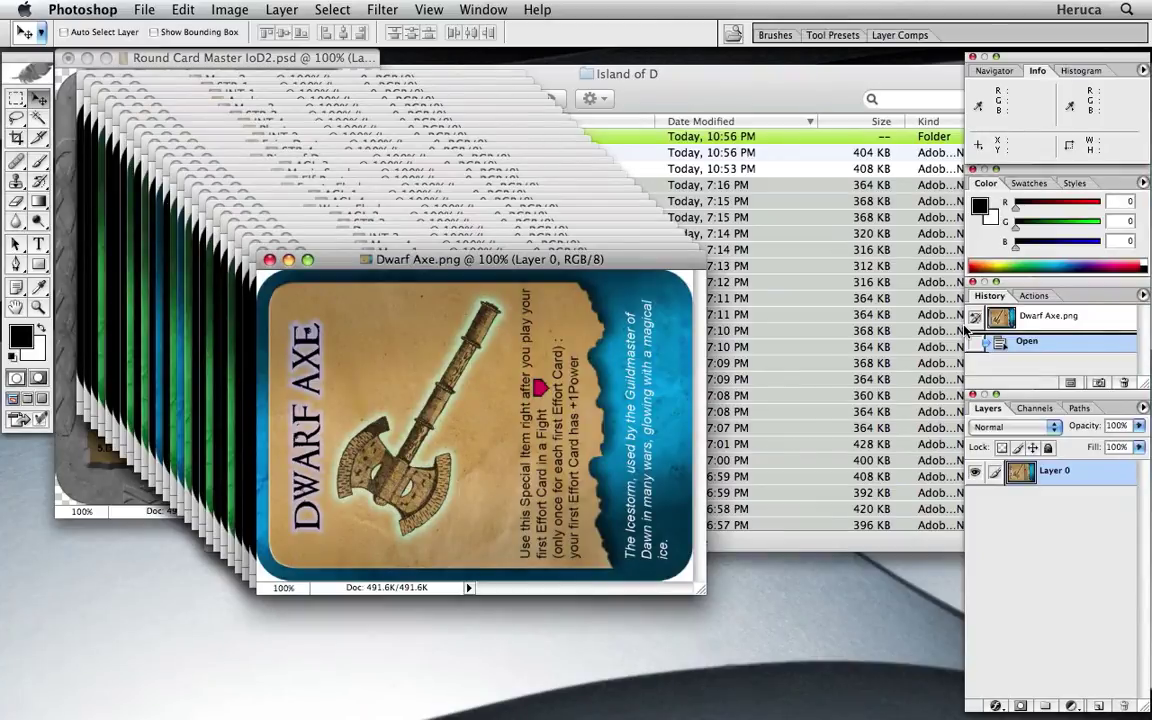
left_click(1034, 296)
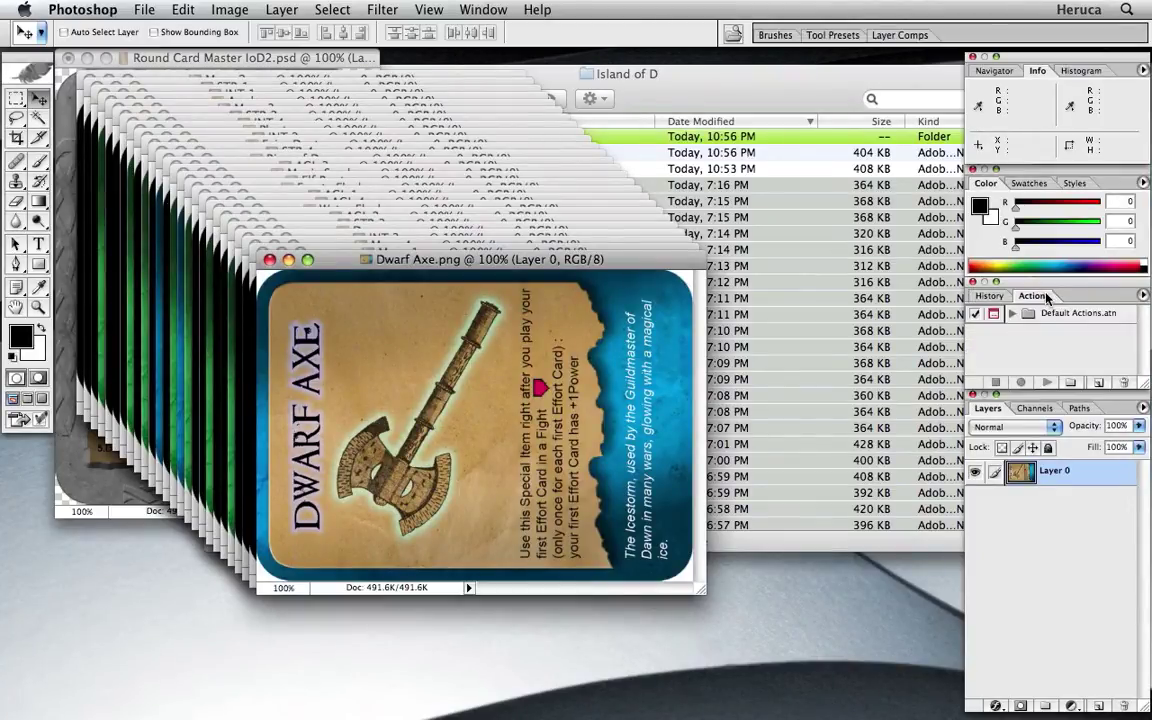
left_click(1099, 386)
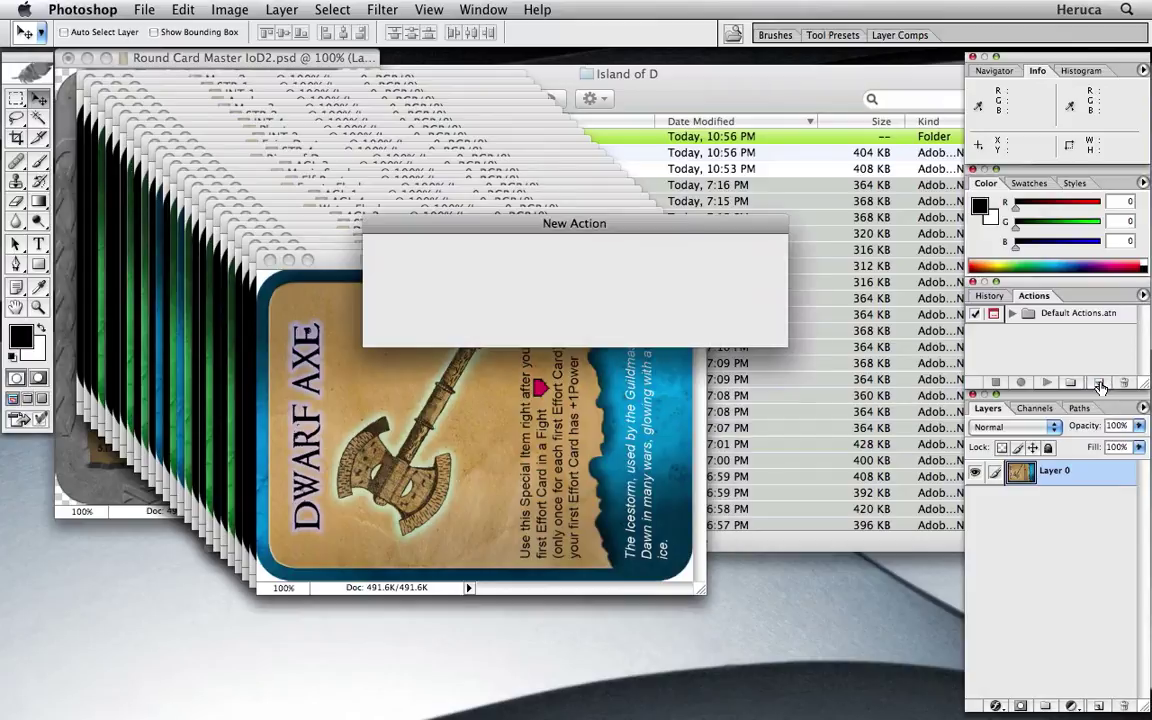
type("Rotate")
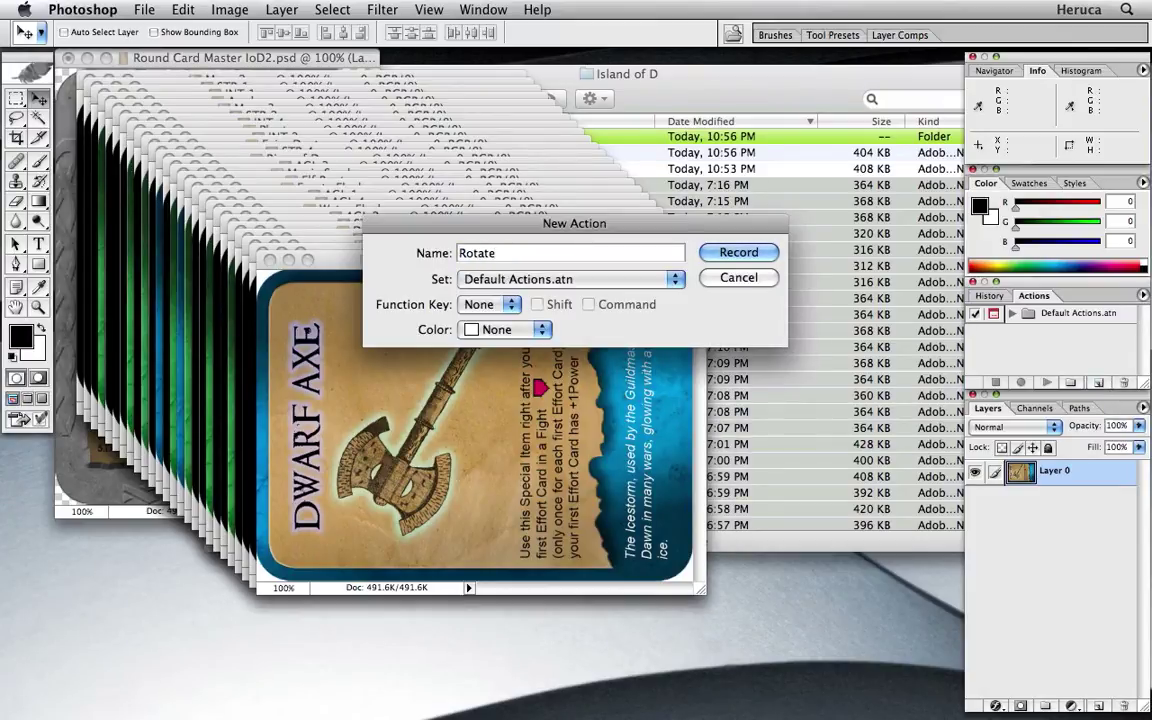
type(" CW")
key("Return")
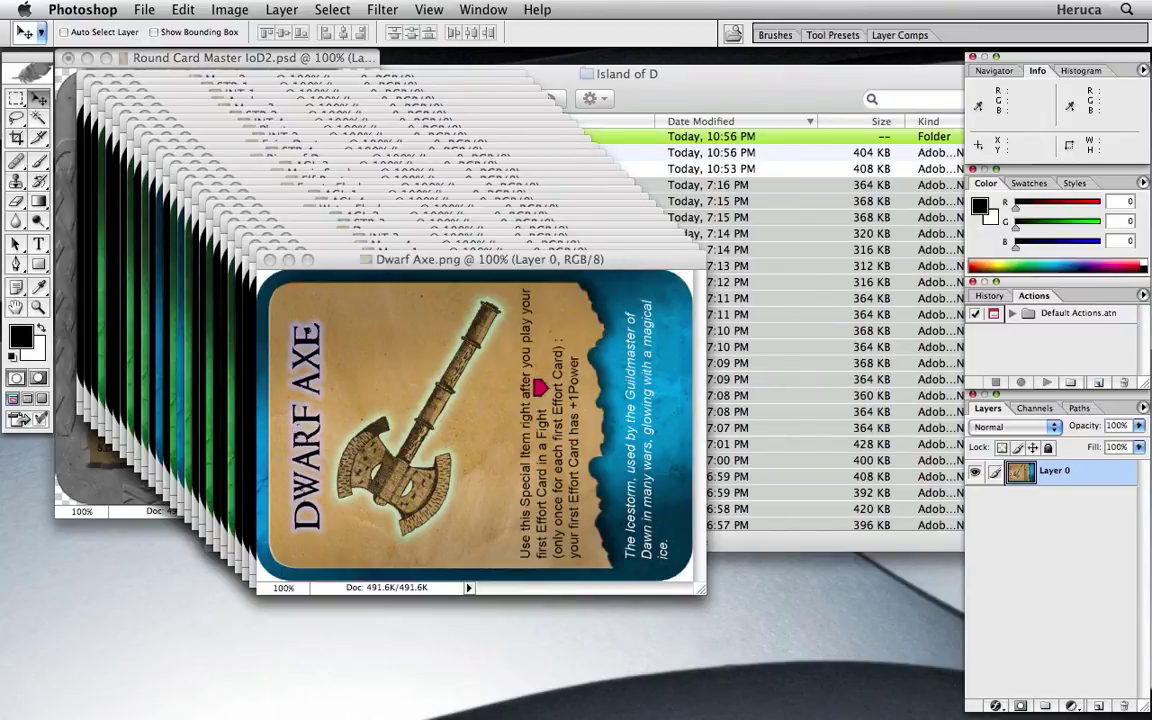
- Rotate Dwarf Axe 90° clockwise, then save and close it
left_click(229, 9)
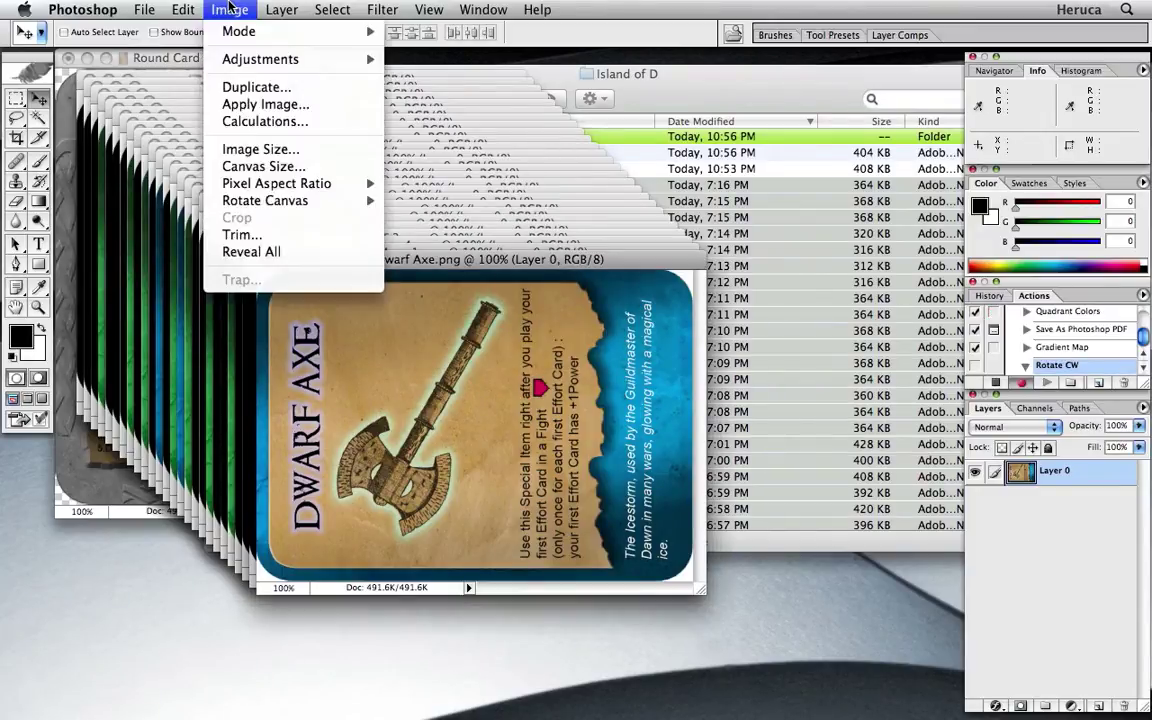
mouse_move(300, 201)
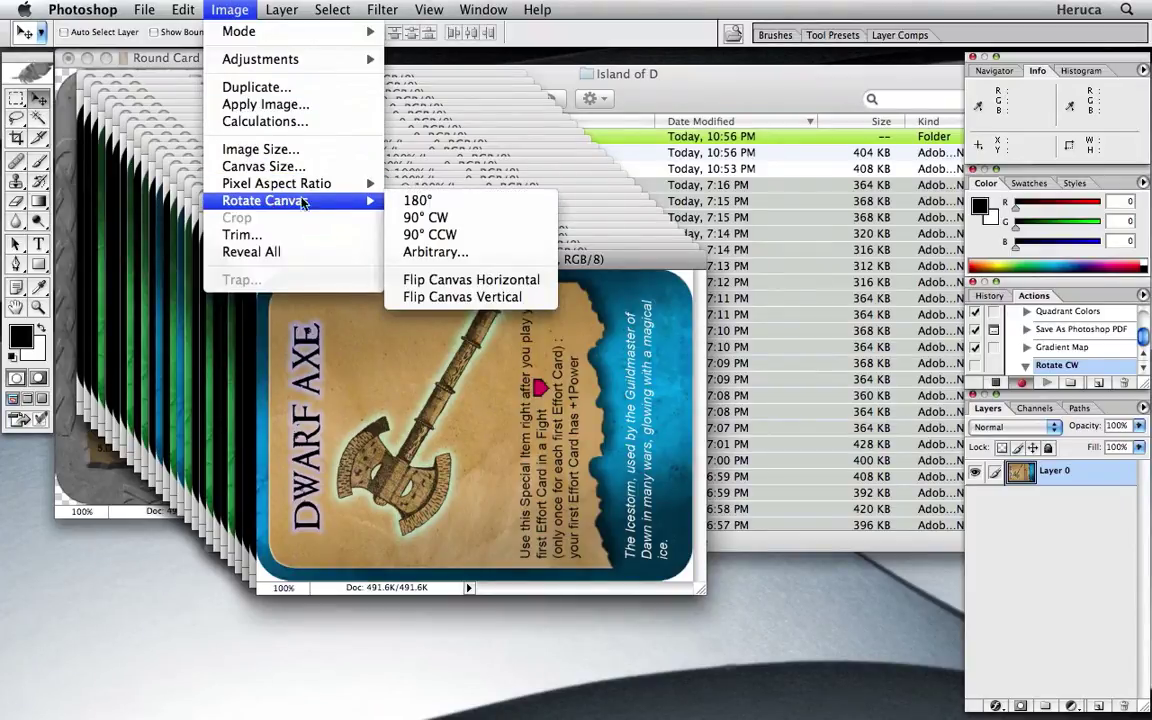
left_click(430, 218)
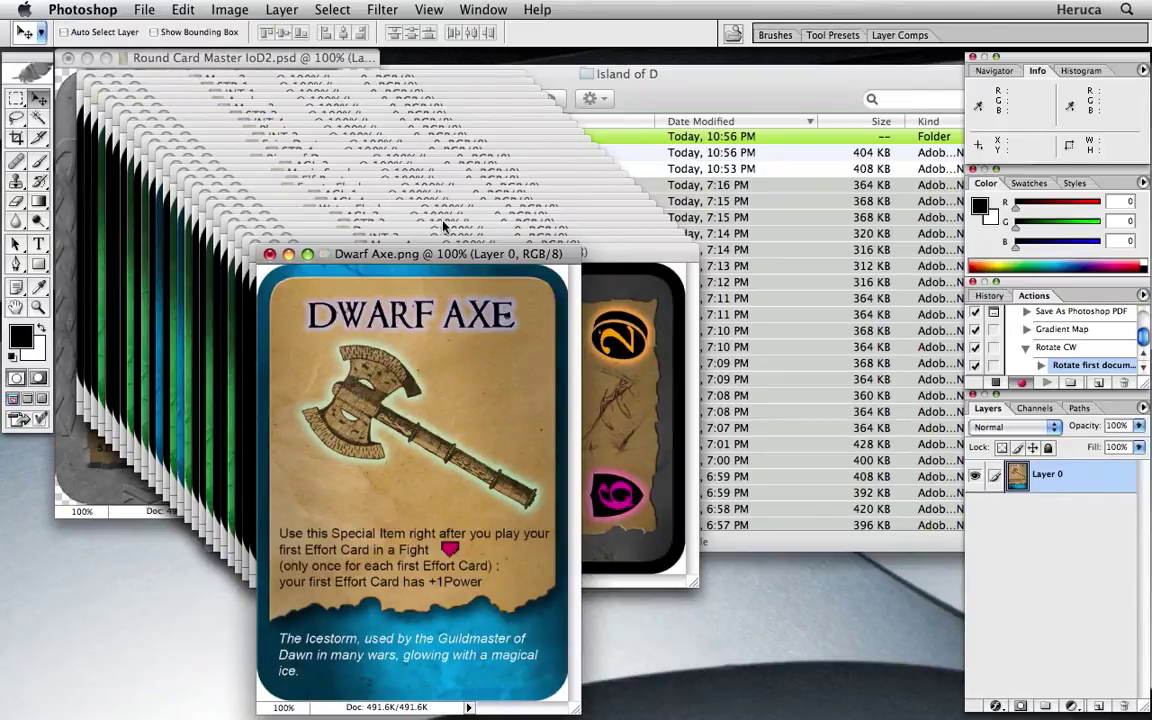
left_click(994, 382)
key("super+s")
key("super+w")
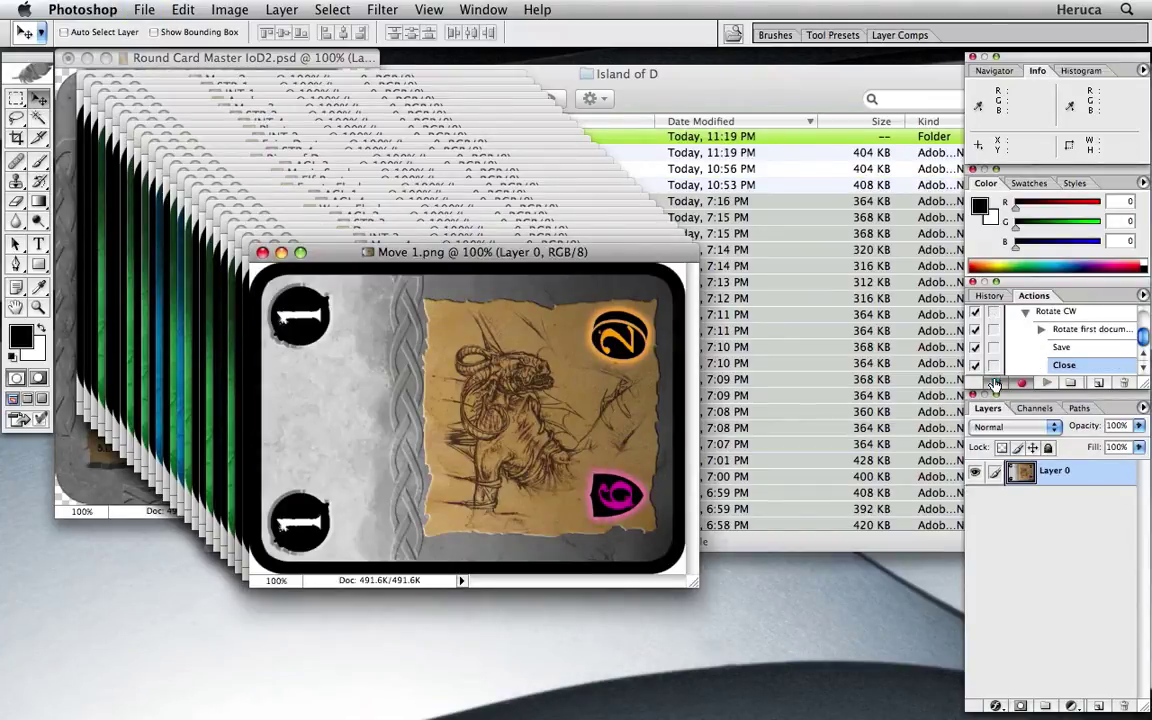
- Stop recording, then select Rotate CW and play it on the remaining open cards
left_click(994, 382)
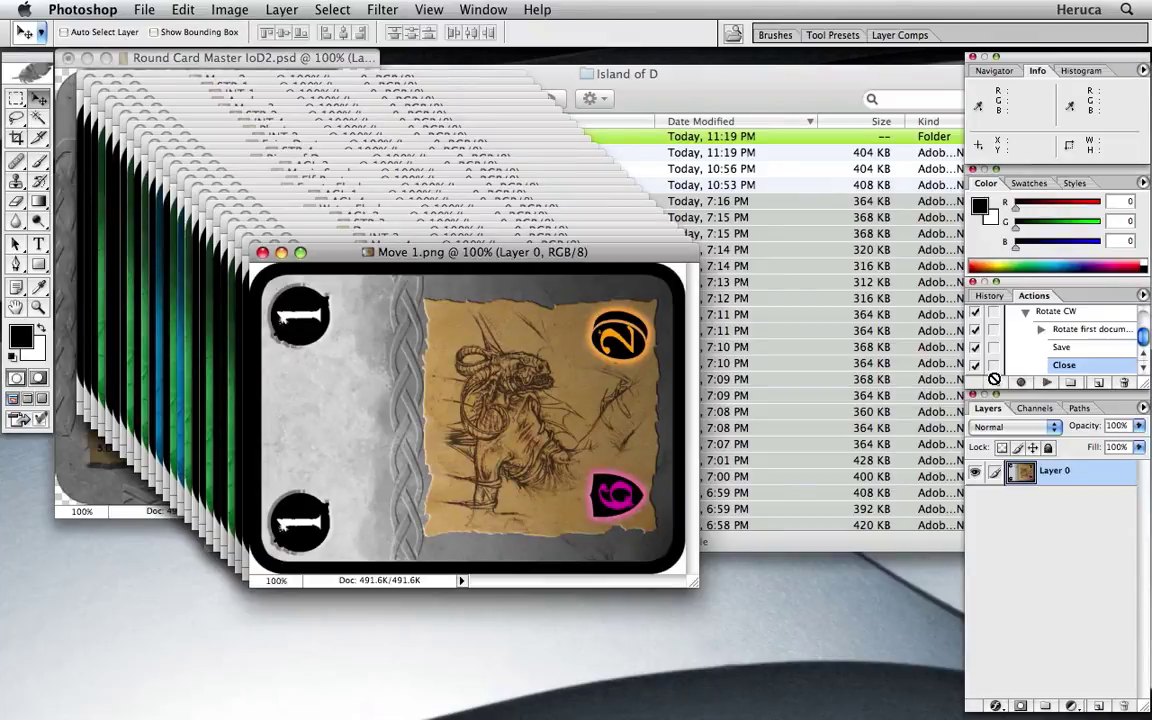
left_click(1027, 314)
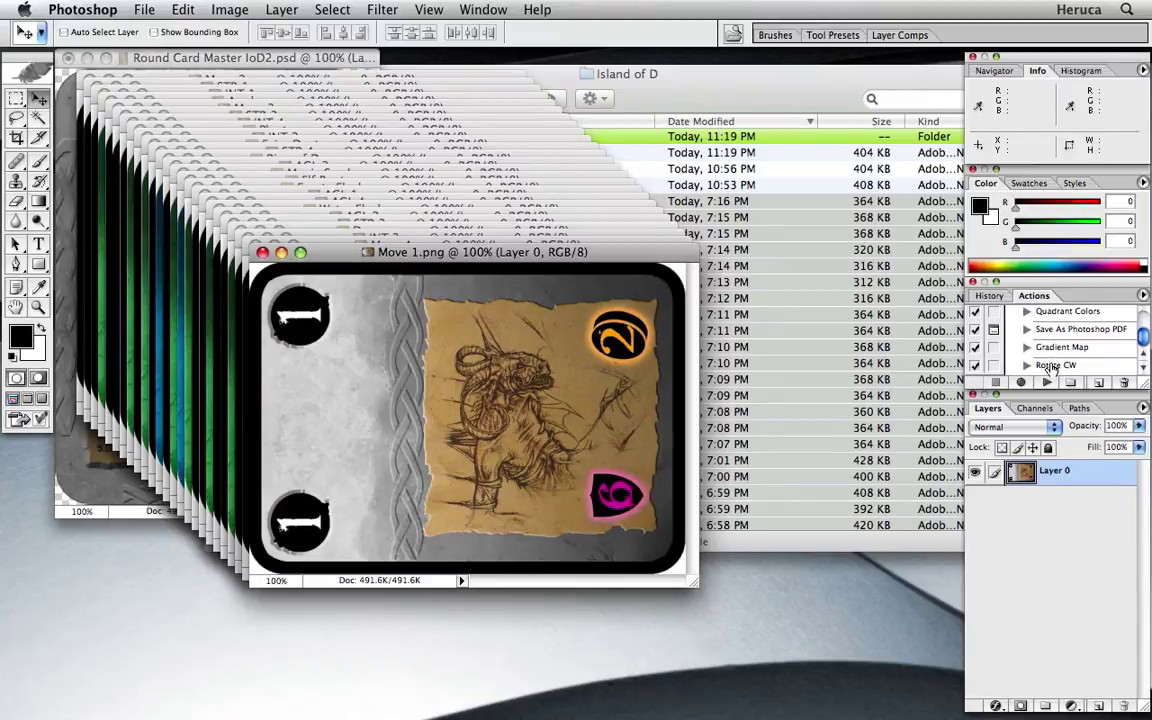
left_click(1050, 366)
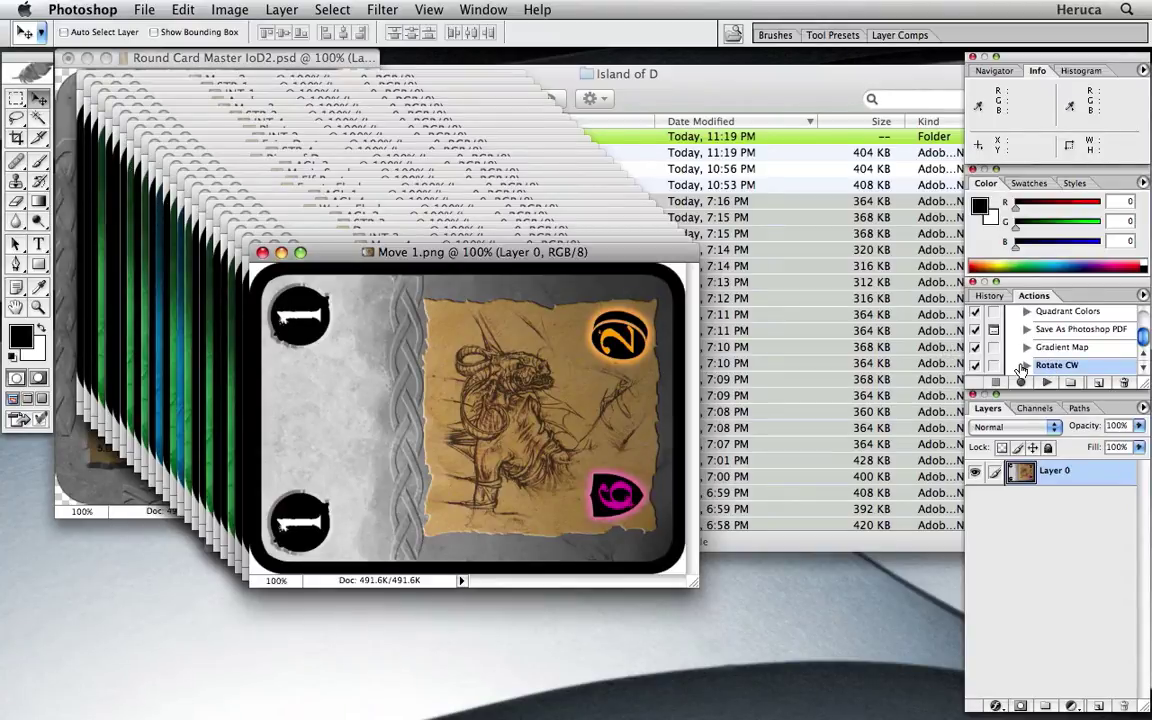
left_click(1047, 384)
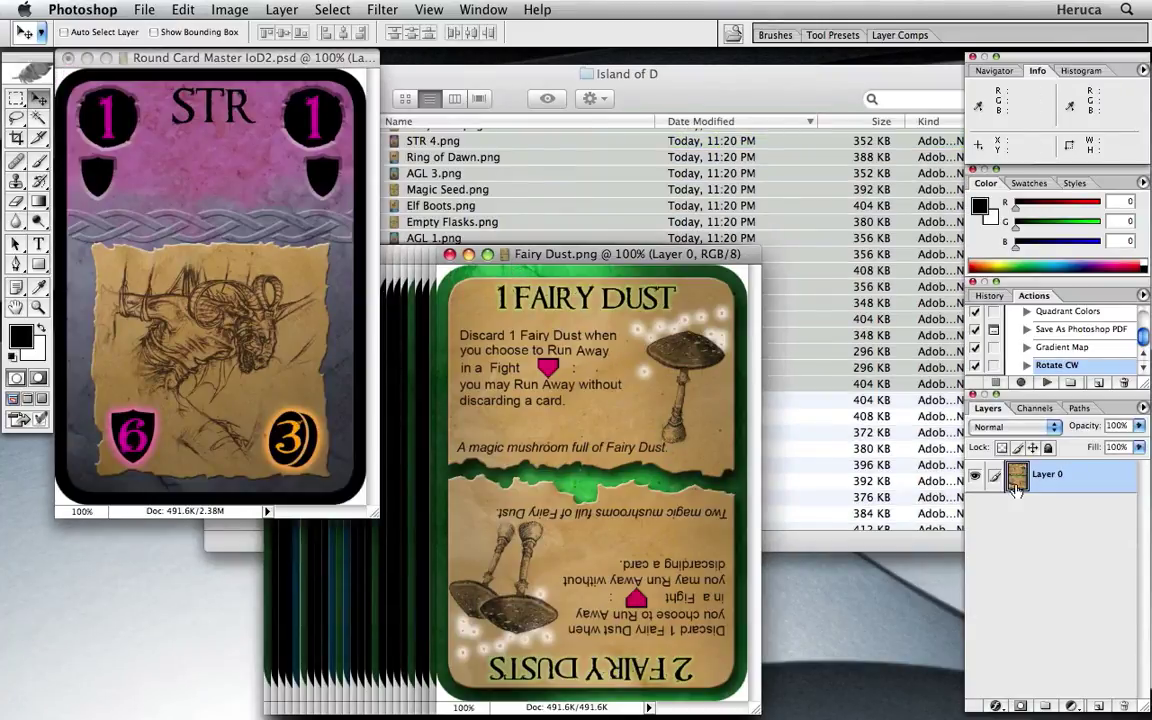
- Drag the Fairy Dust card layer into the STR document, align it, and close Fairy Dust
left_click_drag(1015, 487, 246, 358)
left_click_drag(163, 355, 163, 355)
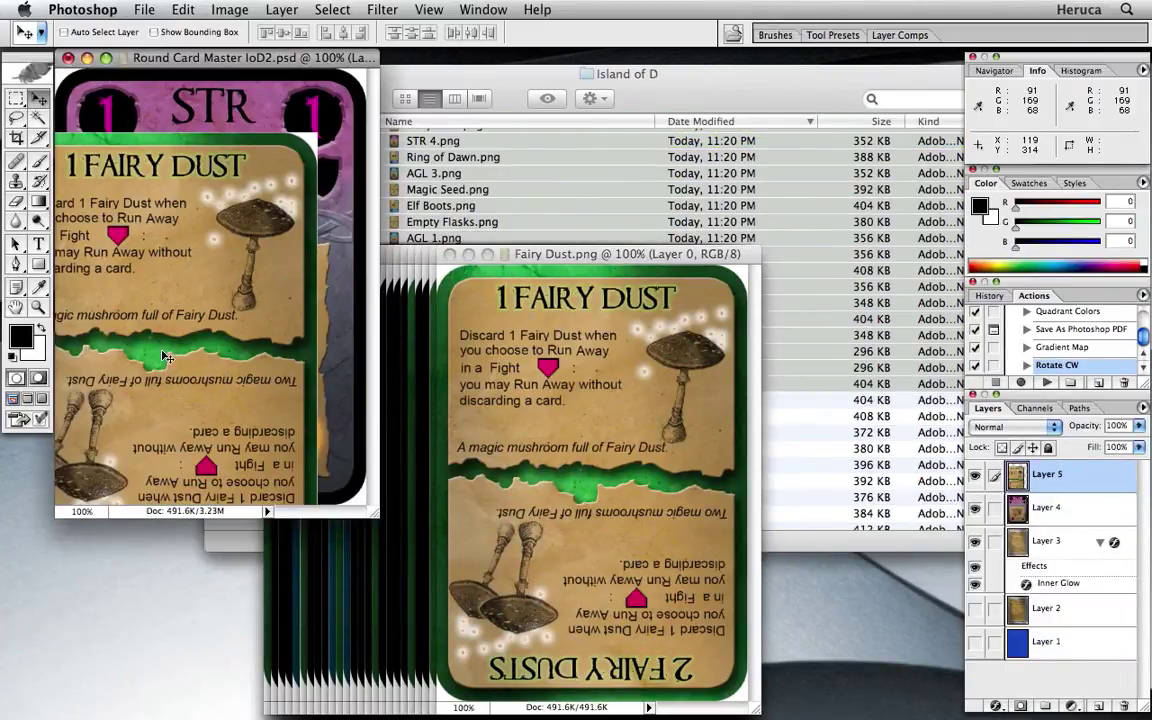
left_click_drag(167, 400, 218, 290)
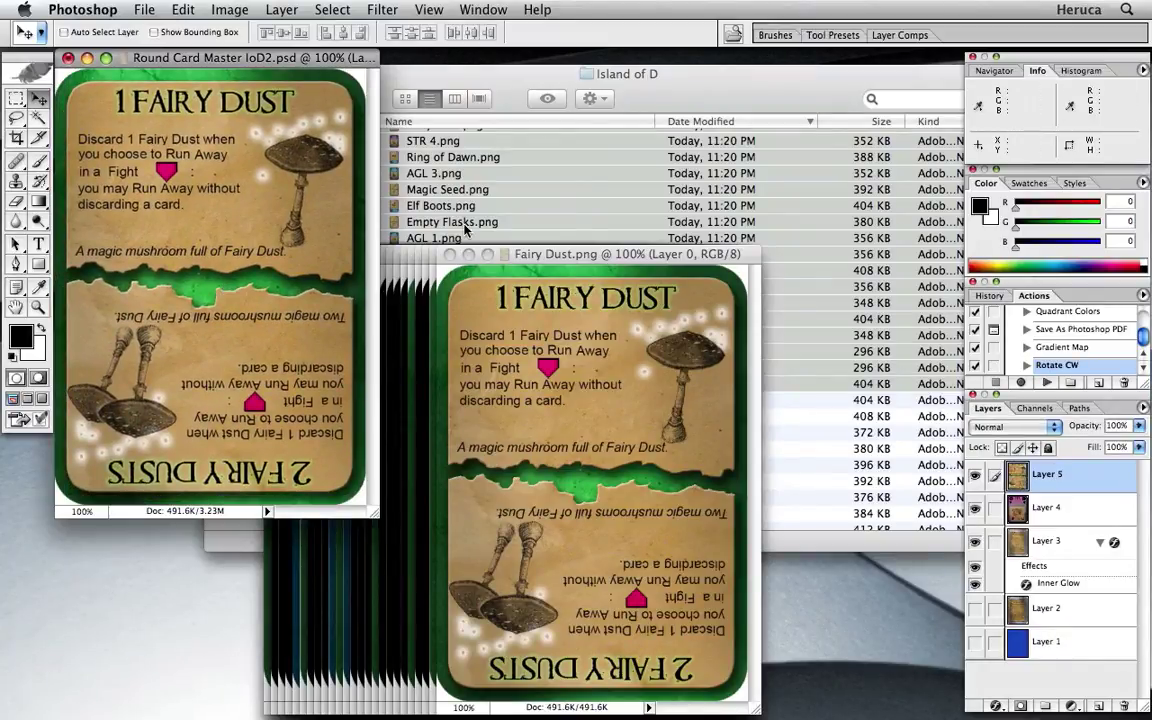
left_click(449, 254)
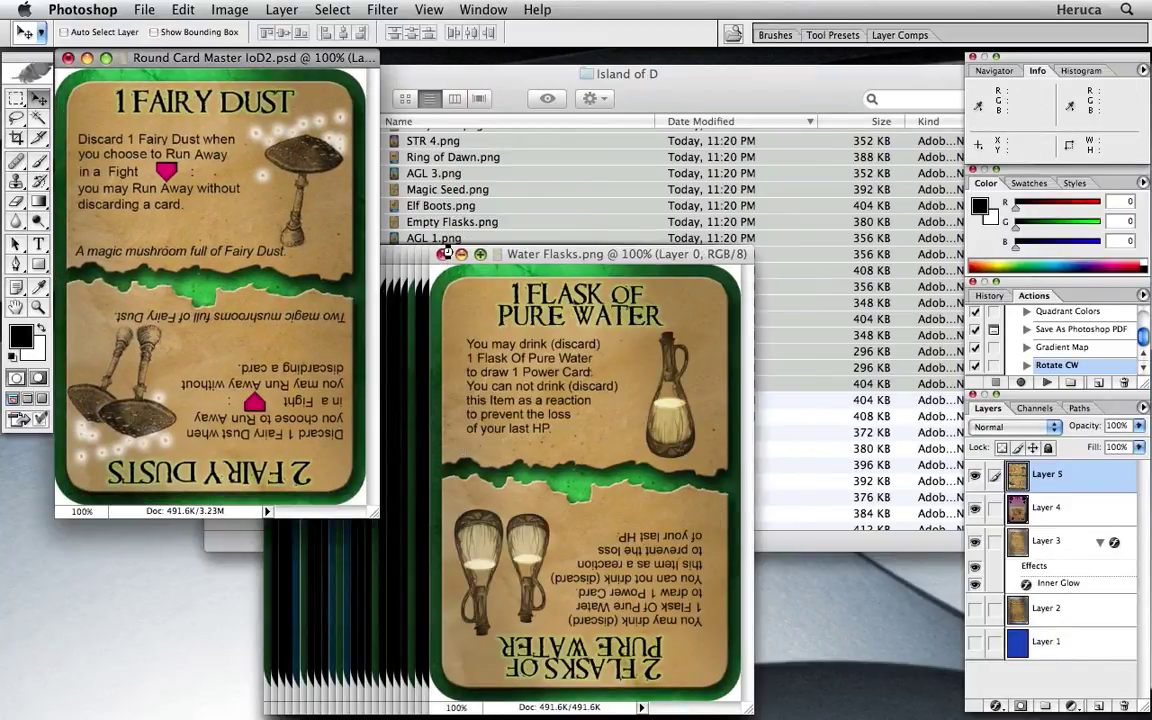
key("super+a")
- Copy the Water Flasks card, close its file, and paste it as a new layer
left_click(522, 256)
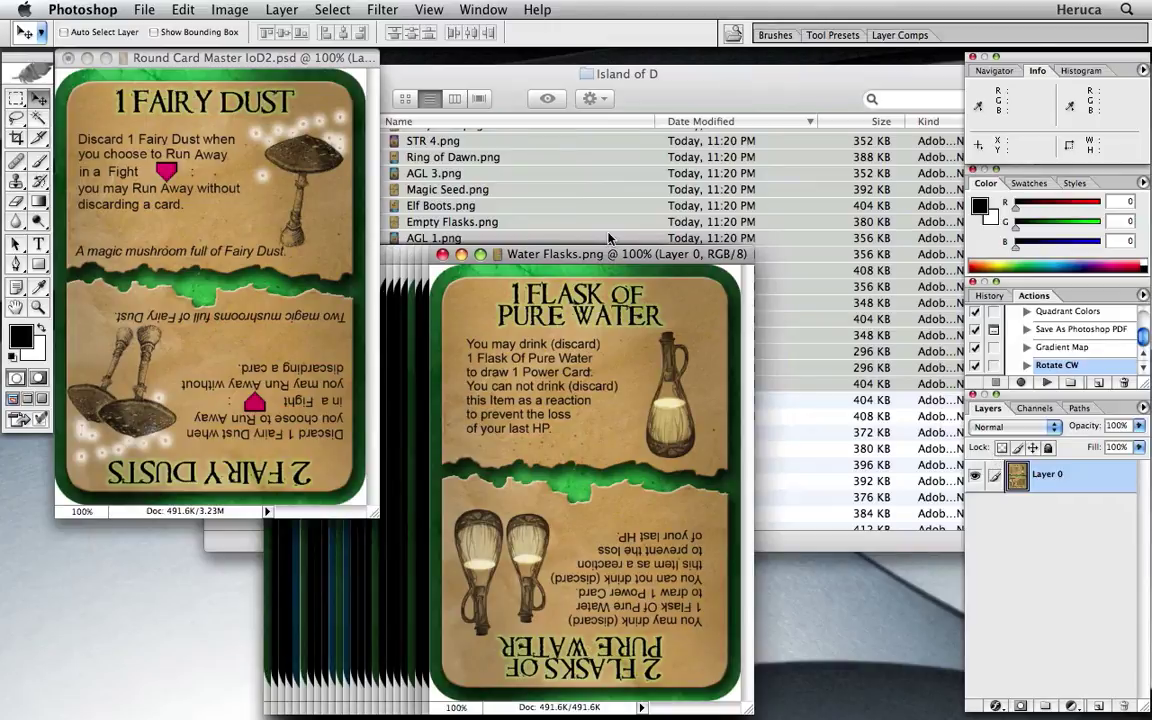
key("super+a")
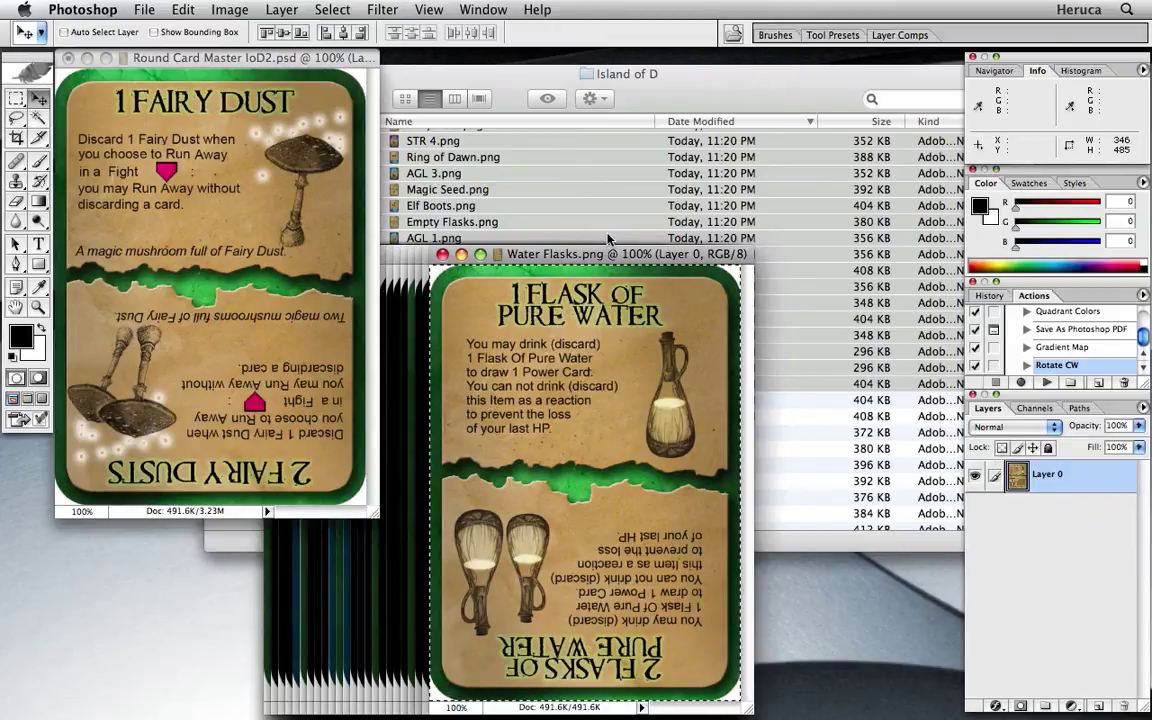
key("super+c")
key("super+w")
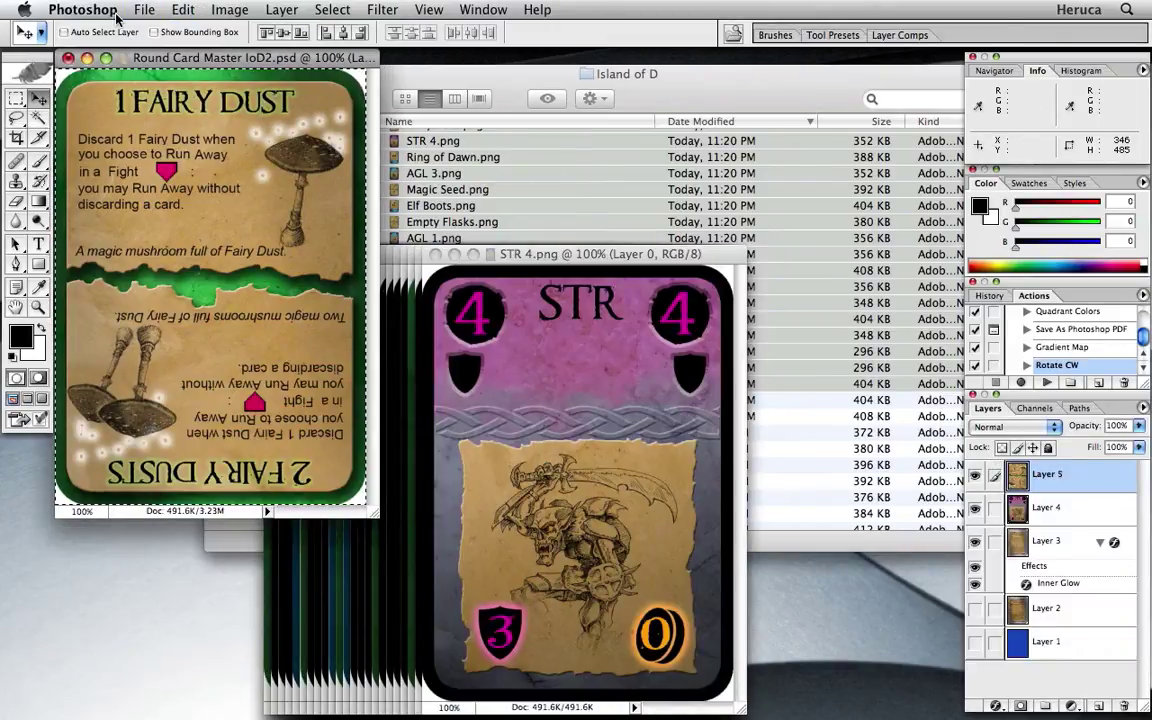
key("super+v")
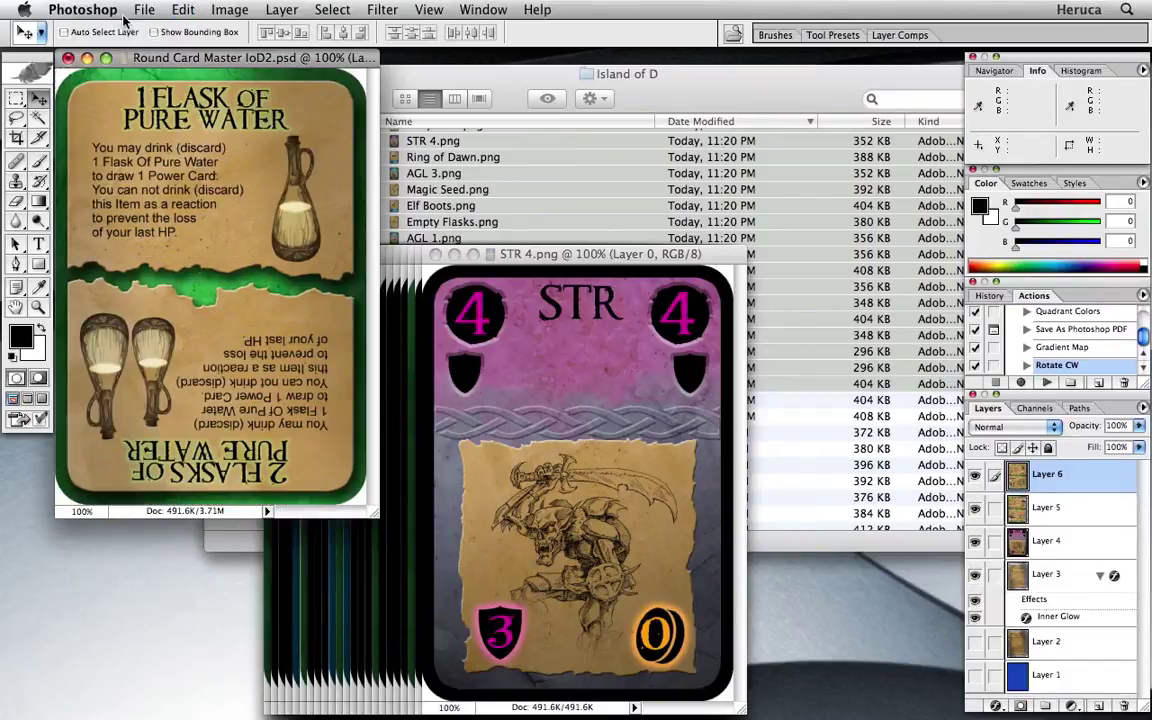
- Copy the STR 4 card into Round Card Master IoD2 as a new layer and close STR 4
left_click(545, 255)
key("super+a")
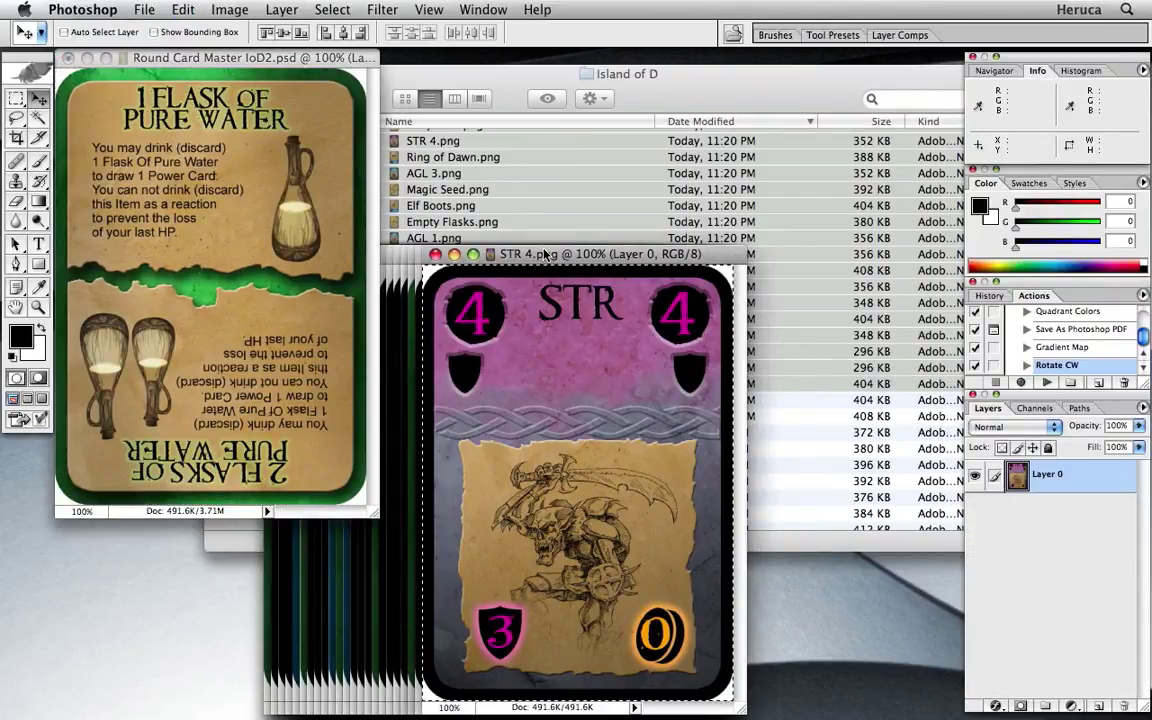
key("super+c")
left_click(300, 60)
key("super+v")
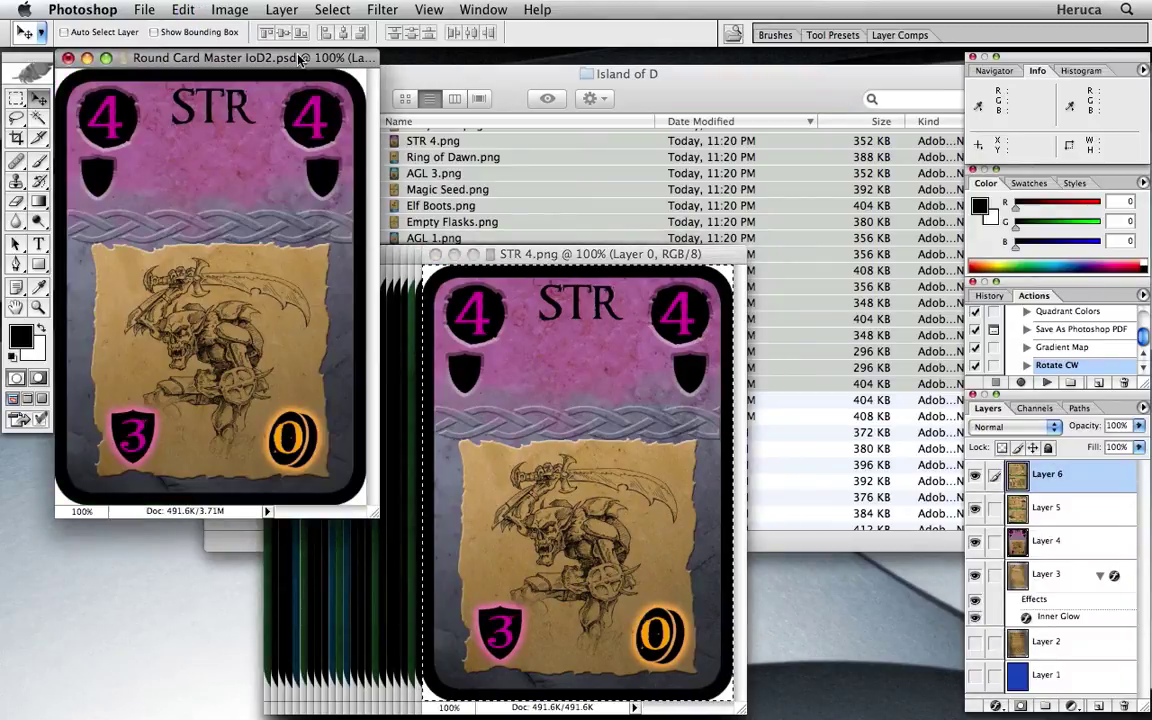
left_click(435, 254)
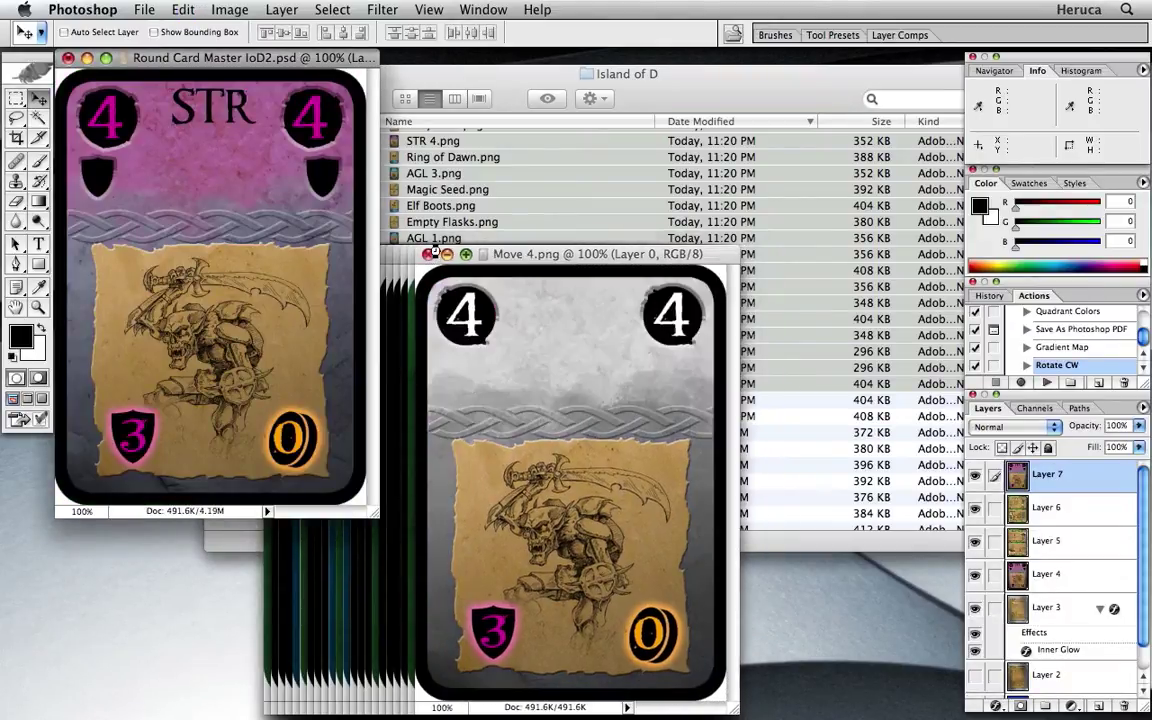
- Copy the Move 4 card, close its file, and paste it as a new layer
left_click(503, 257)
key("super+a")
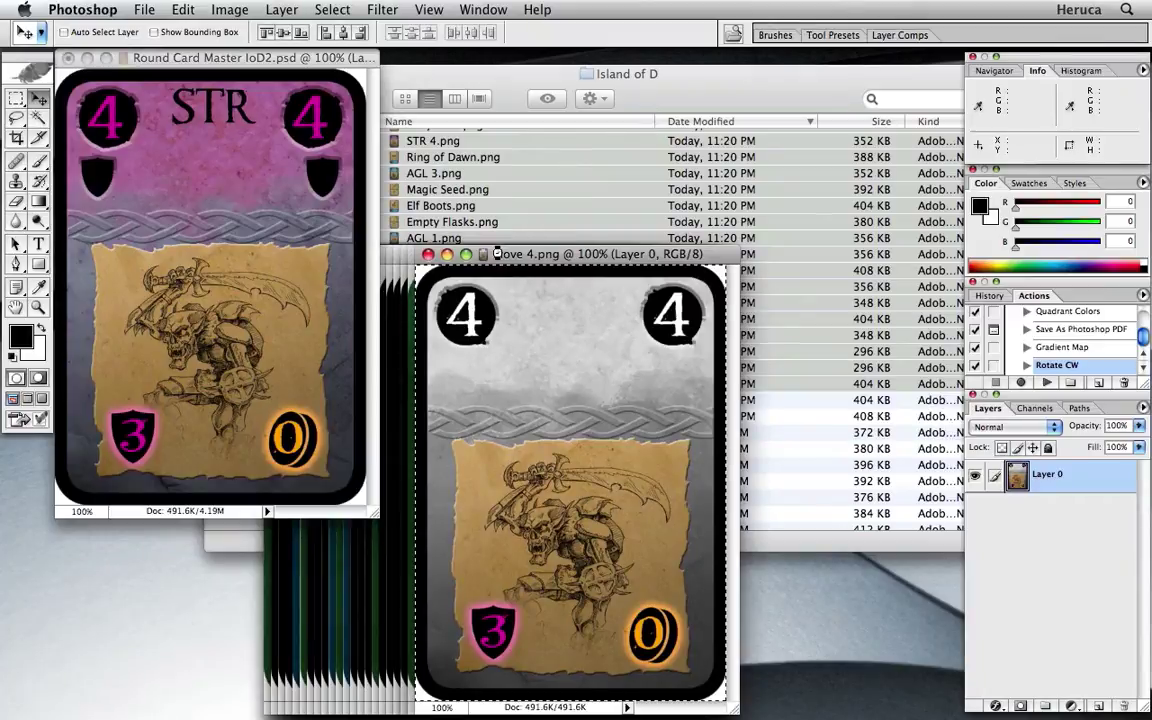
key("super+c")
key("super+w")
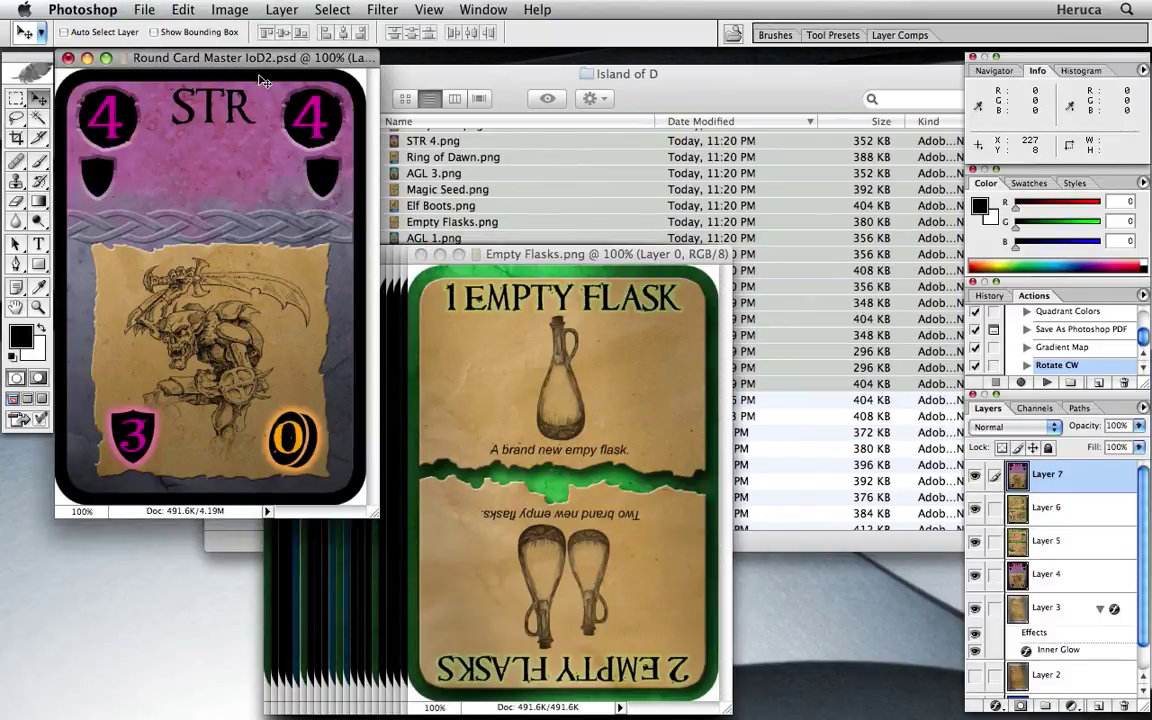
key("super+v")
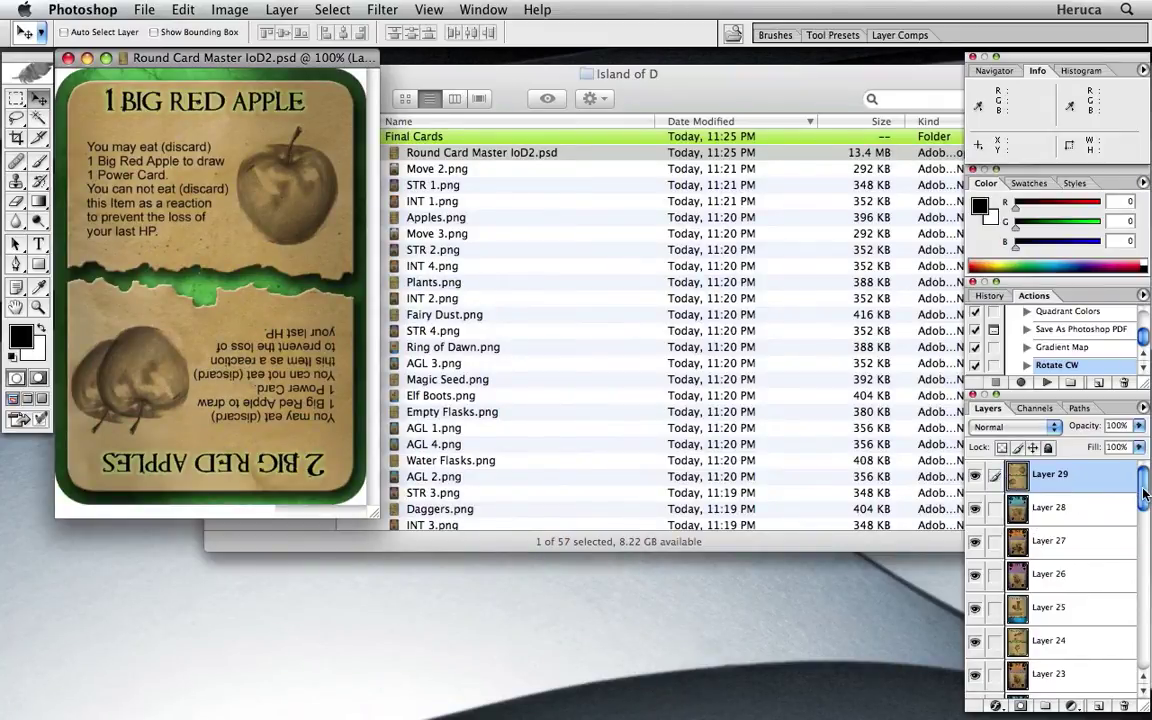
- Hide the other card layers, show Layer 29's apple card, and start recording 'Rounded Corners'
left_click_drag(1145, 493, 1148, 658)
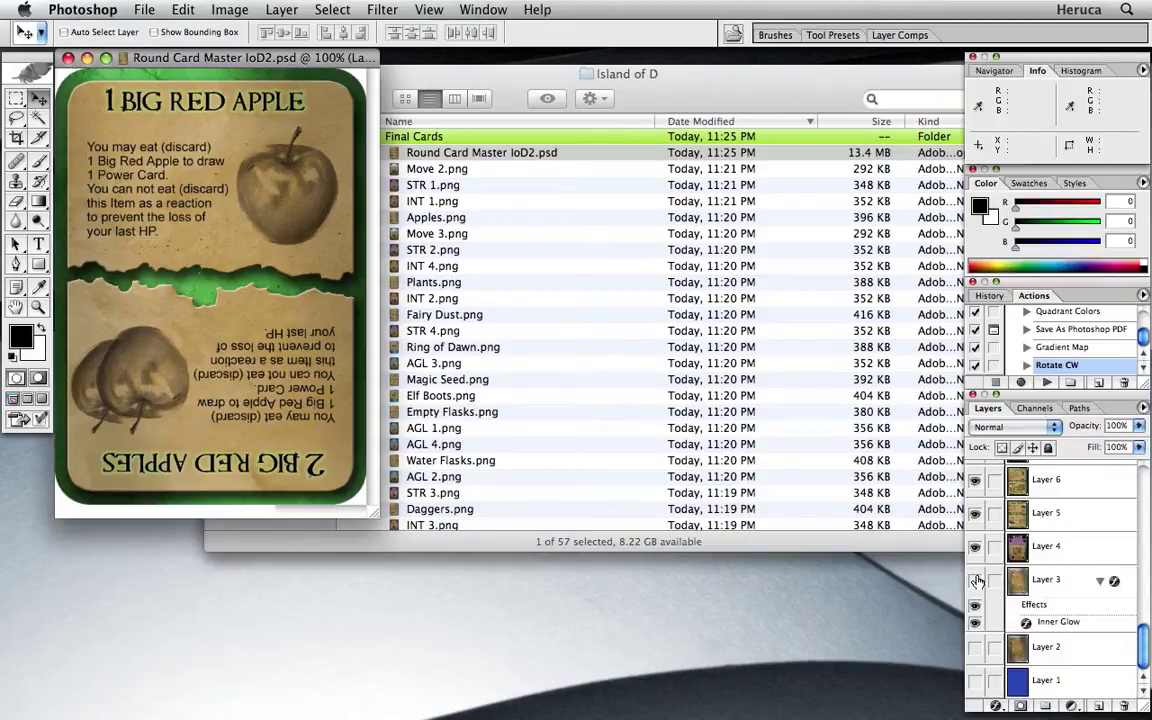
left_click_drag(977, 580, 975, 472)
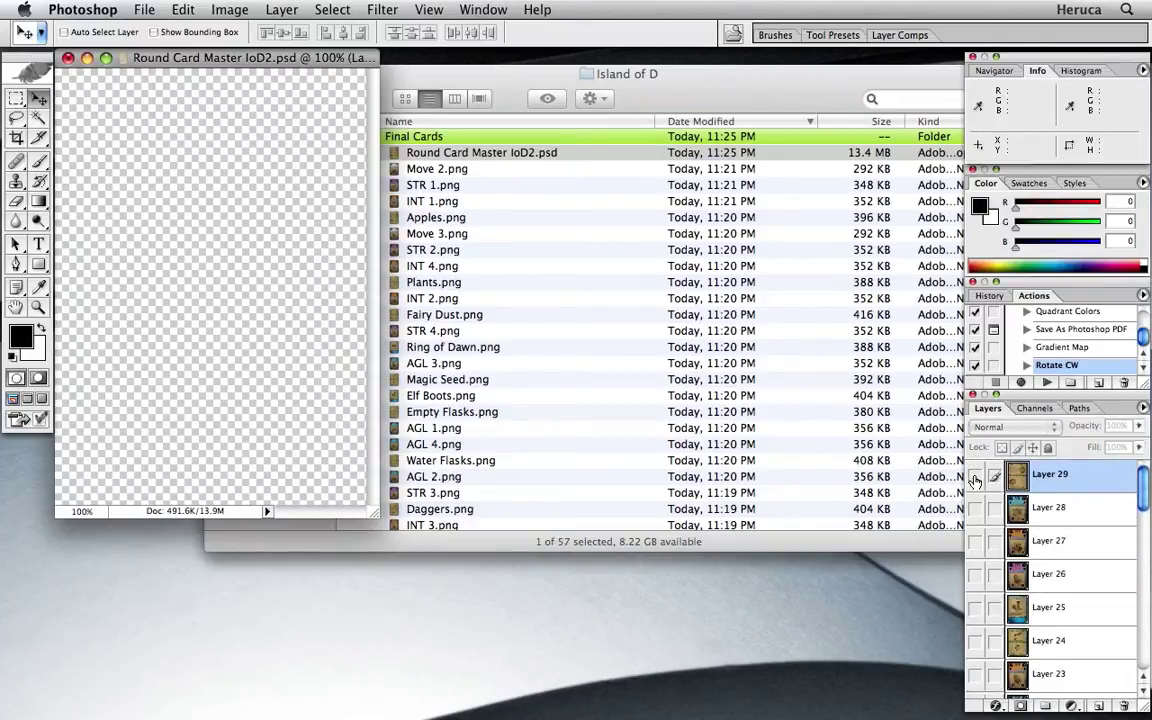
left_click(975, 479)
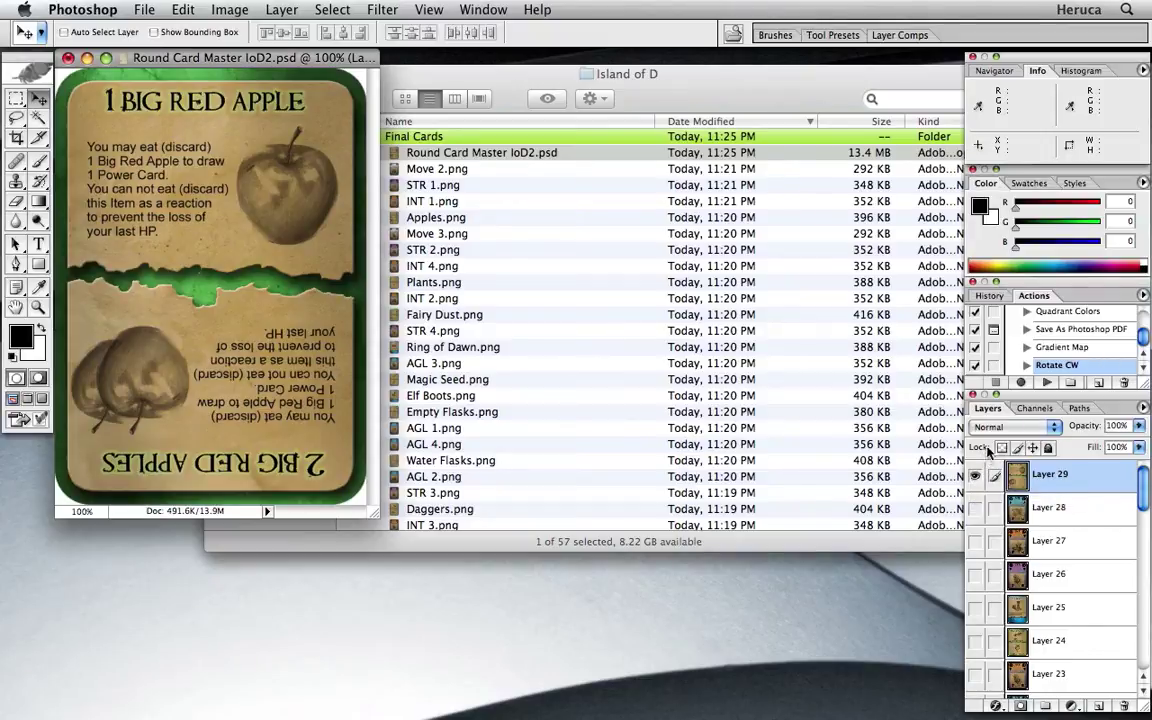
left_click(1099, 385)
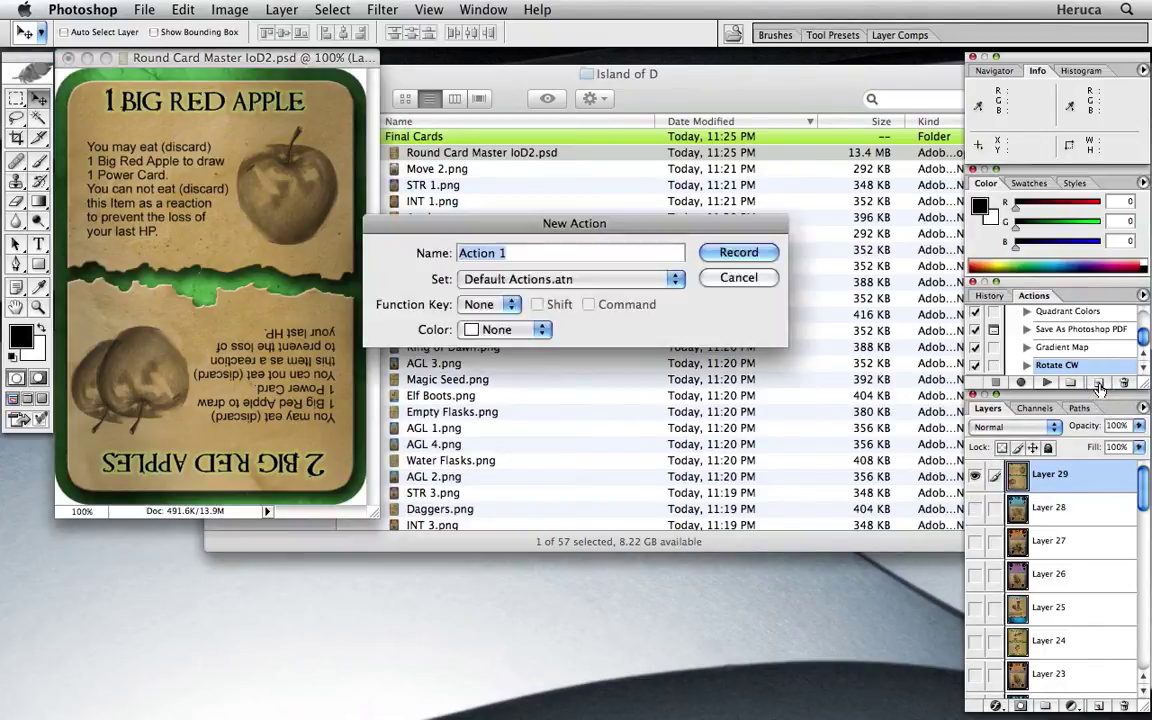
type("Rounded Corners")
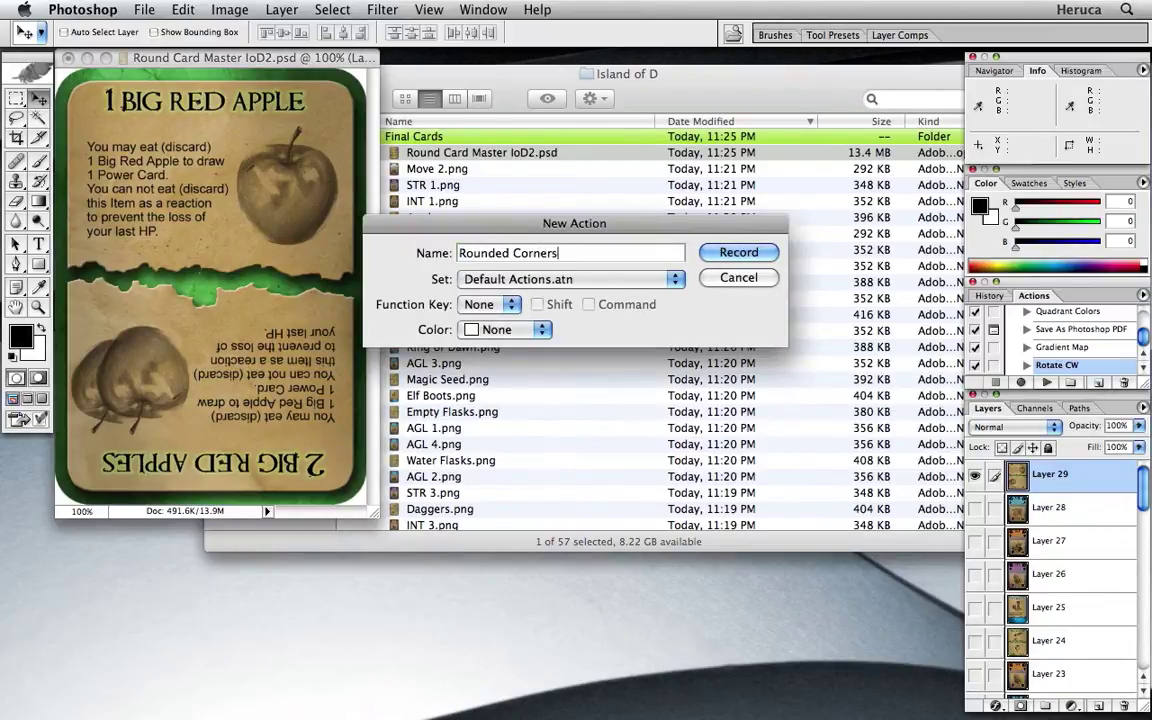
left_click(762, 250)
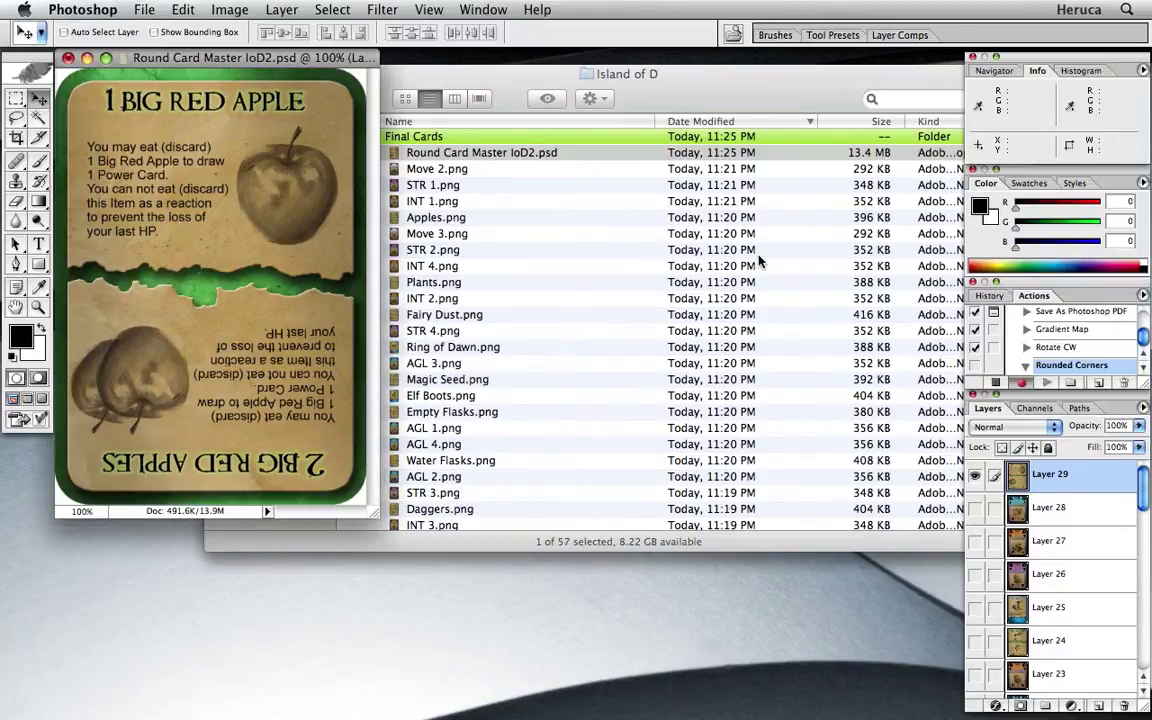
- Load the Rounded Corners channel selection, delete the corners to transparency, and deselect
left_click(333, 9)
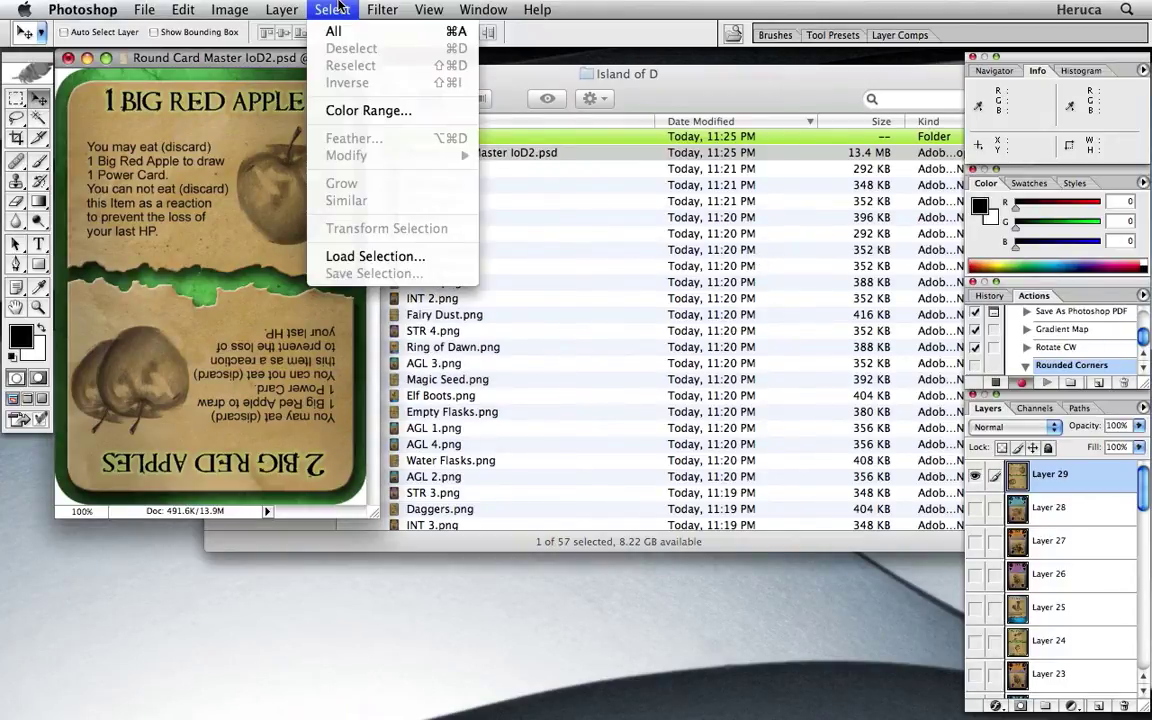
left_click(360, 256)
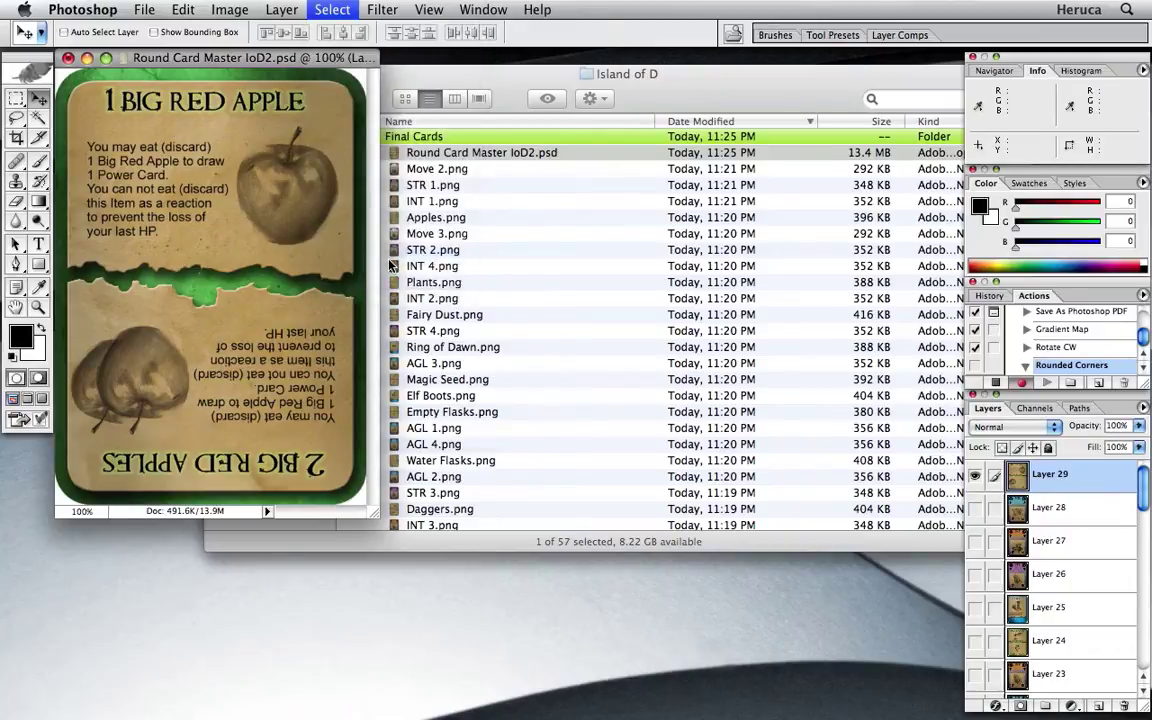
left_click(462, 259)
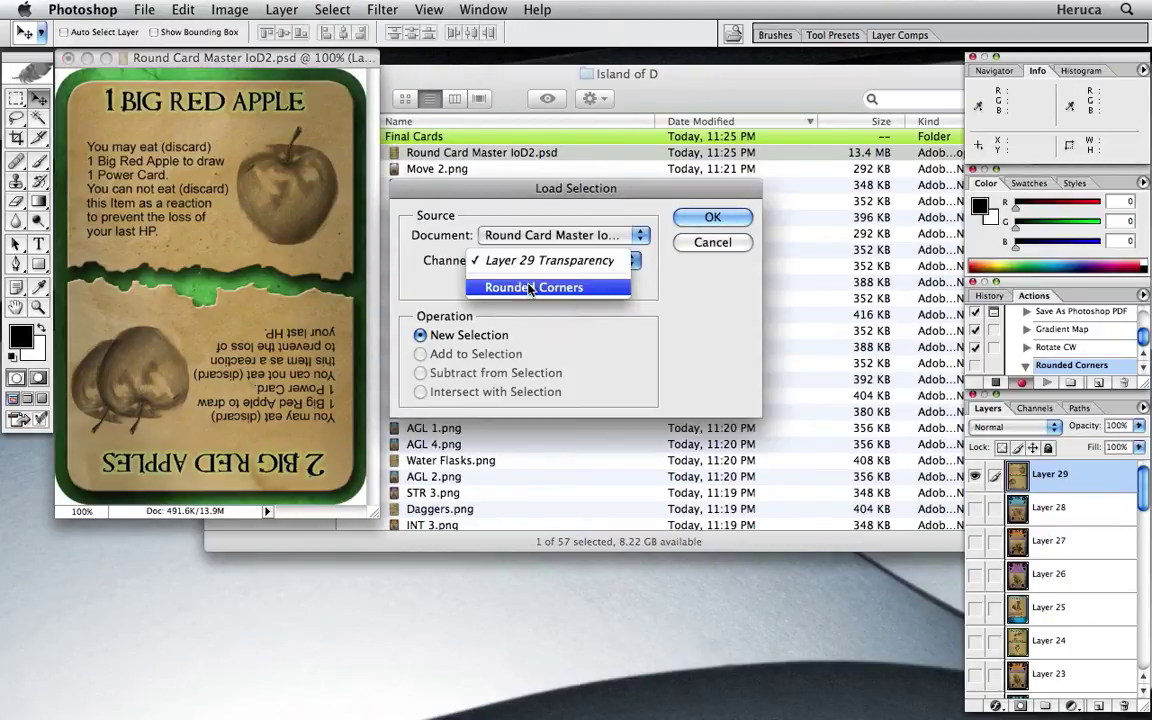
left_click(530, 287)
left_click(688, 222)
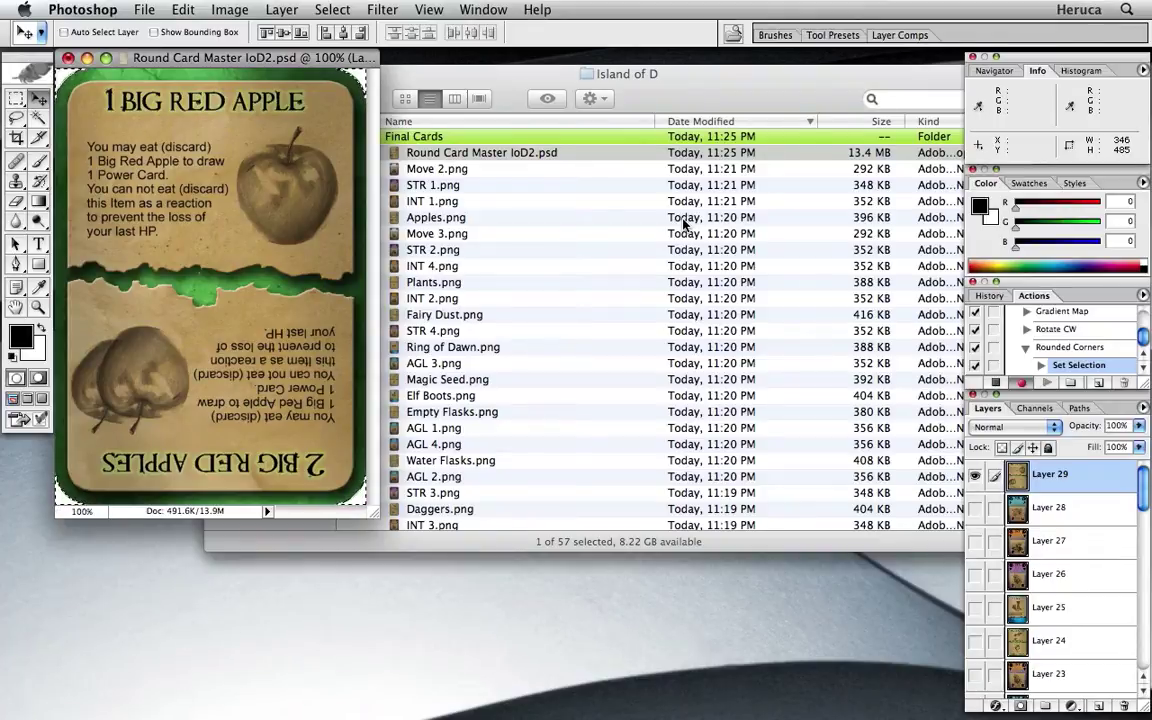
key("Delete")
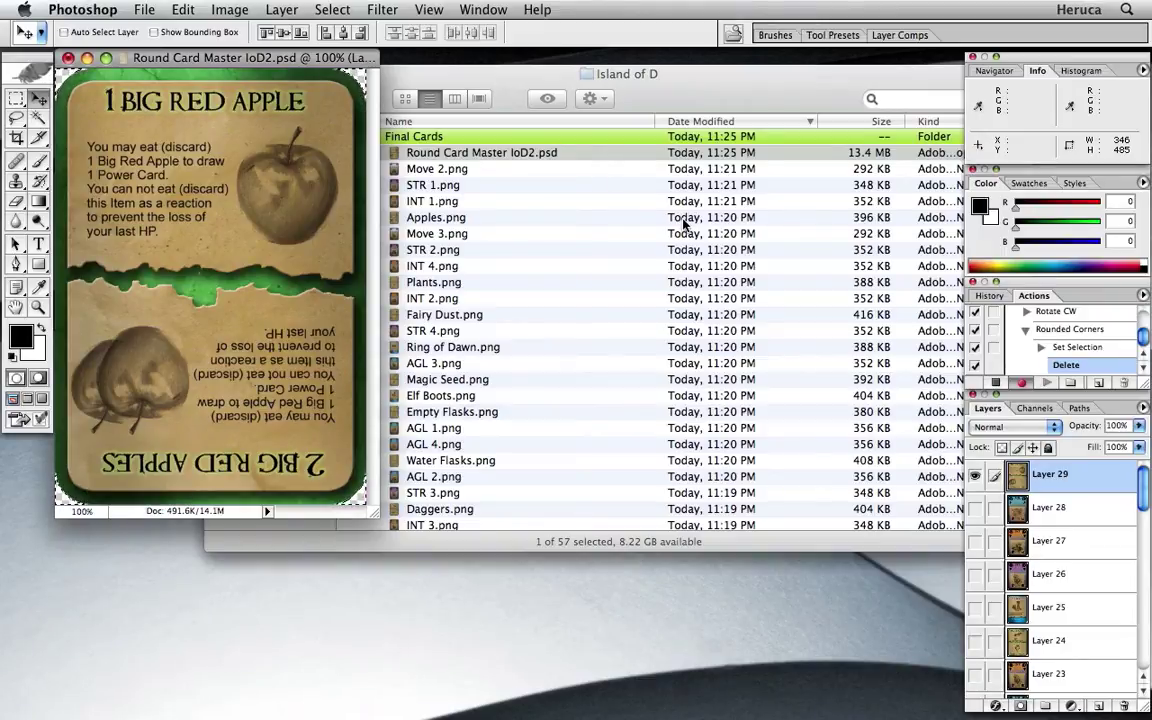
key("super+d")
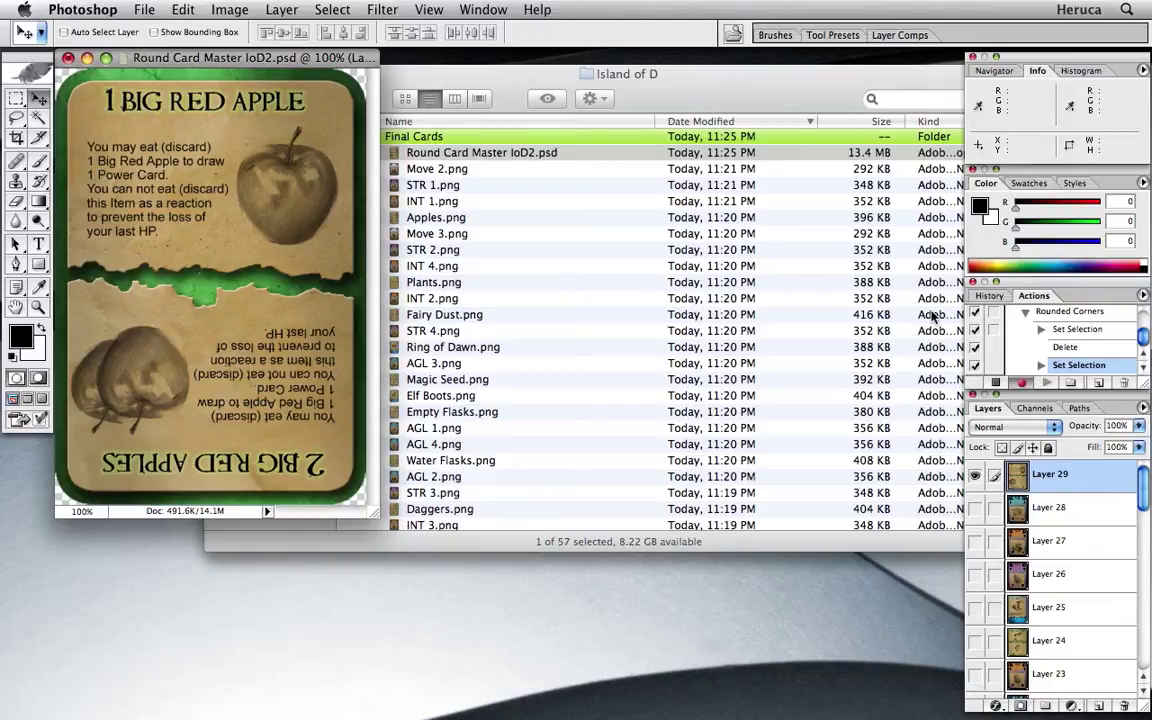
- Stop recording and select the Rounded Corners action in the Actions panel
left_click(995, 383)
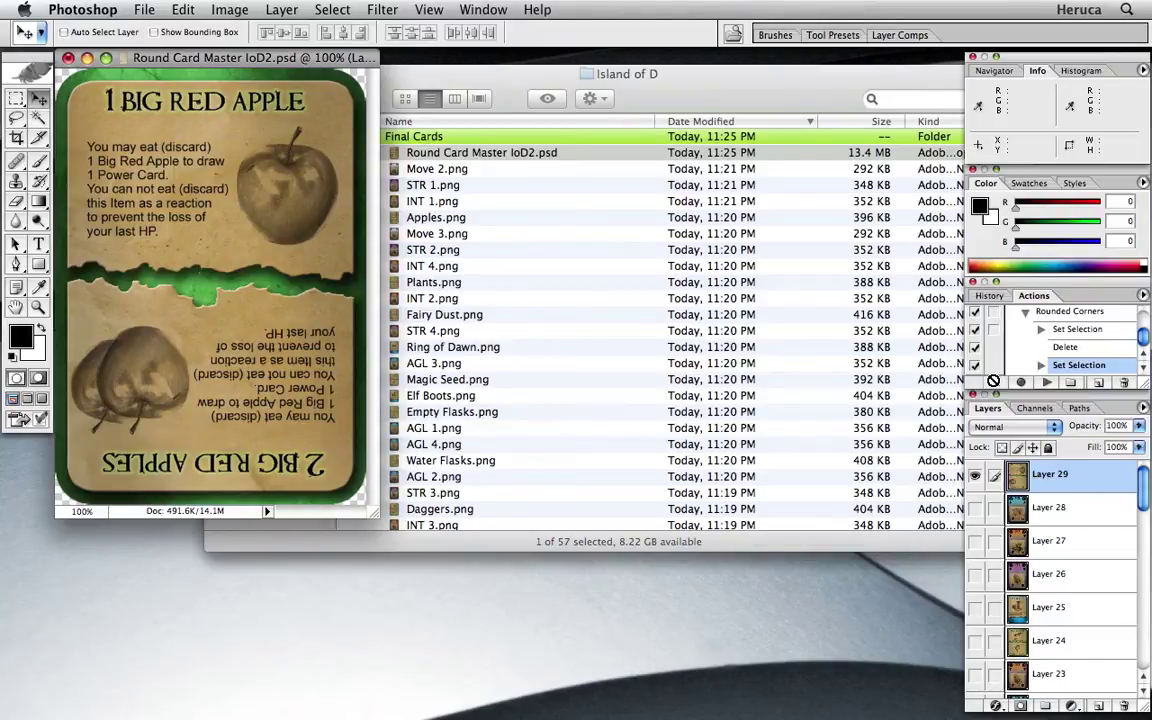
scroll(1037, 331, "up", 3)
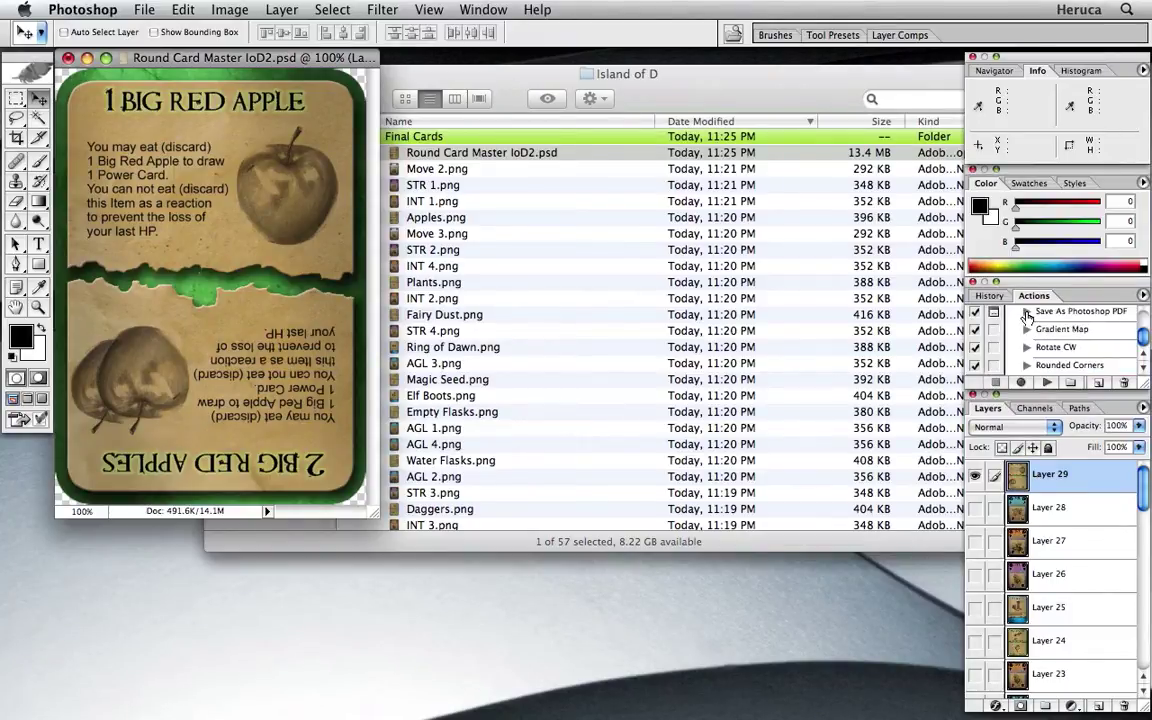
left_click(1051, 367)
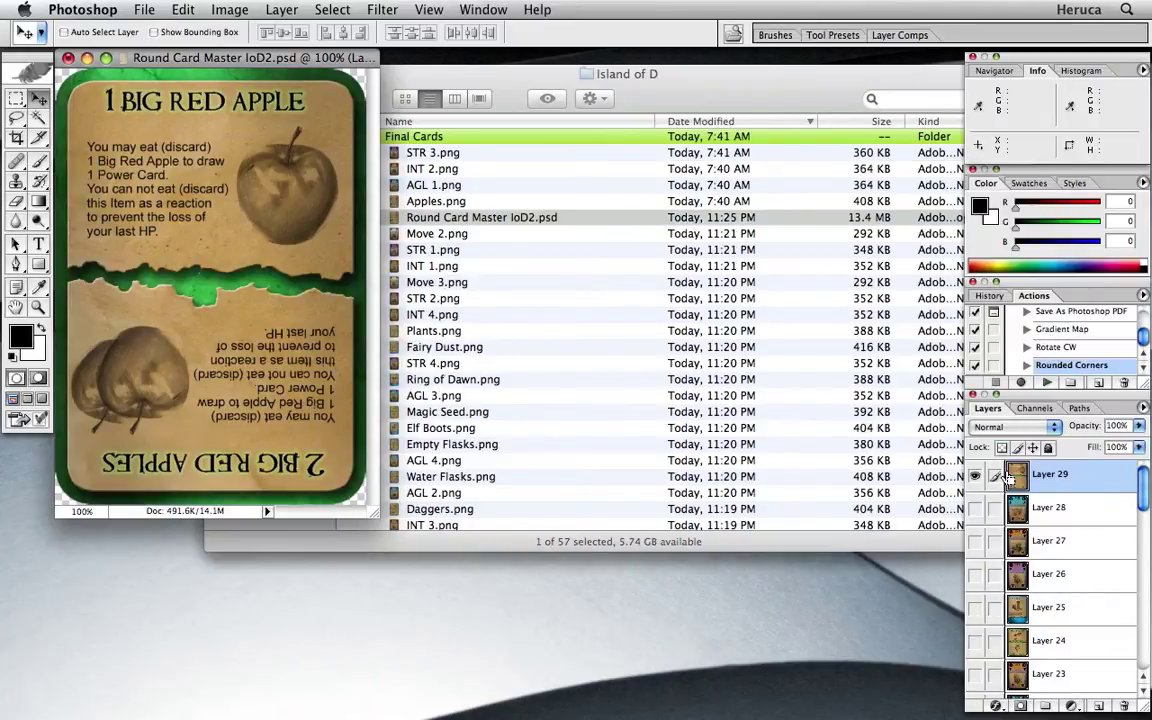
- Save the apple card as PNG replacing Apples.png, then hide Layer 29
key("super+shift+s")
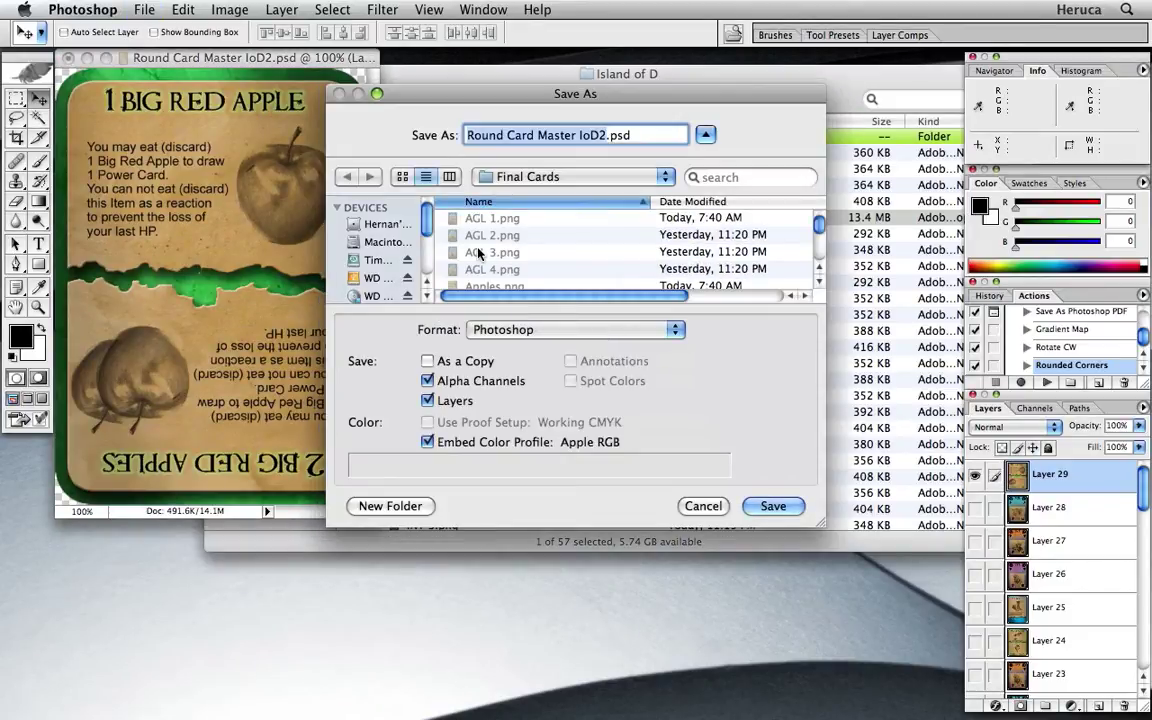
scroll(478, 254, "down", 1)
left_click(480, 262)
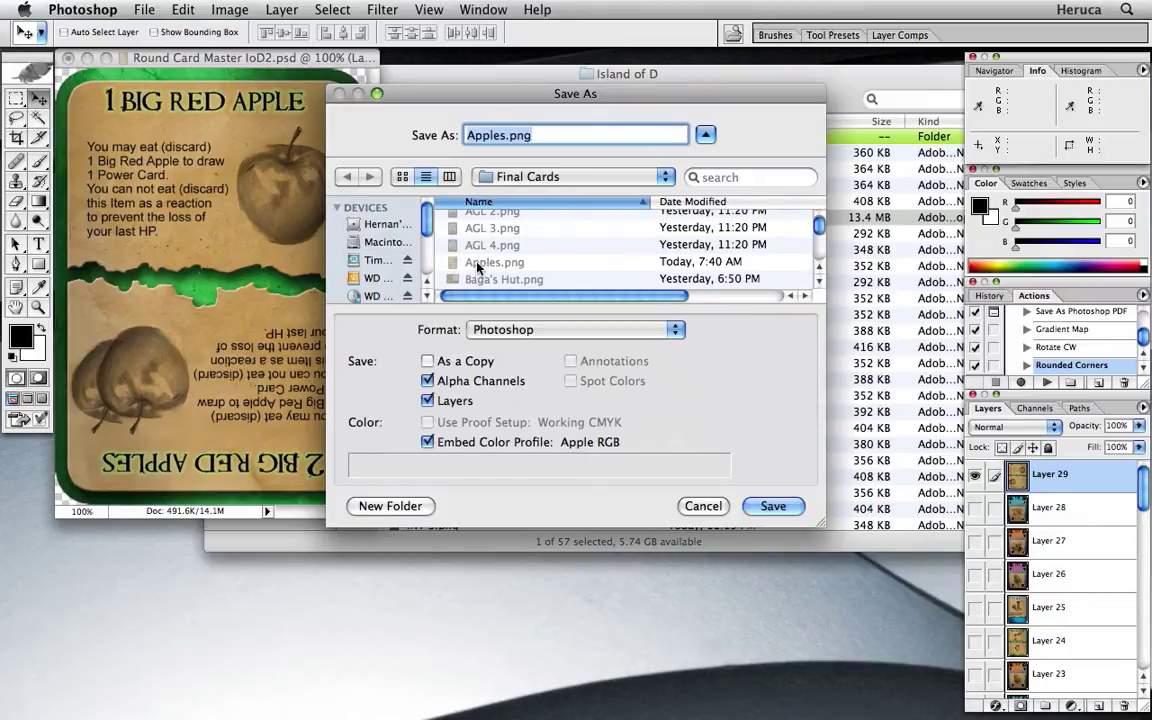
left_click(494, 341)
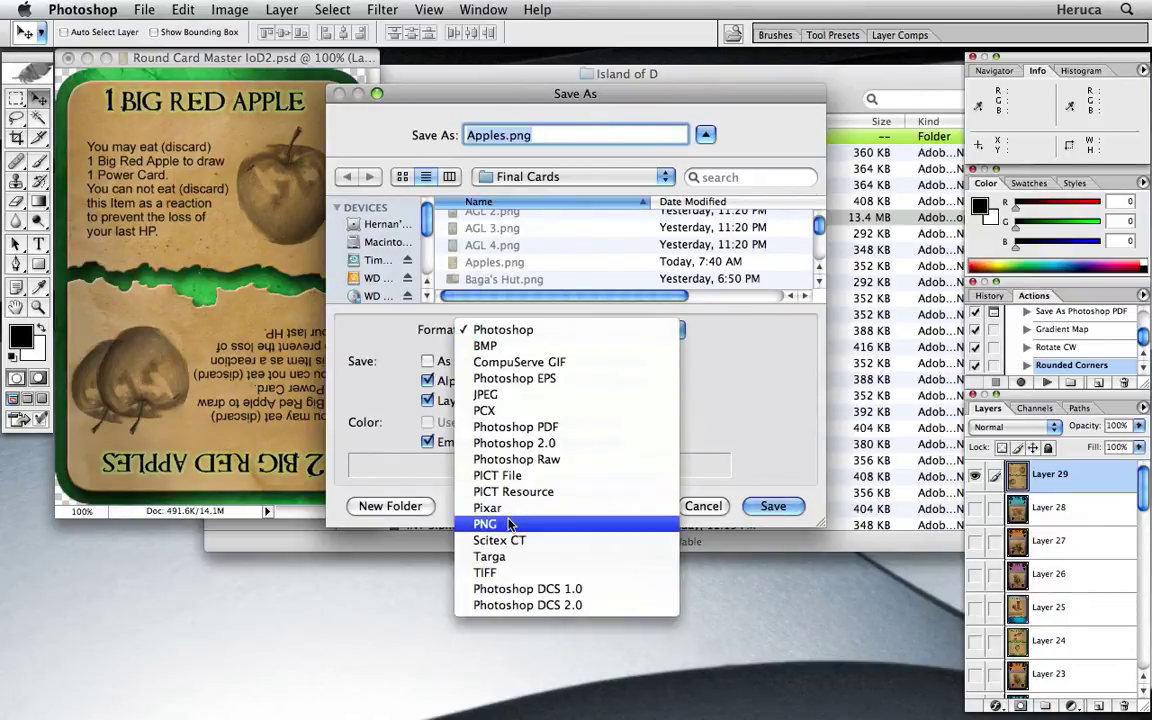
left_click(547, 522)
left_click(772, 506)
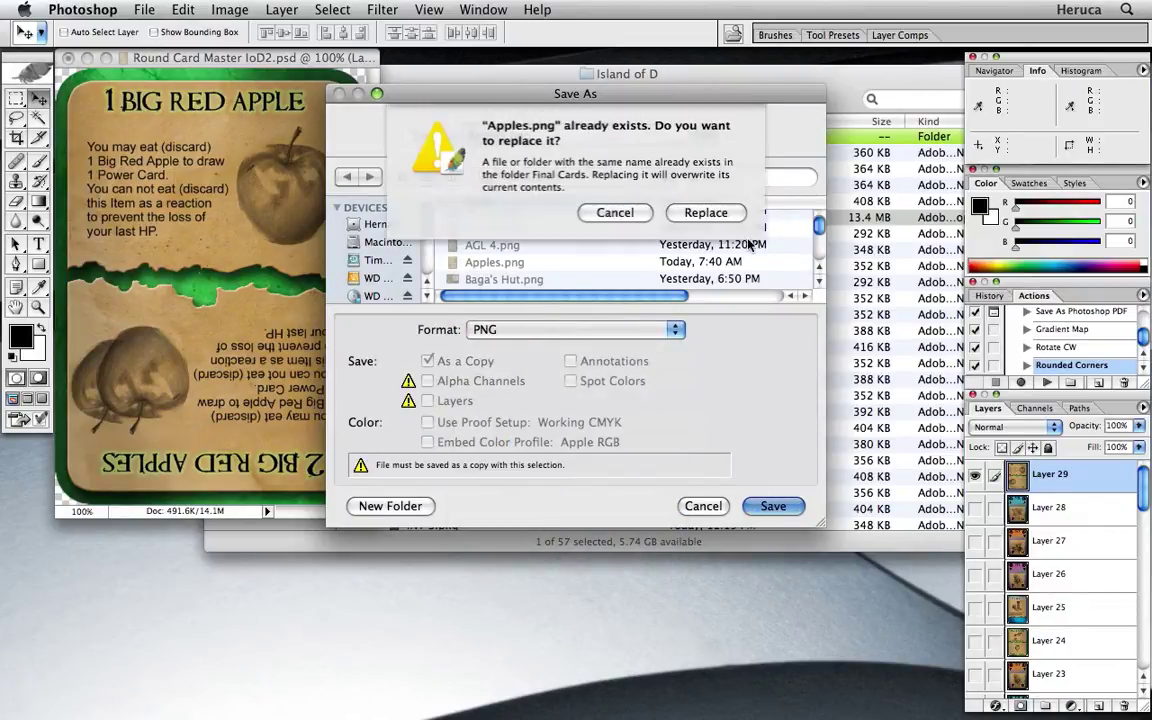
left_click(707, 212)
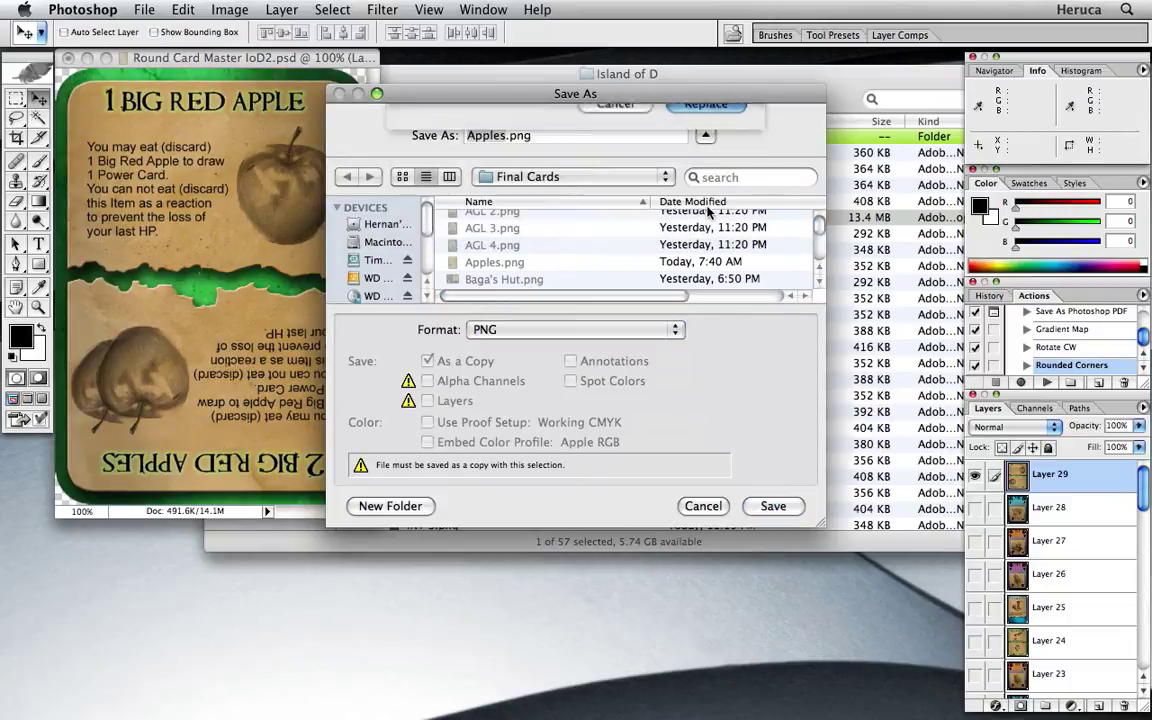
key("Return")
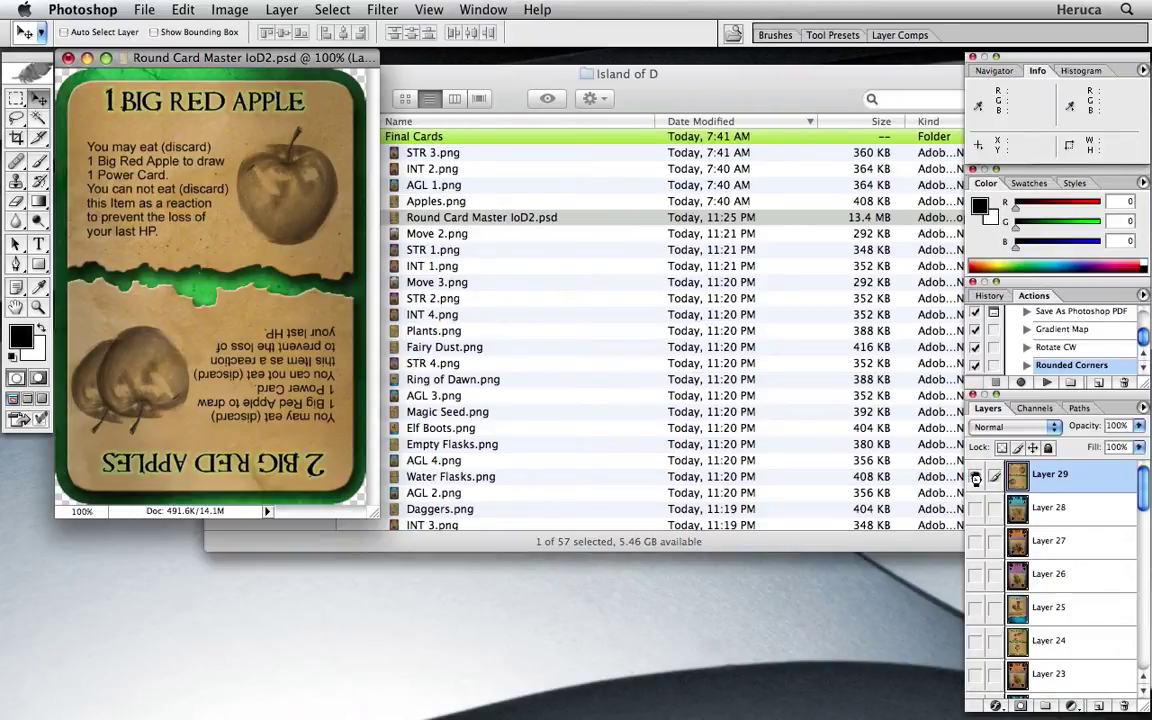
left_click(976, 477)
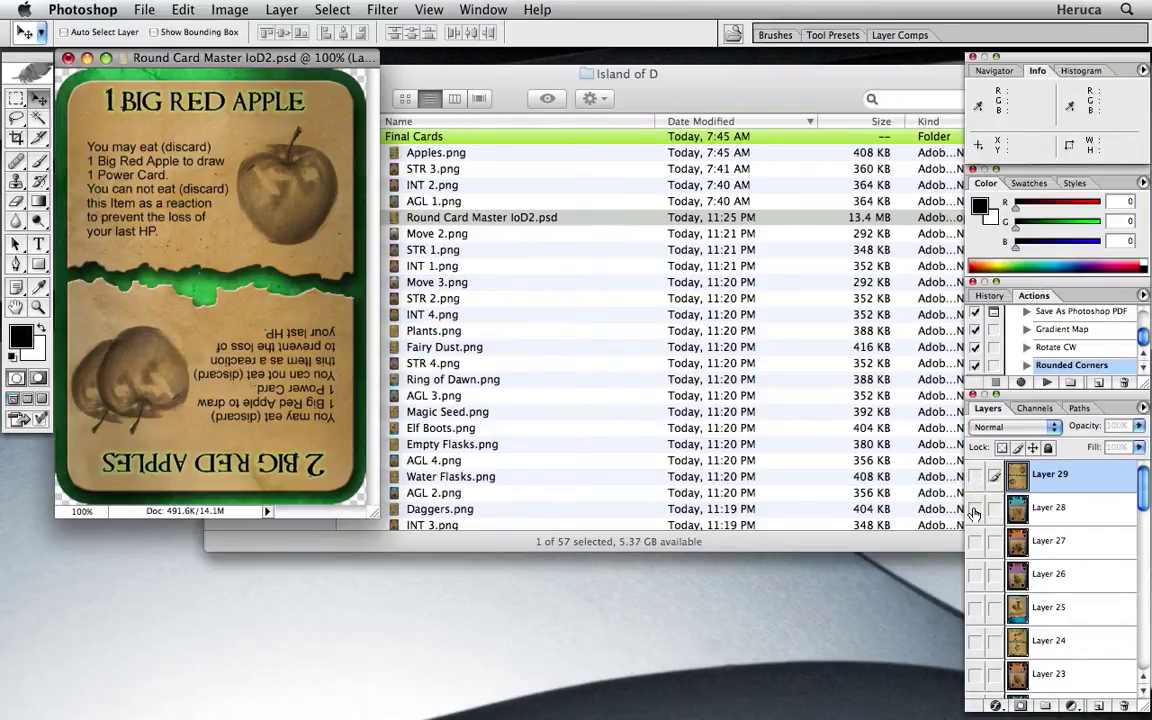
- Show and select Layer 28's blue AGL card and play the Rounded Corners action on it
left_click(975, 510)
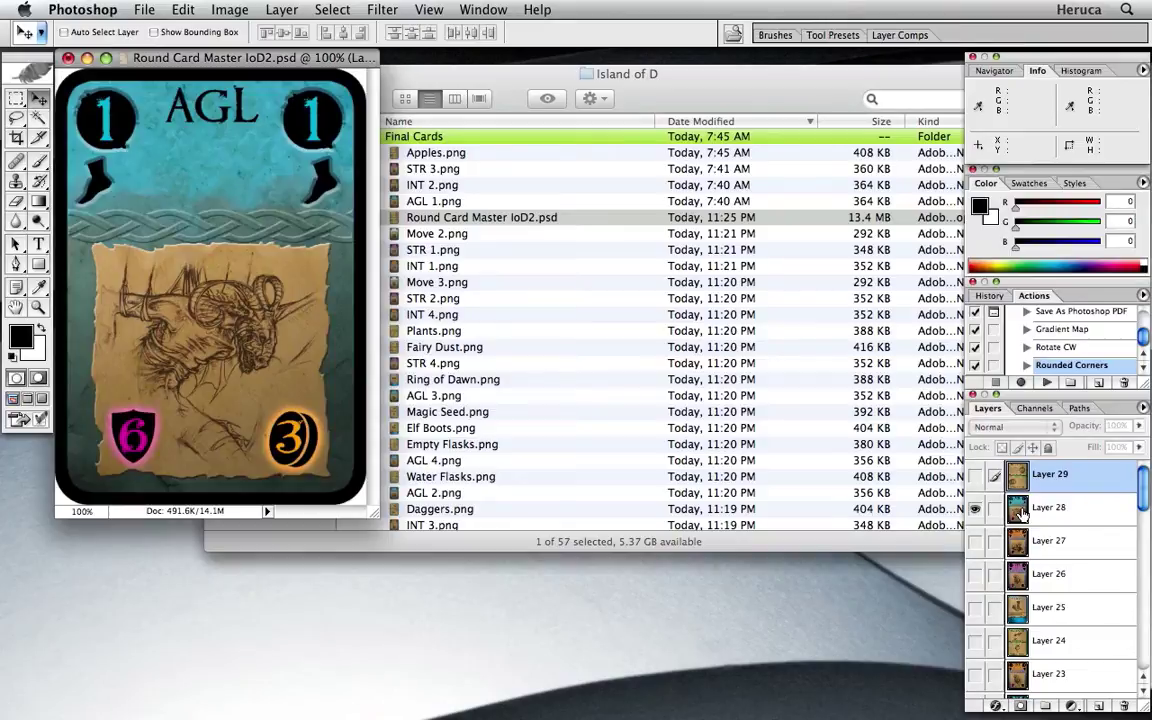
left_click(1021, 512)
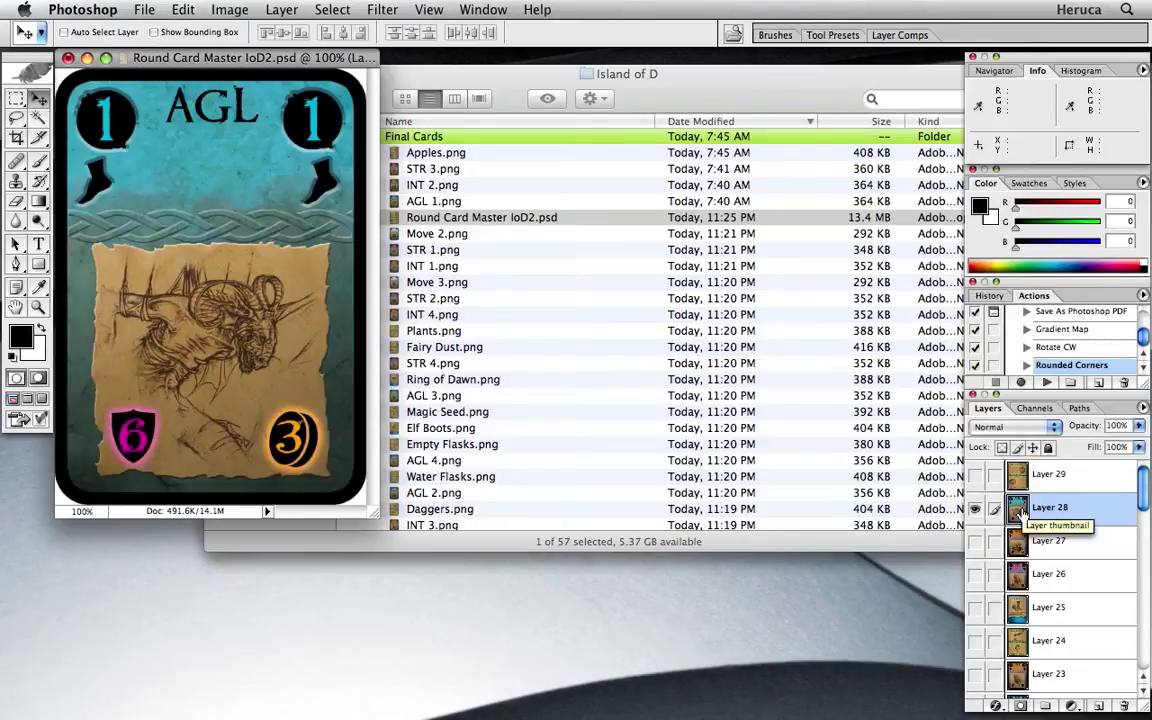
left_click(1047, 384)
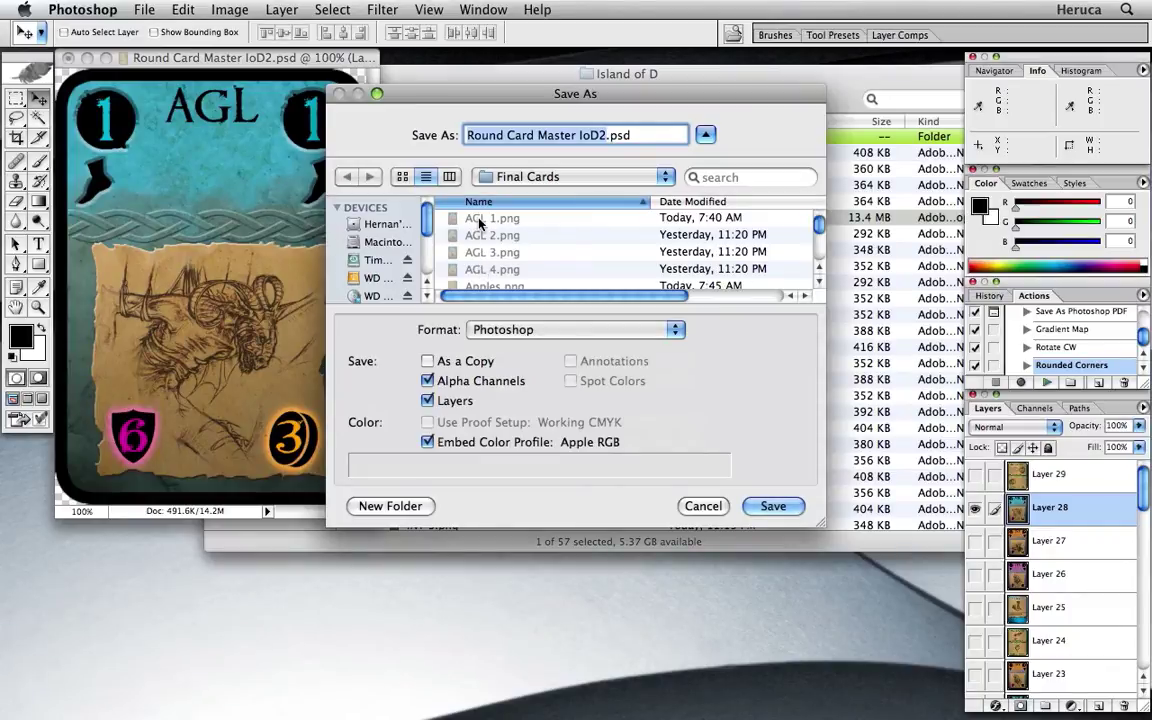
- Save the card as PNG, replacing AGL 1.png
left_click(514, 329)
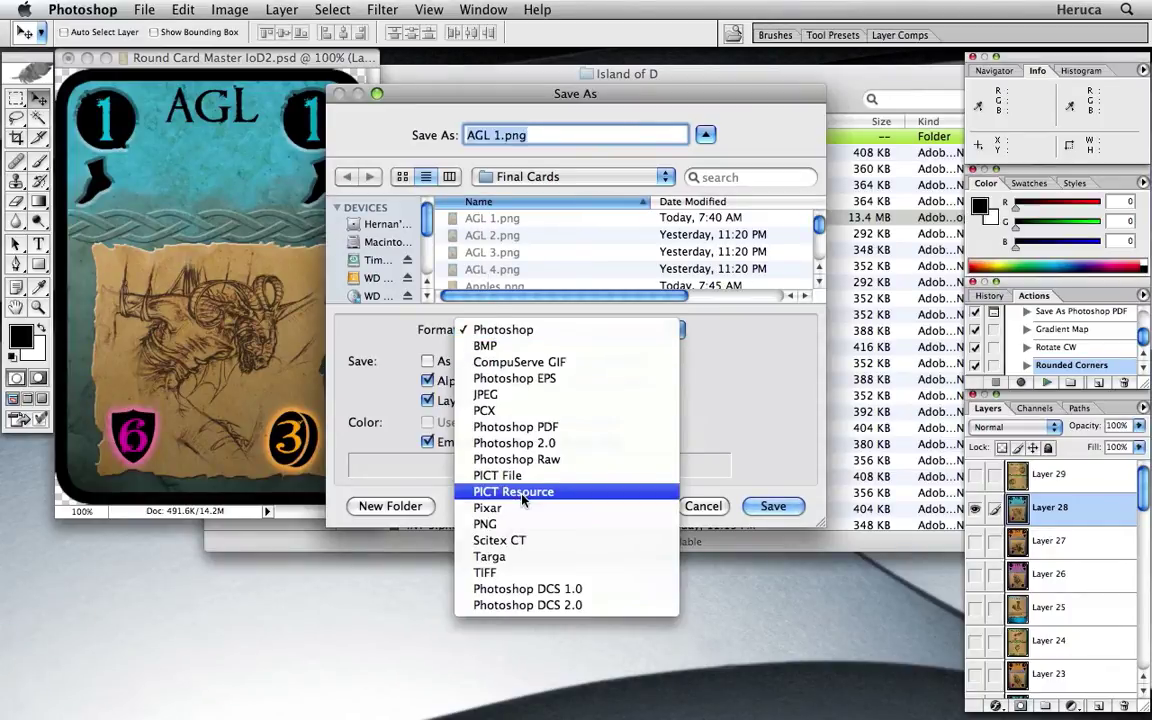
left_click(528, 524)
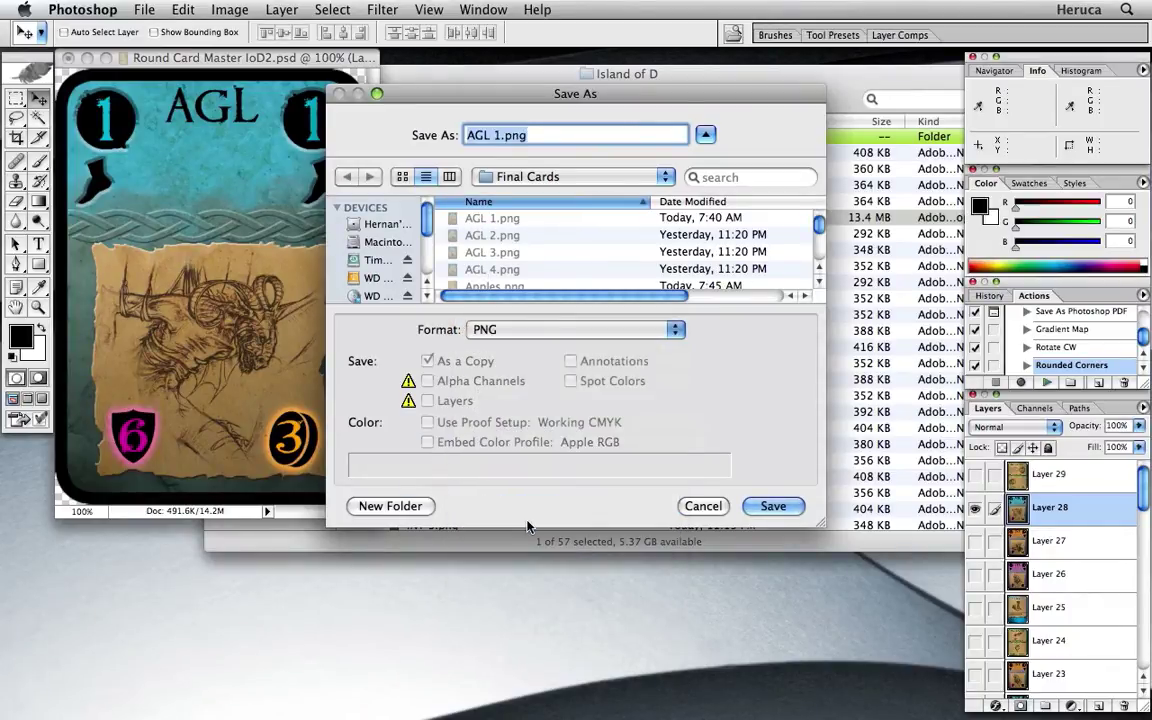
key("Return")
left_click(706, 212)
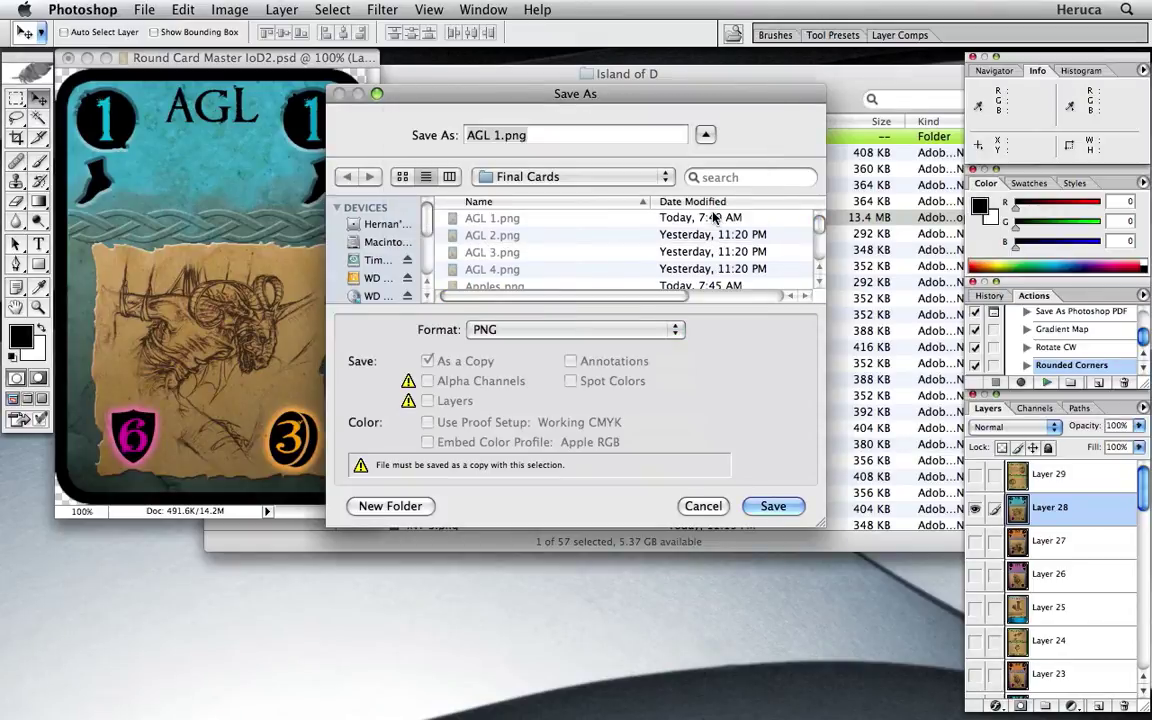
key("Return")
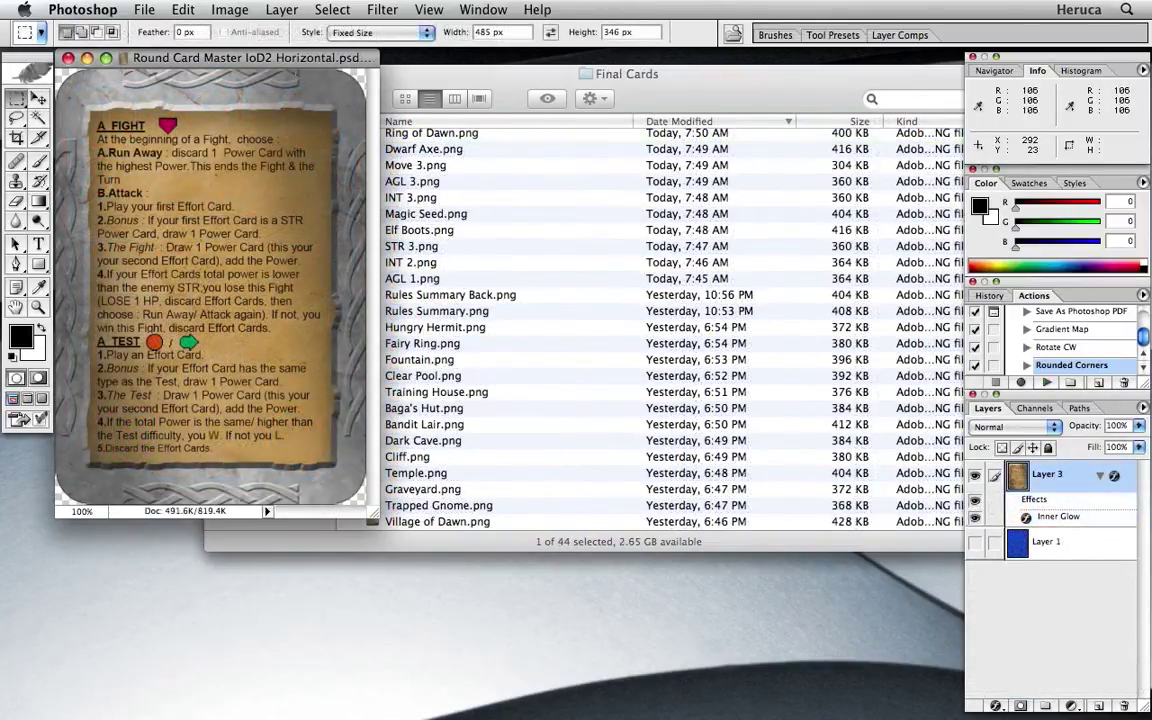
- Quick Look the Rules Summary, Hungry Hermit, Fountain and Clear Pool cards, then switch back to Photoshop
left_click(403, 80)
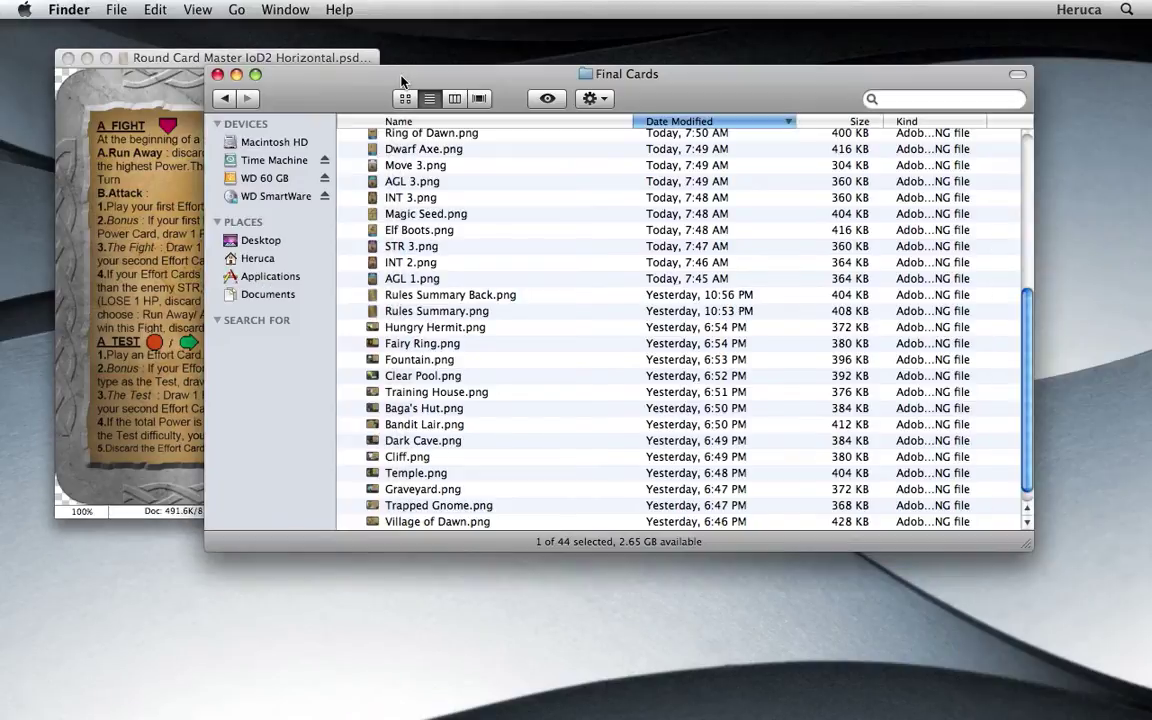
left_click(371, 313)
key("space")
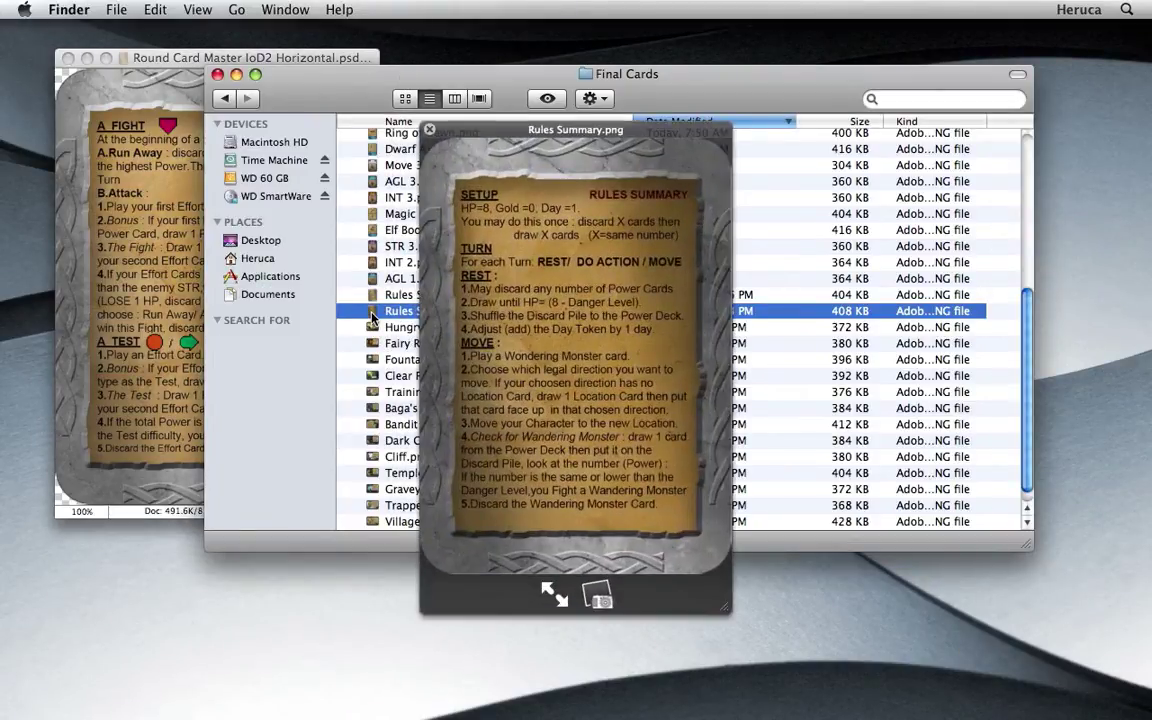
key("Down")
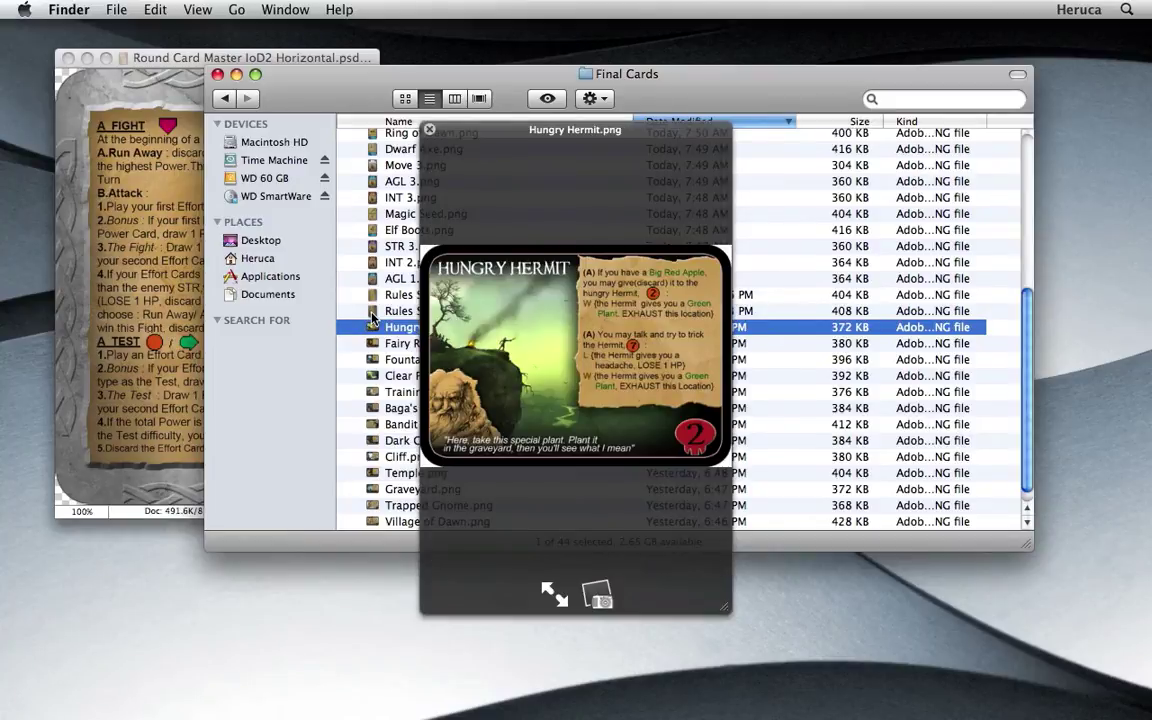
key("Down")
key("Down")
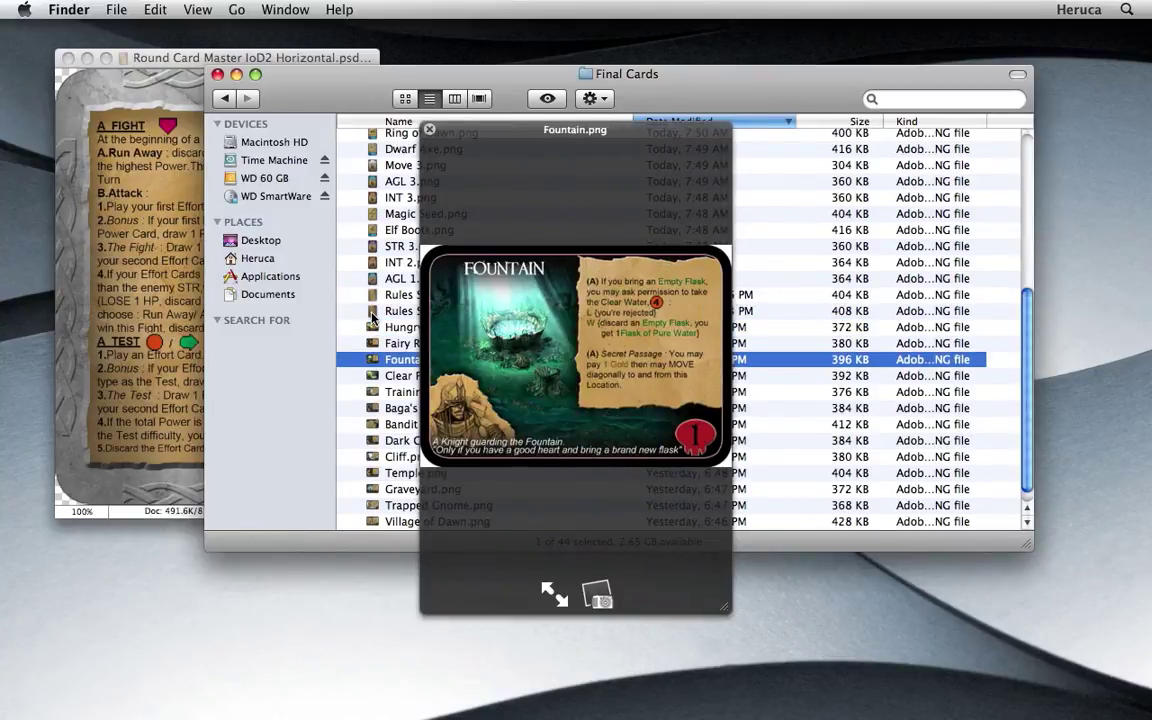
key("Down")
key("space")
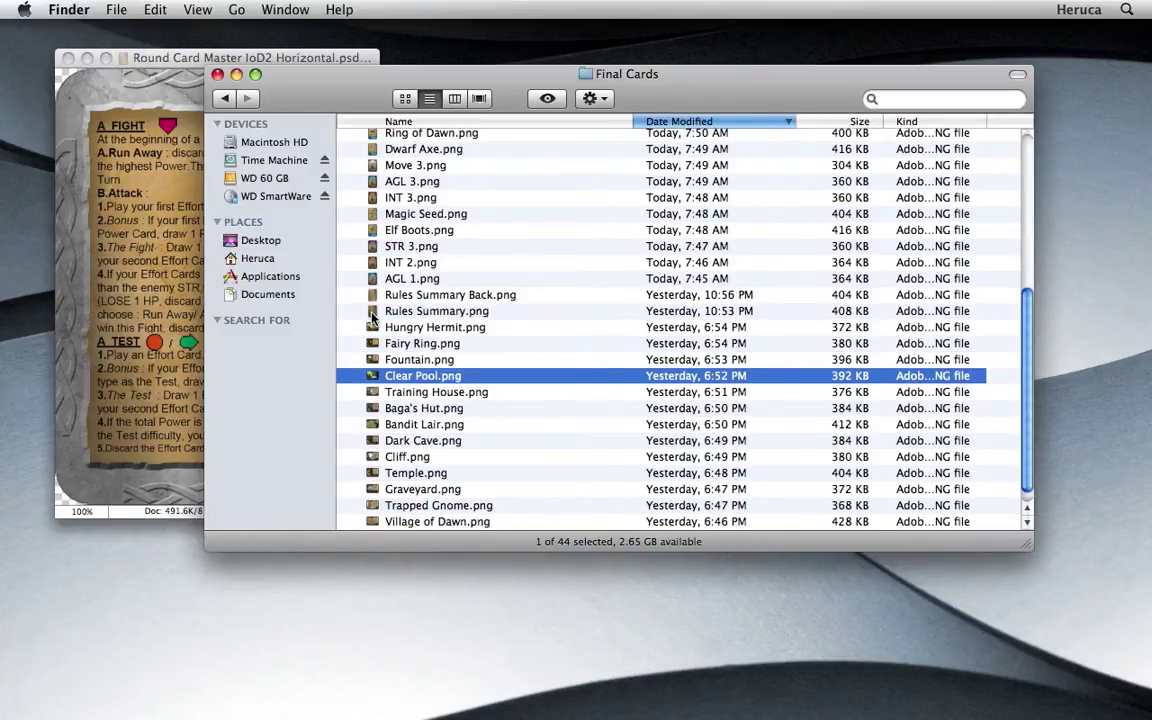
key("super+Tab")
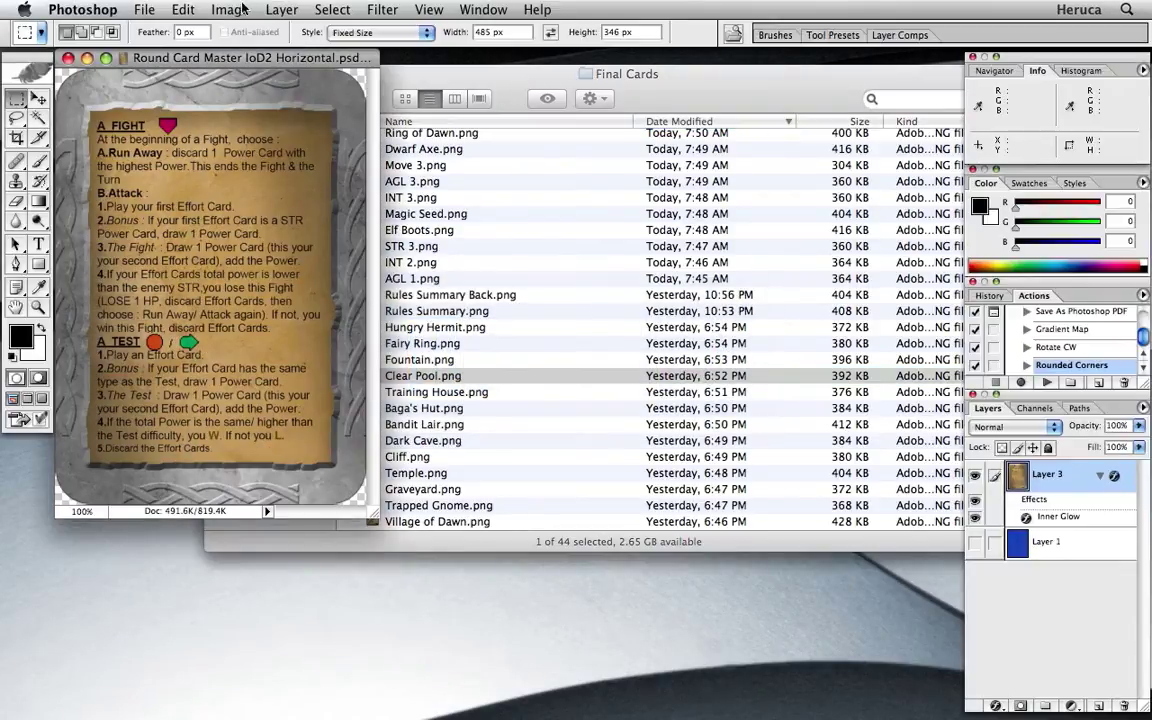
- Rotate the card 90° counter-clockwise into landscape
left_click(236, 9)
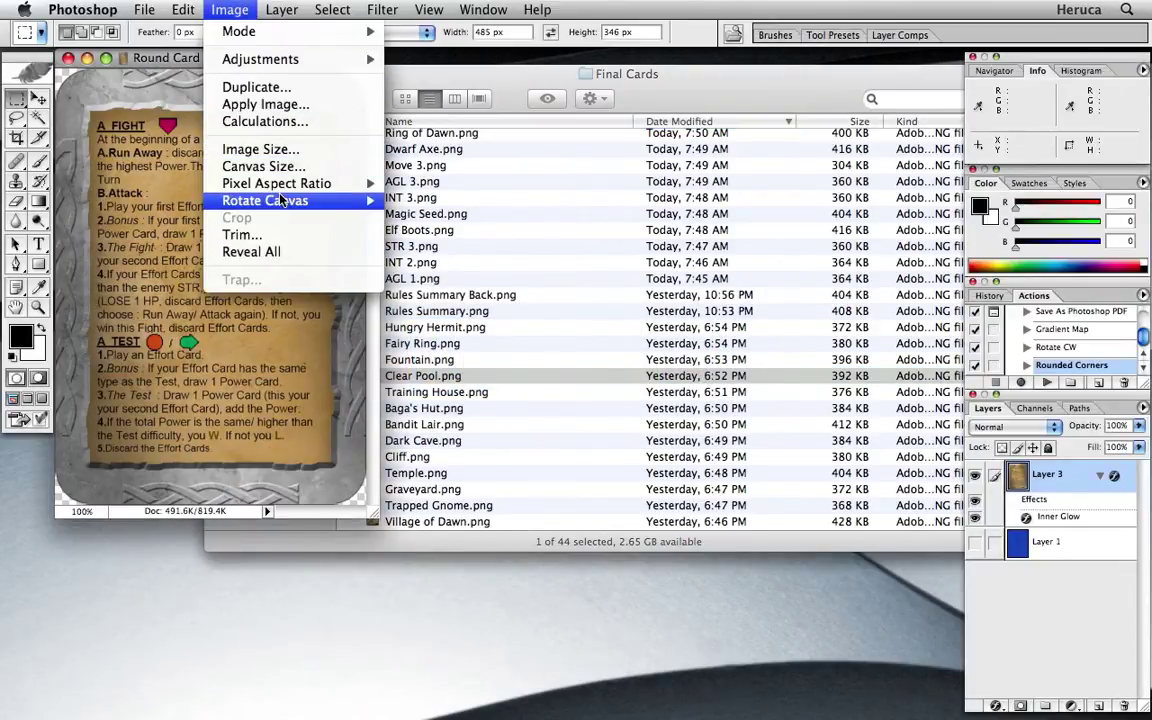
mouse_move(281, 200)
left_click(429, 234)
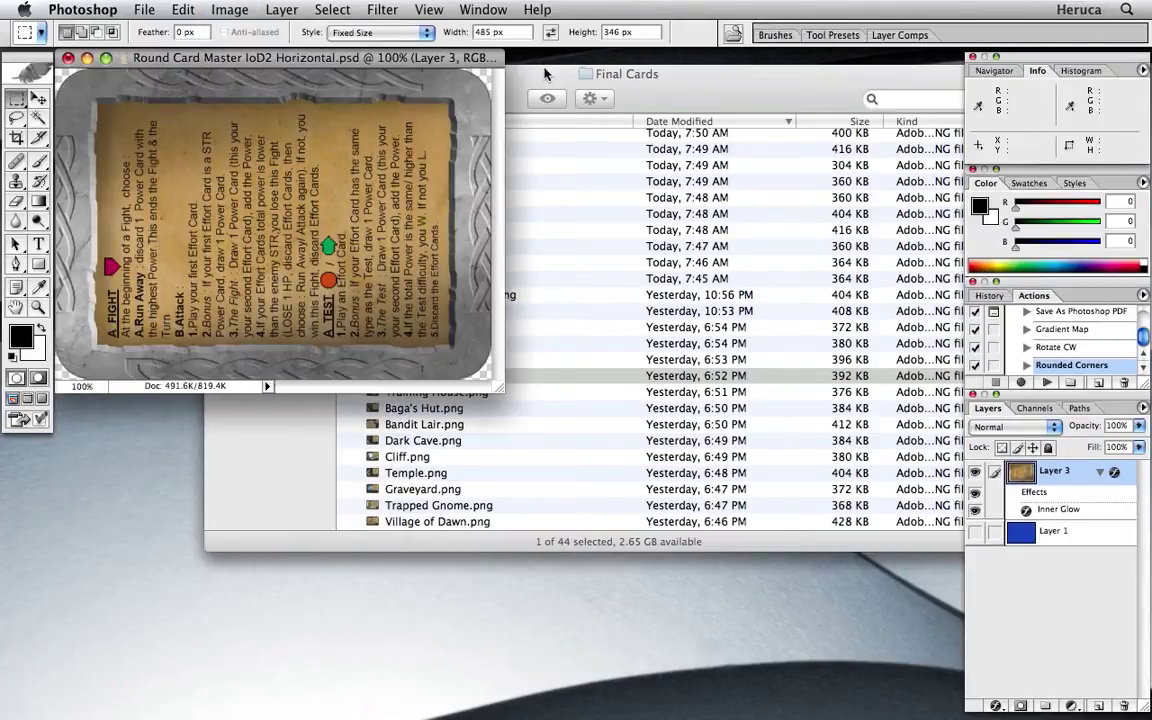
- Open the 14 cards from Hungry Hermit.png to Power Card, Back.png in Photoshop
left_click(544, 75)
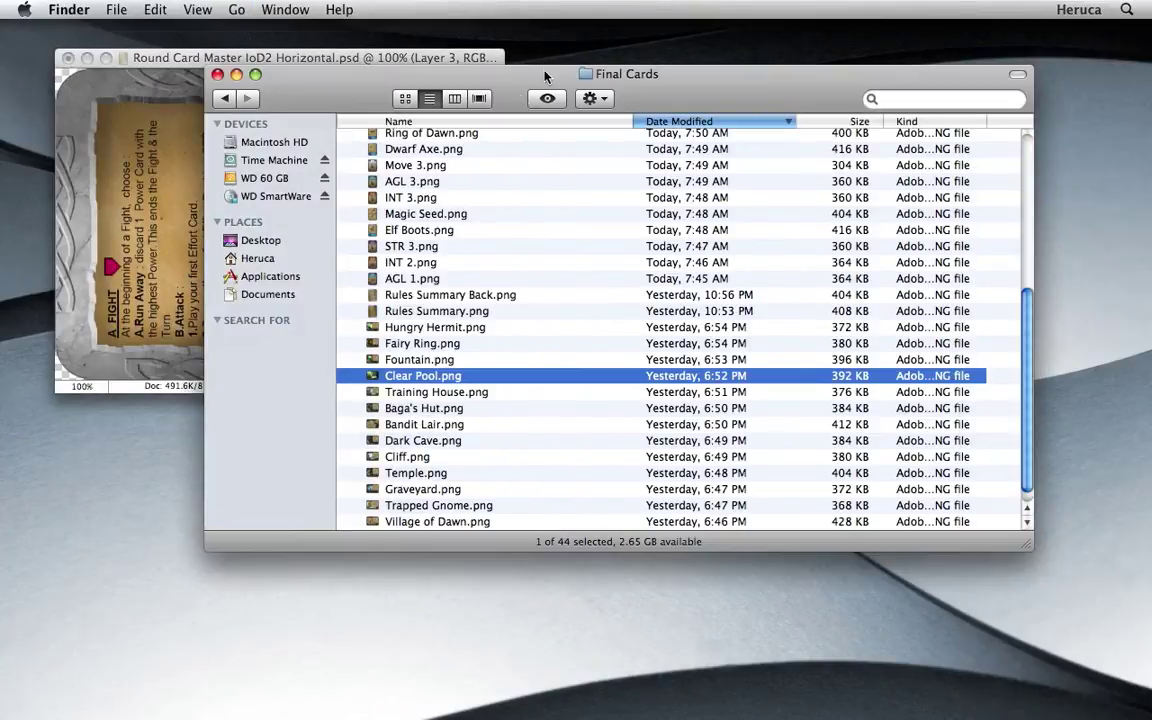
left_click(372, 328)
scroll(372, 330, "down", 1)
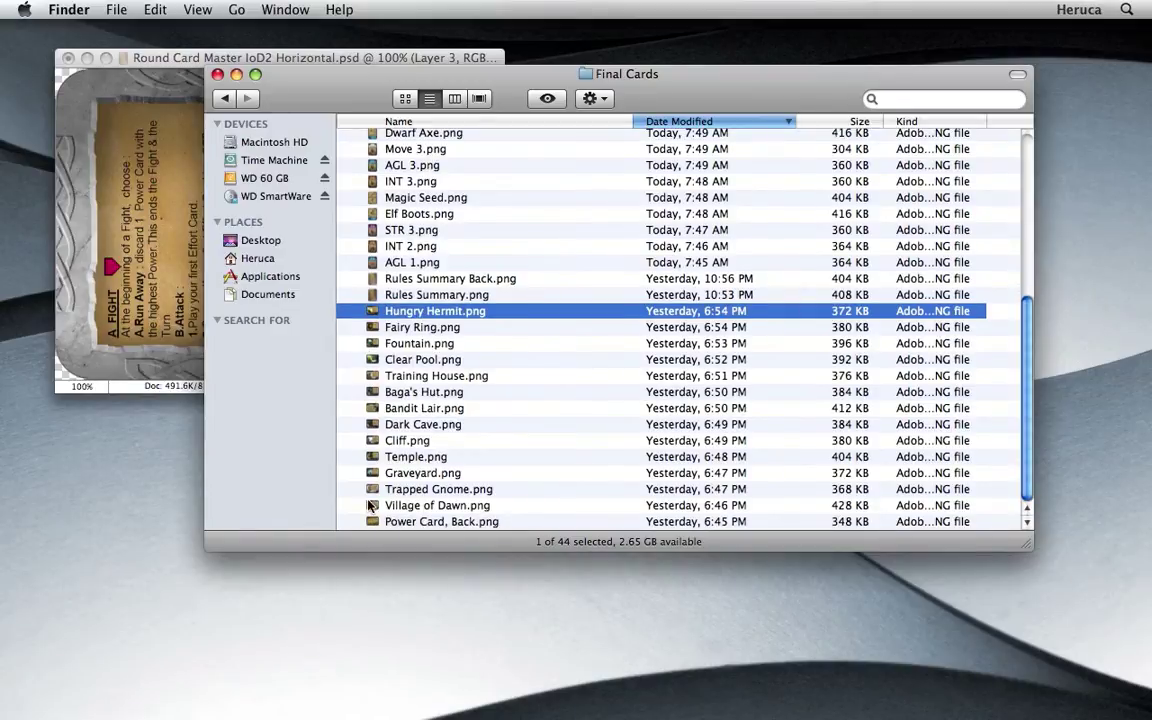
left_click(372, 522, "shift")
double_click(372, 522)
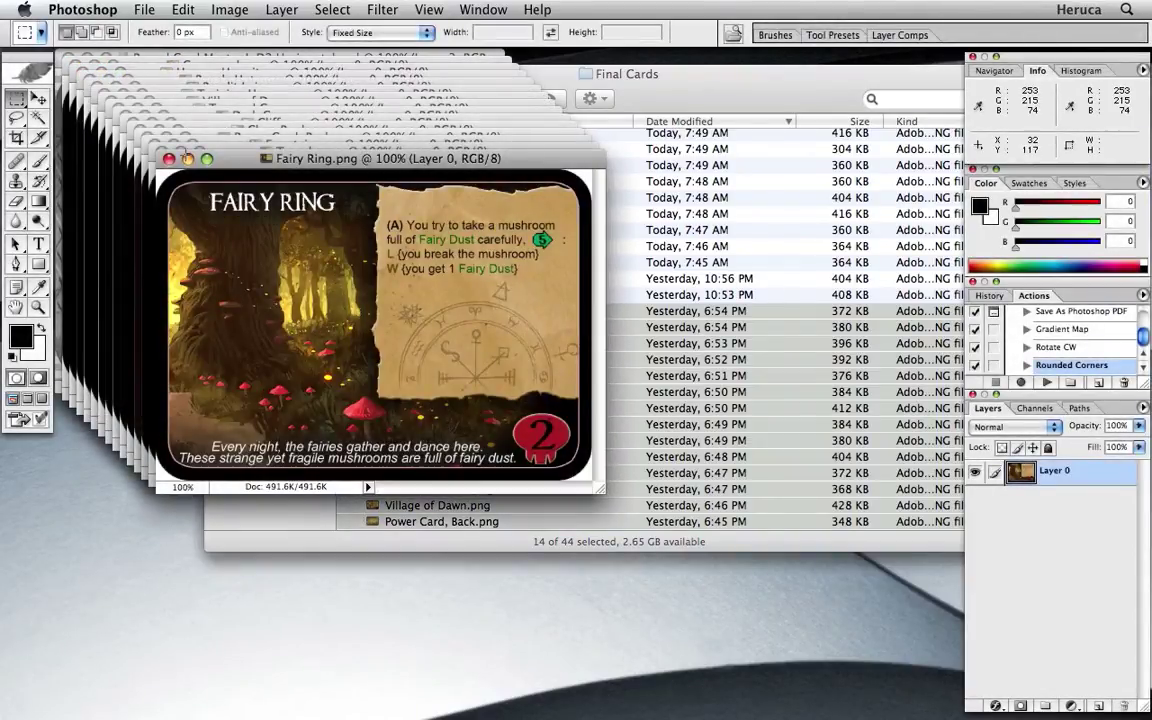
- Paste the Fairy Ring card into the horizontal master and hide Layer 3, the rules sheet
left_click_drag(182, 46, 591, 131)
left_click(308, 155)
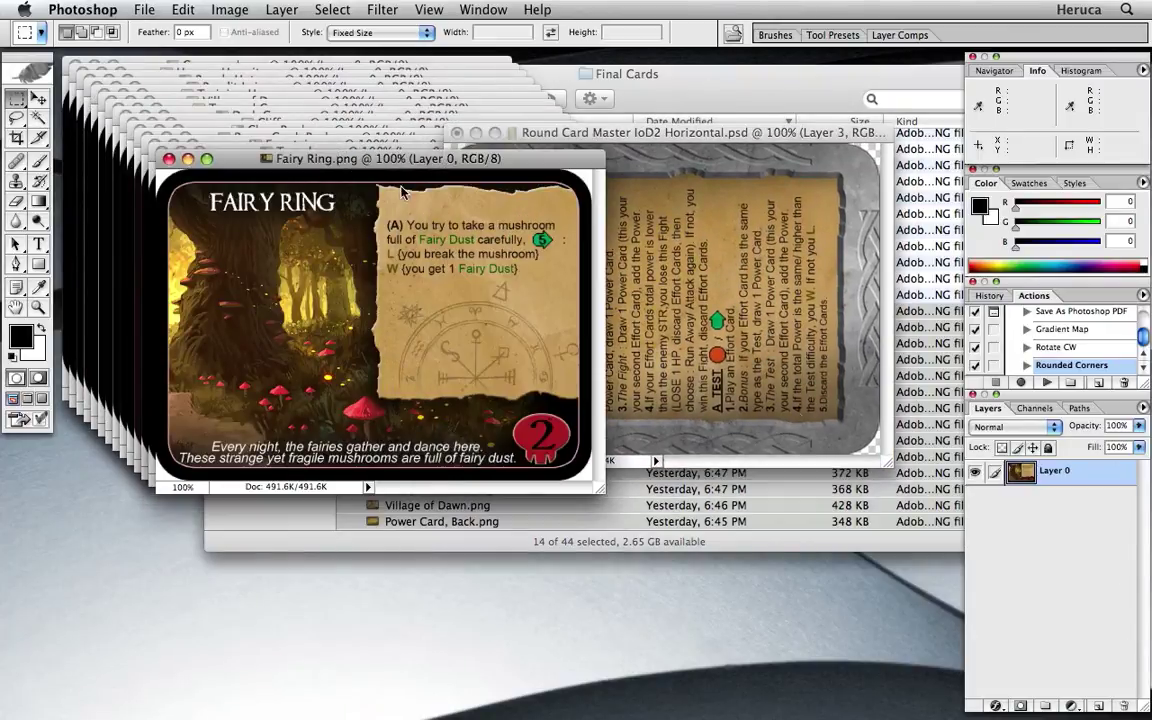
left_click(1017, 478, "ctrl")
key("ctrl+c")
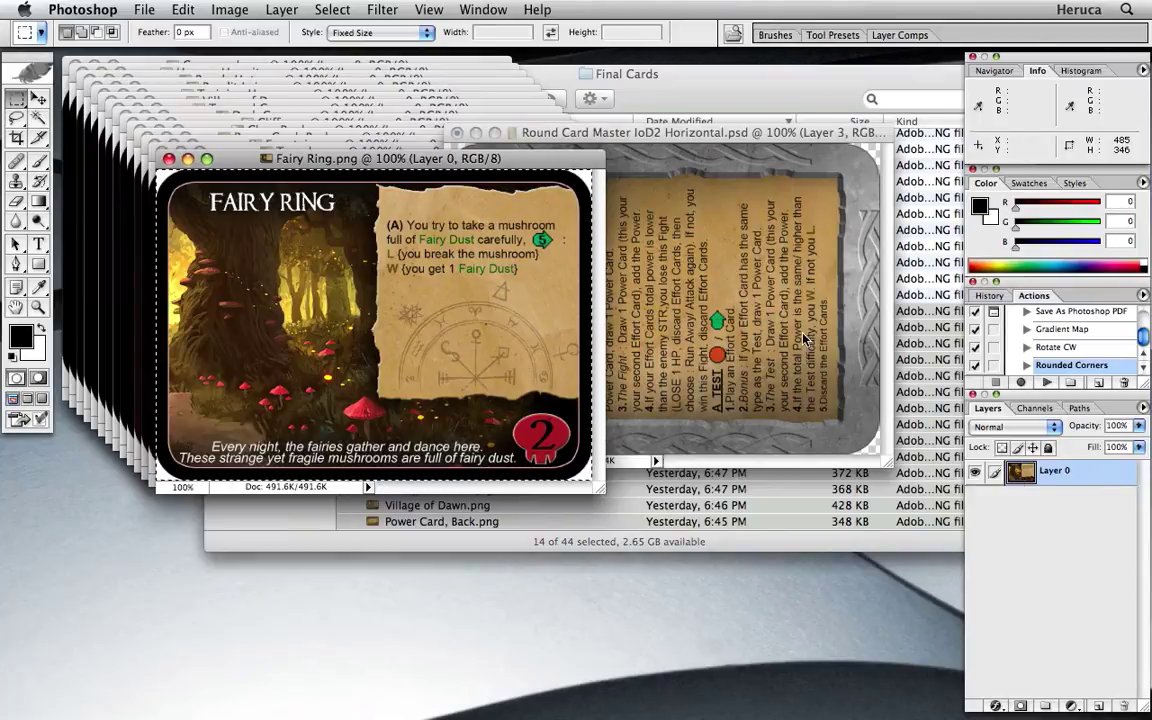
key("ctrl+w")
key("ctrl+v")
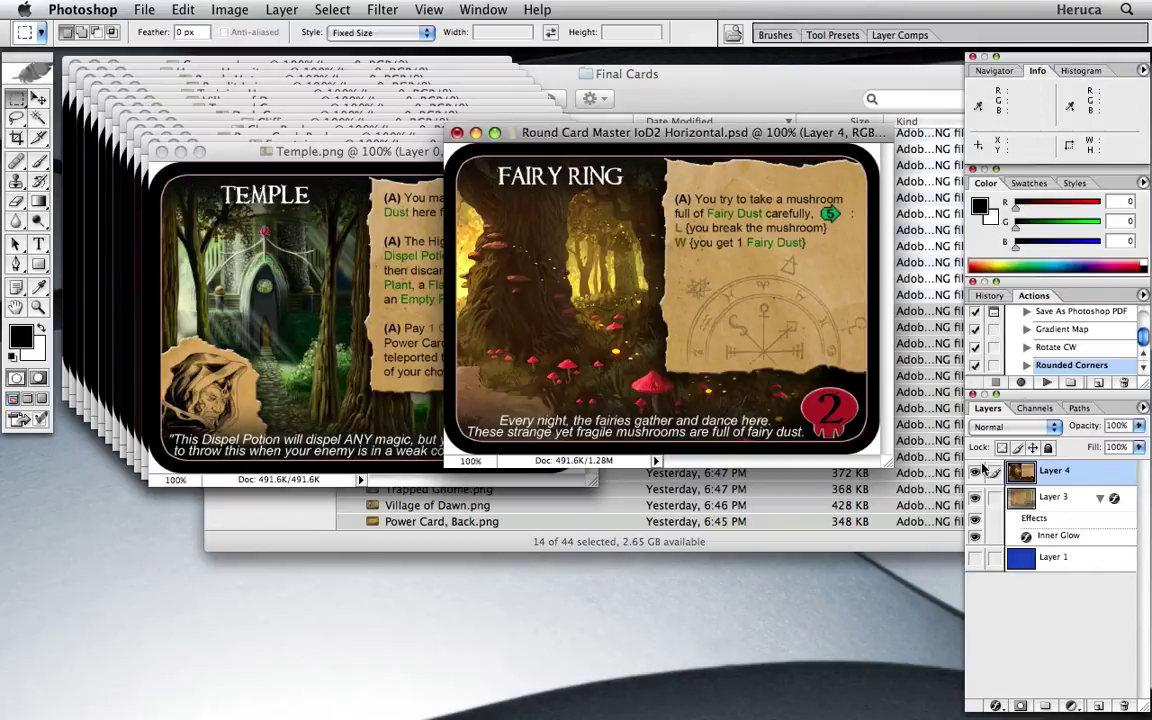
left_click(976, 499)
- Apply the rounded corners action and save as PNG, replacing Fairy Ring.png
left_click(1046, 384)
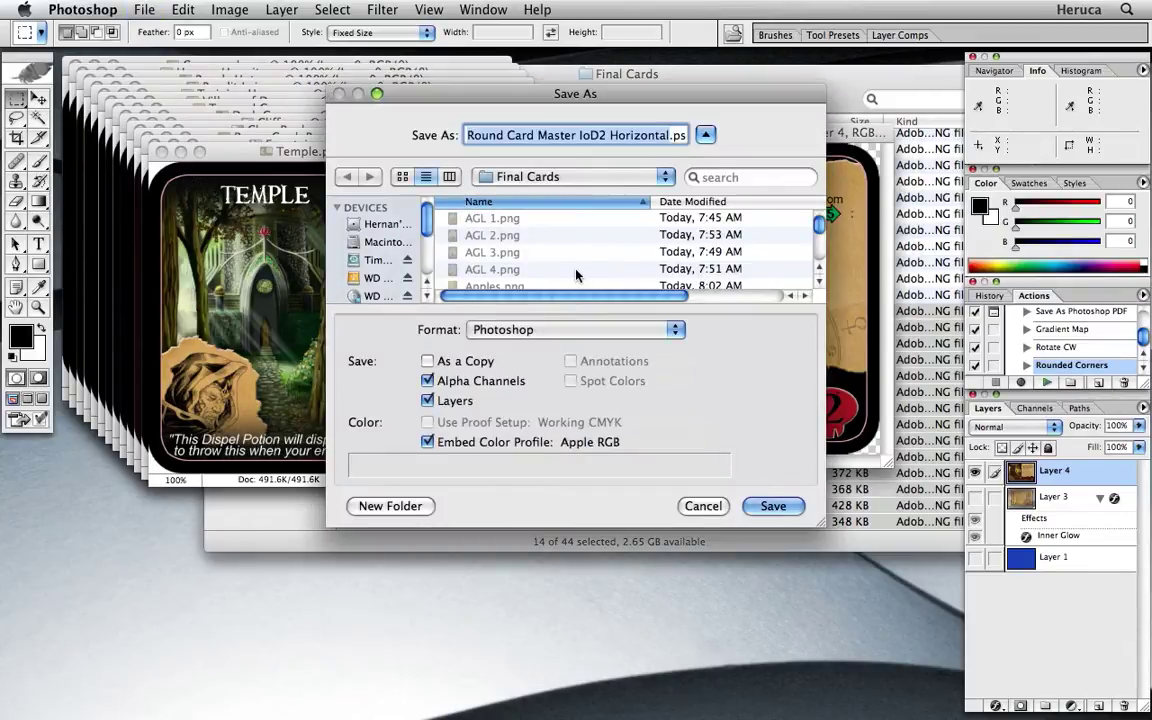
scroll(577, 272, "down", 5)
scroll(577, 272, "down", 2)
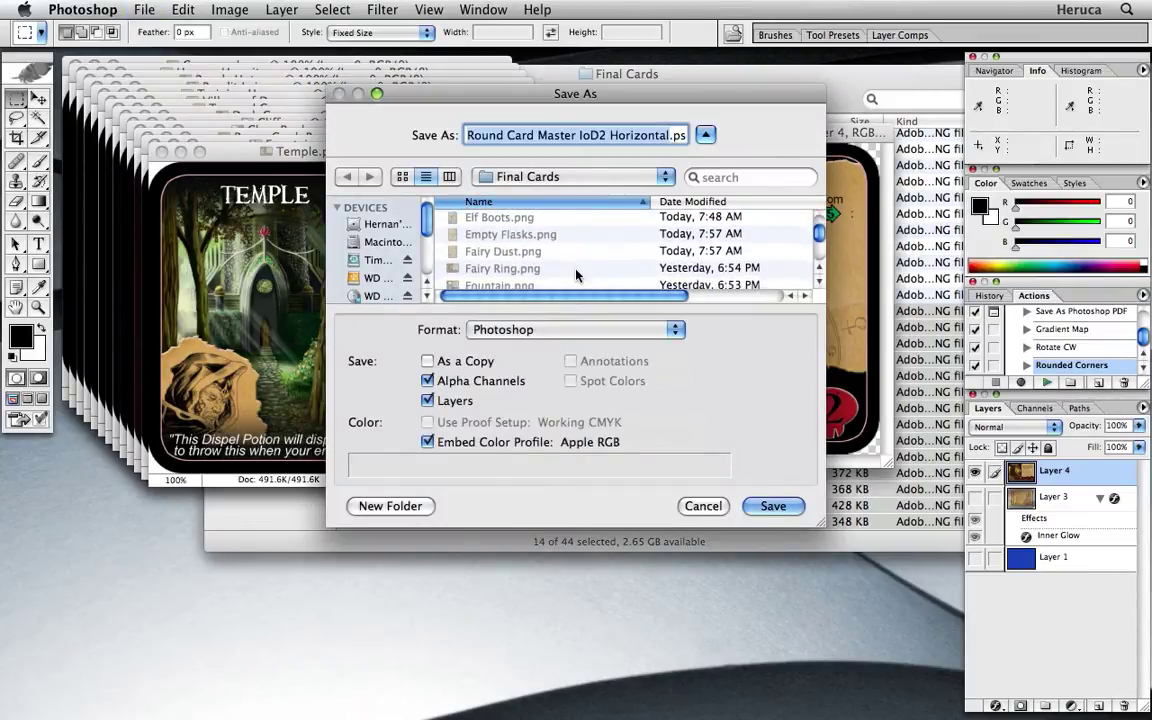
left_click(509, 270)
left_click(509, 329)
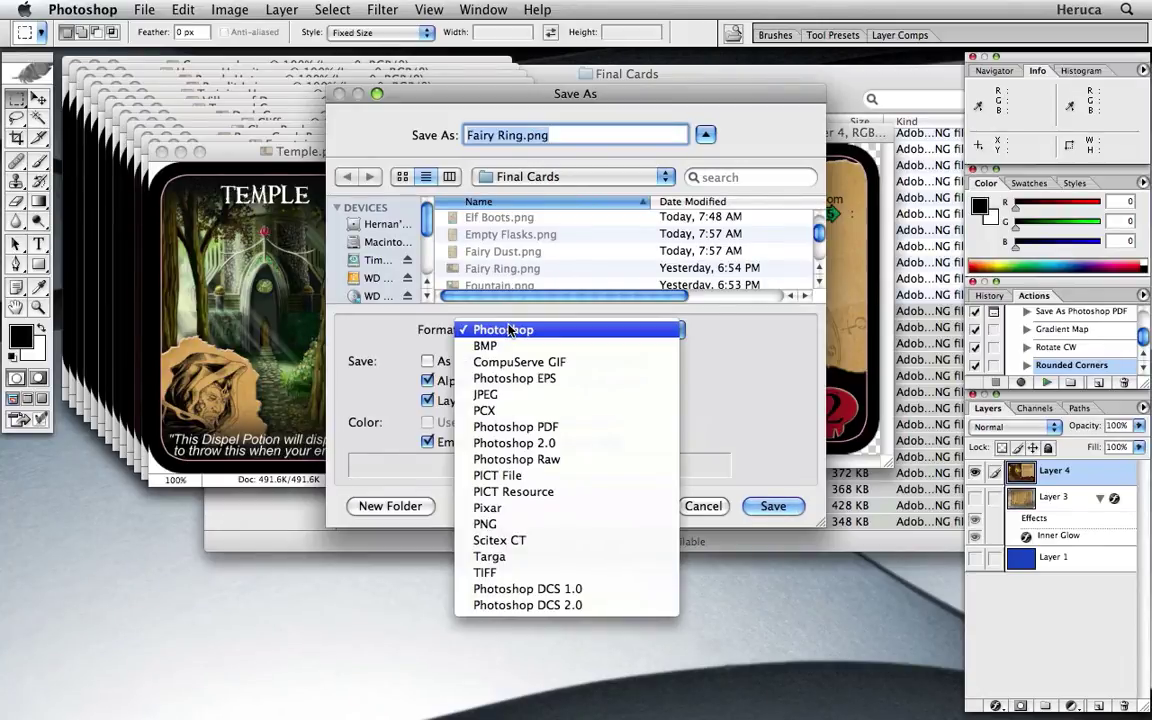
left_click(551, 523)
left_click(771, 506)
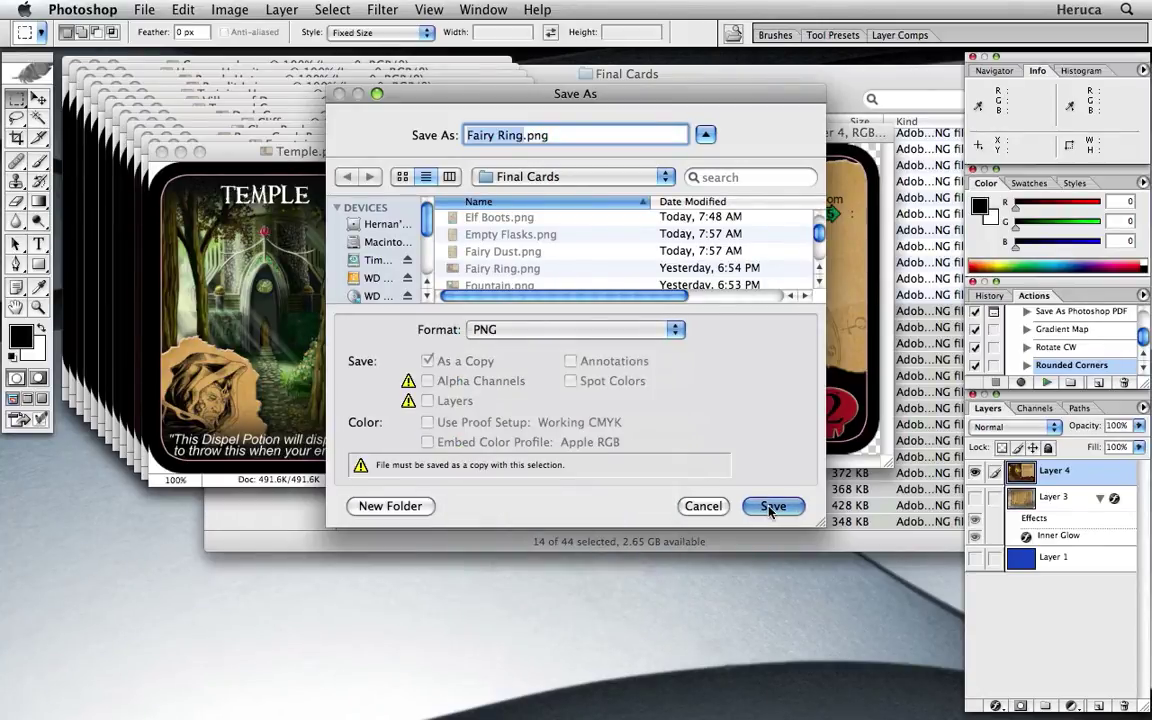
left_click(726, 212)
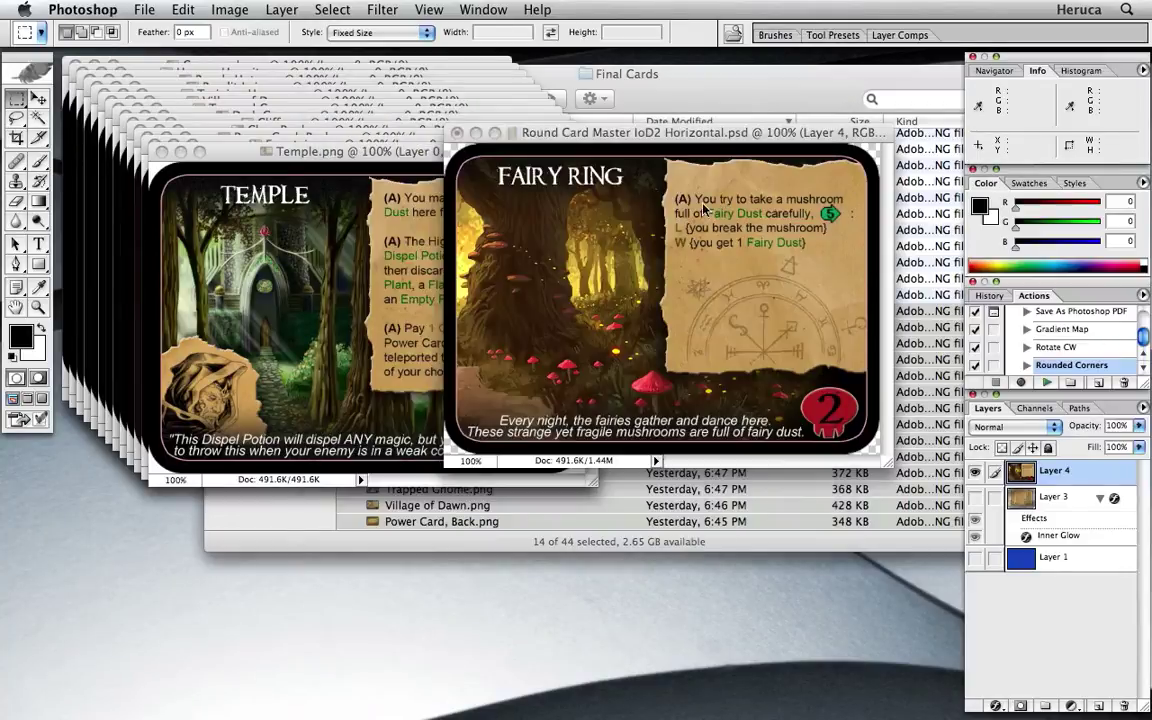
- Confirm the Fairy Ring PNG options, paste Temple art into the master, and hide Fairy Ring's layer
key("Return")
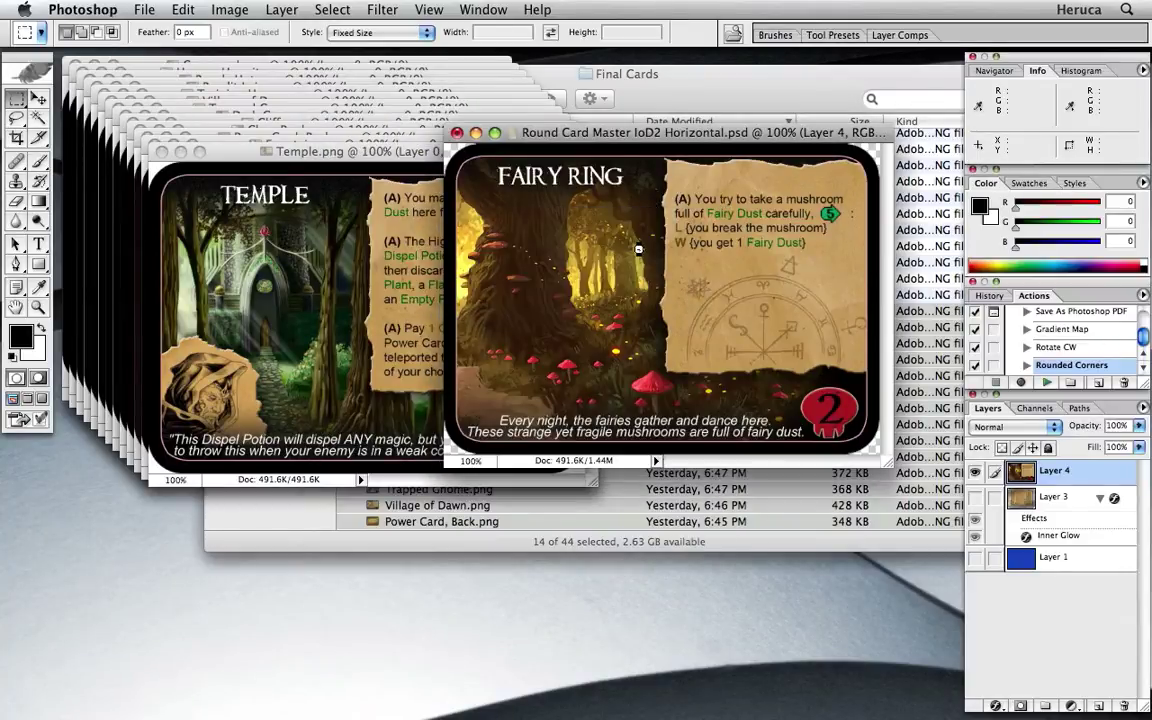
left_click(330, 153)
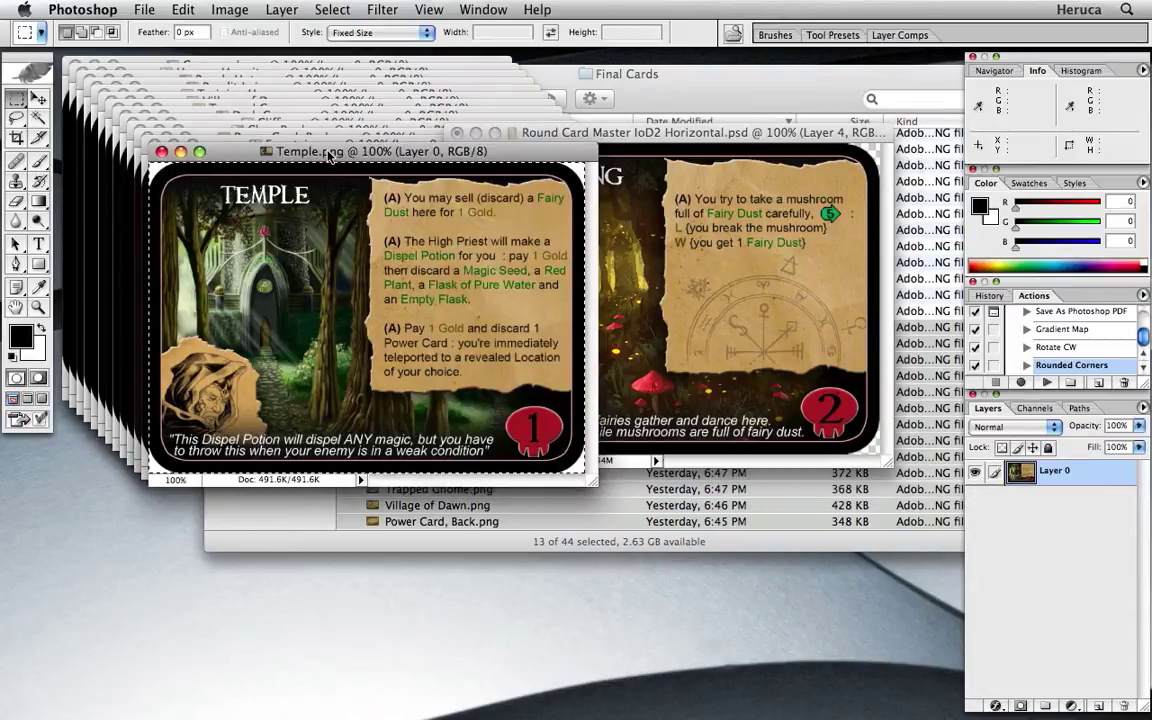
key("super+s")
key("super+w")
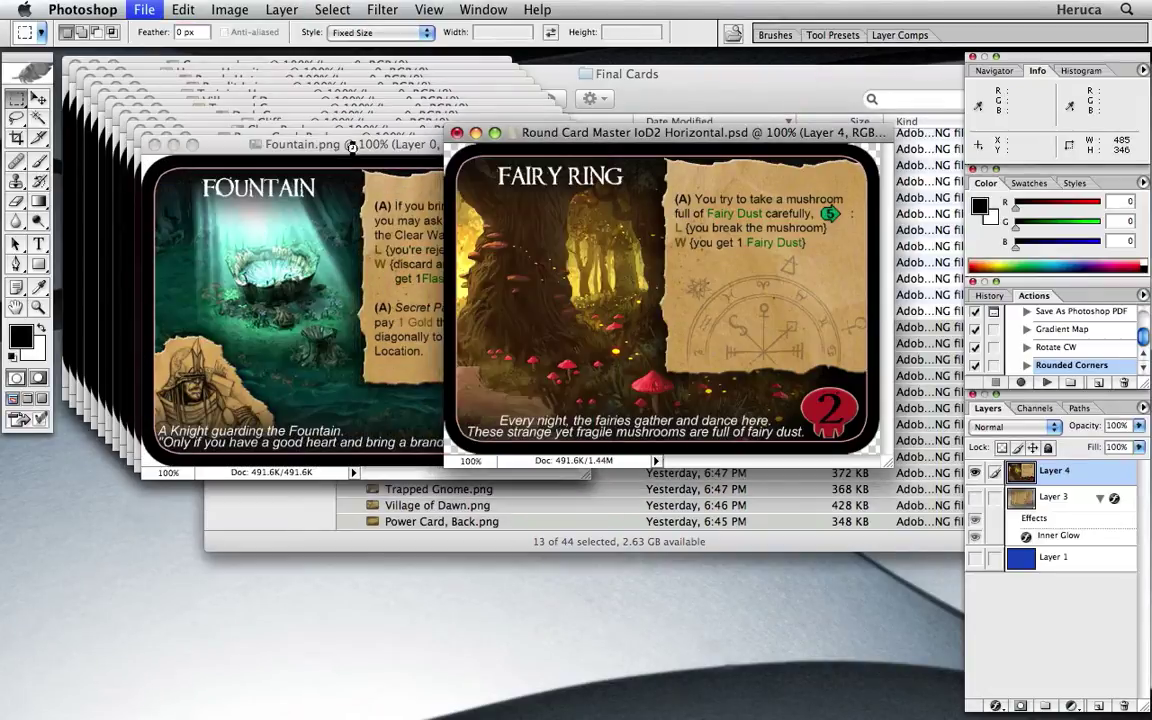
key("super+v")
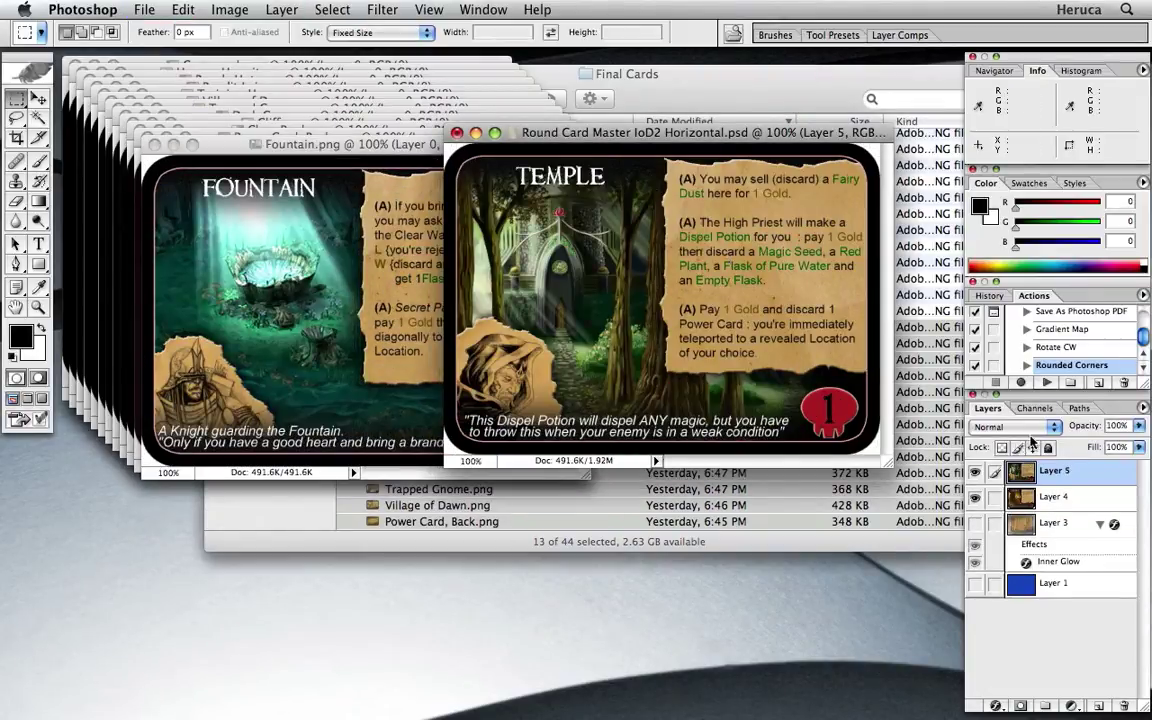
left_click(975, 496)
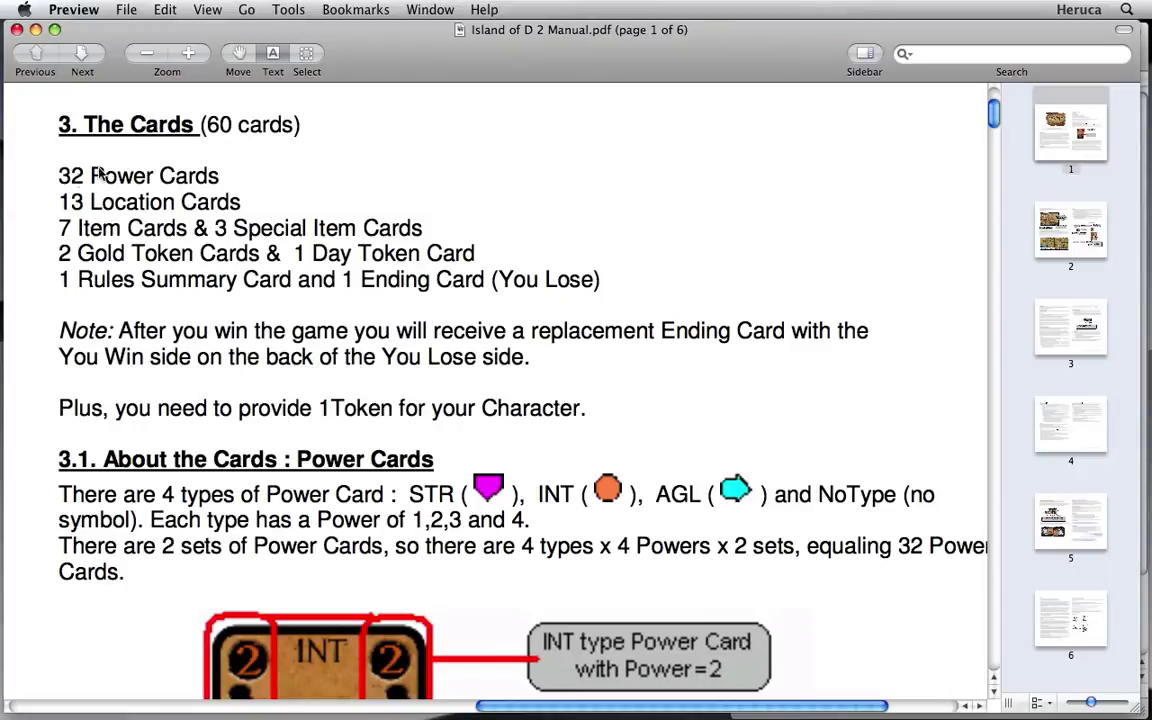
- Check the manual's counts of 13 Location, 7 Item and 3 Special Item Cards, then switch to Finder
key("super+Tab")
key("super+Tab")
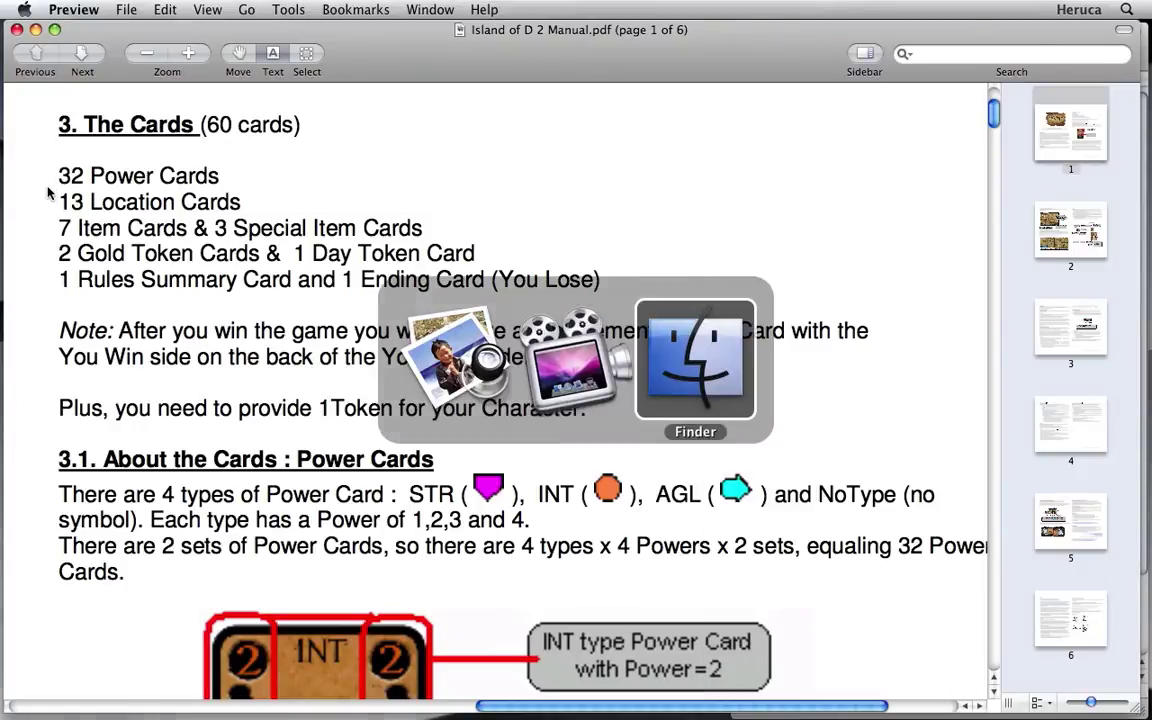
- Create the Power Cards, Location Cards and Item Cards folders in Final Cards
left_click(886, 146)
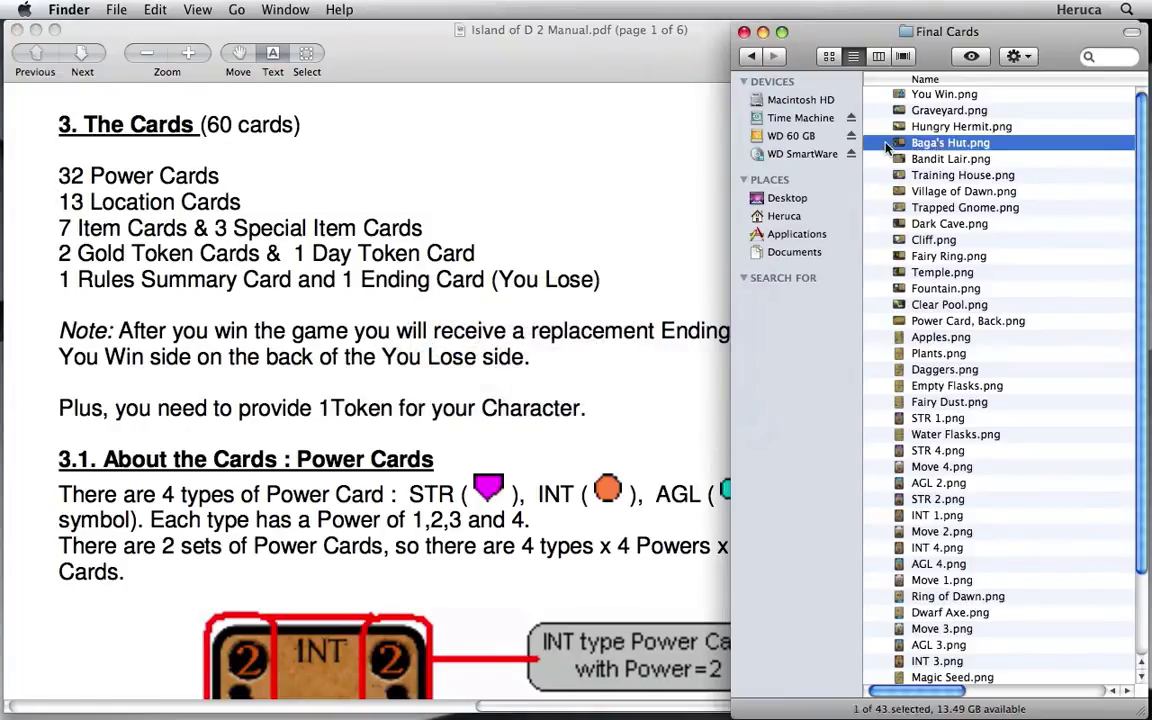
key("super+shift+n")
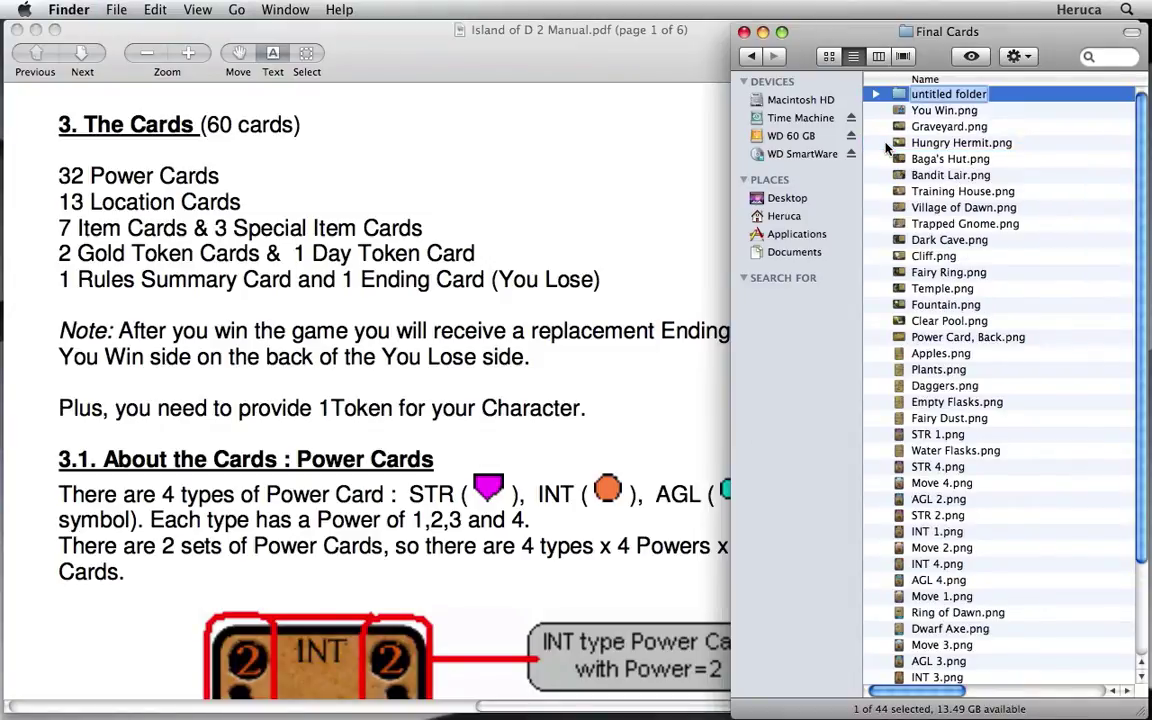
type("Power Cards")
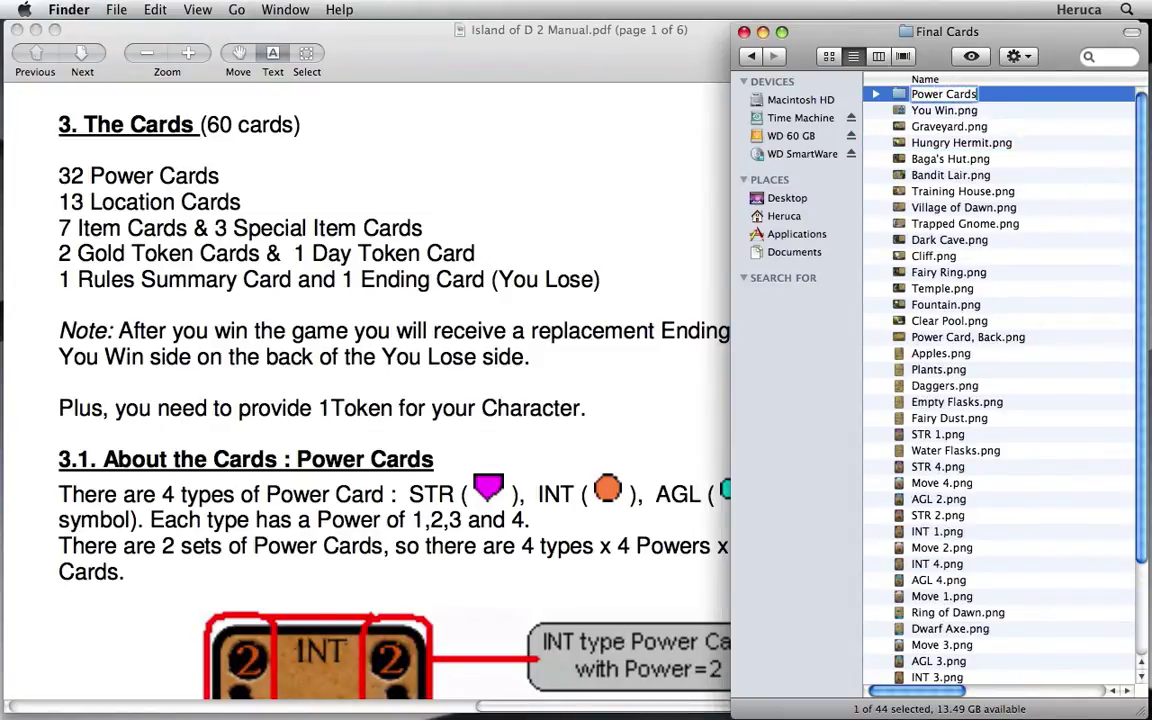
key("Return")
key("super+shift+n")
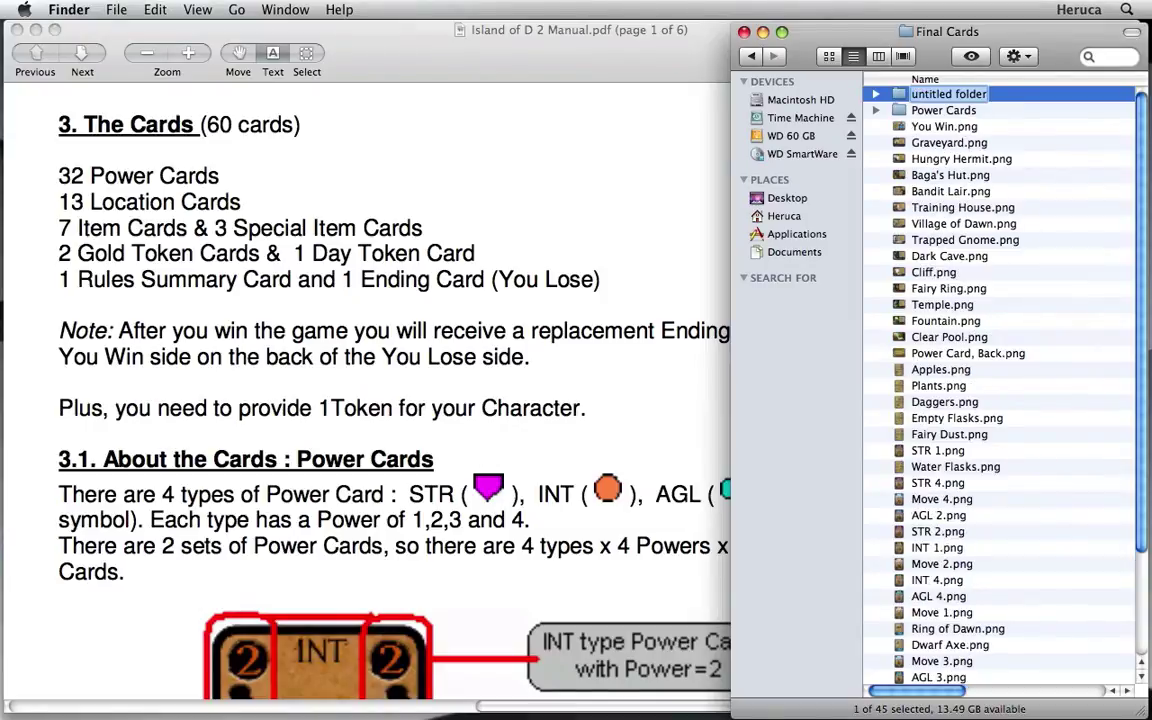
type("Location Cards")
key("Return")
key("super+shift+n")
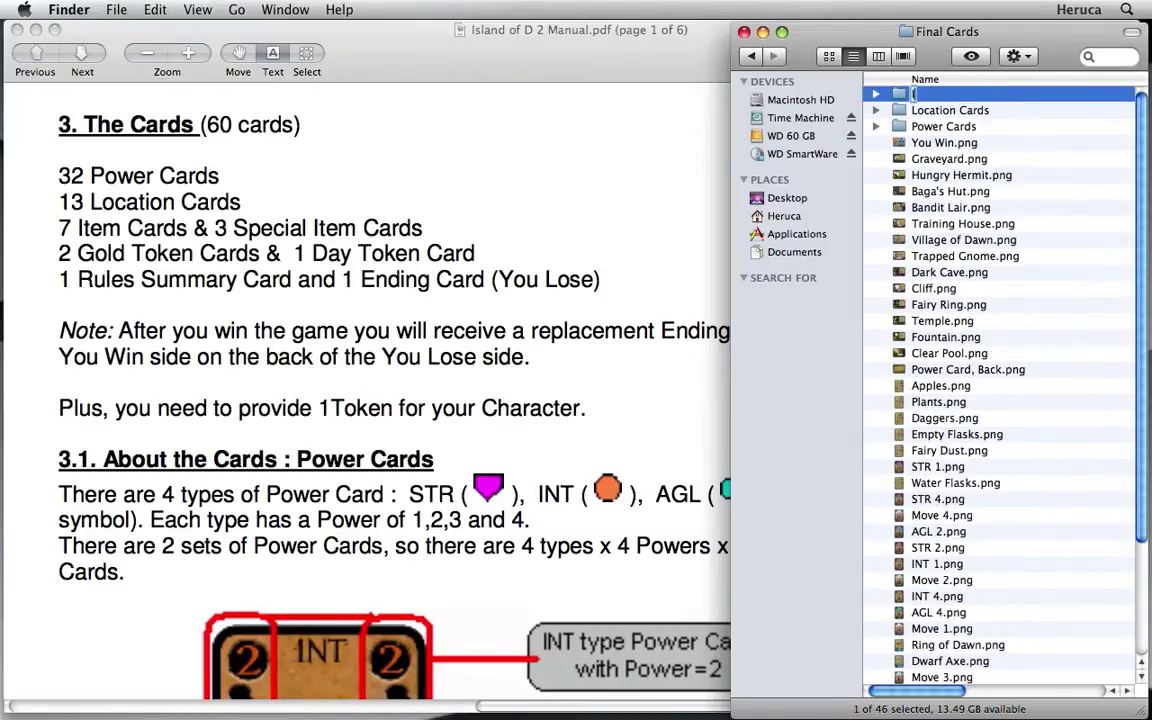
type("Item Cards")
key("Return")
- Create the Special Item Cards and Ending Card folders and start a Rules Summary Card folder
key("super+shift+n")
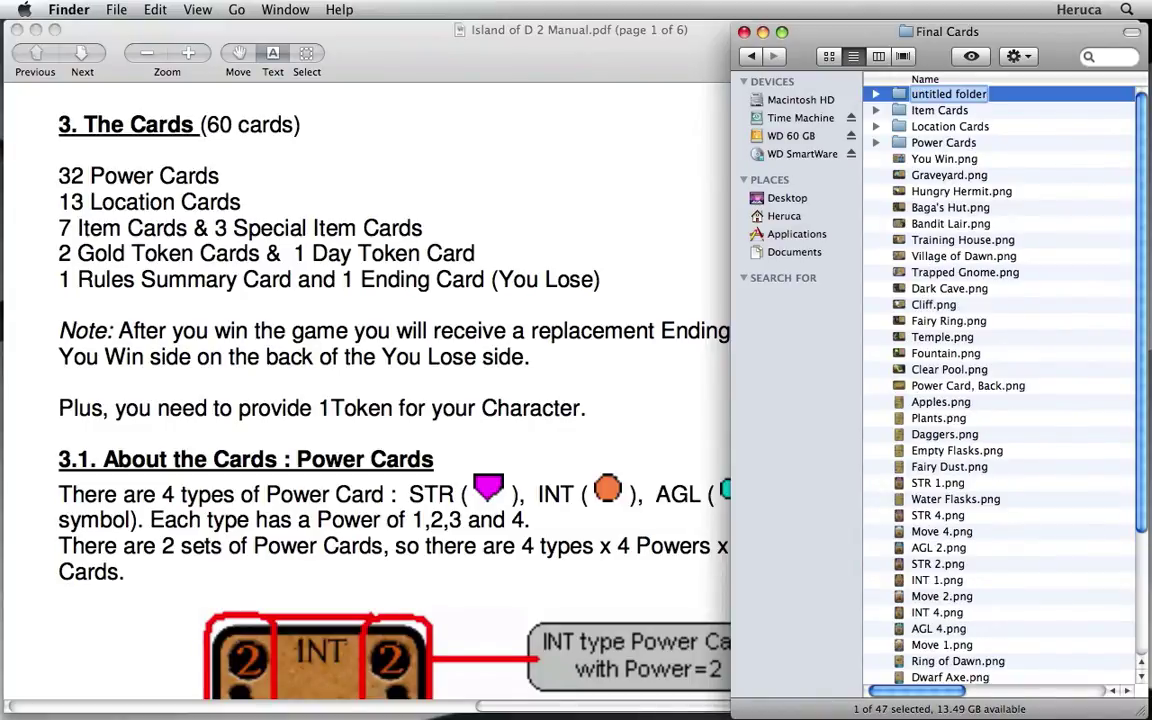
type("Special Item Cards")
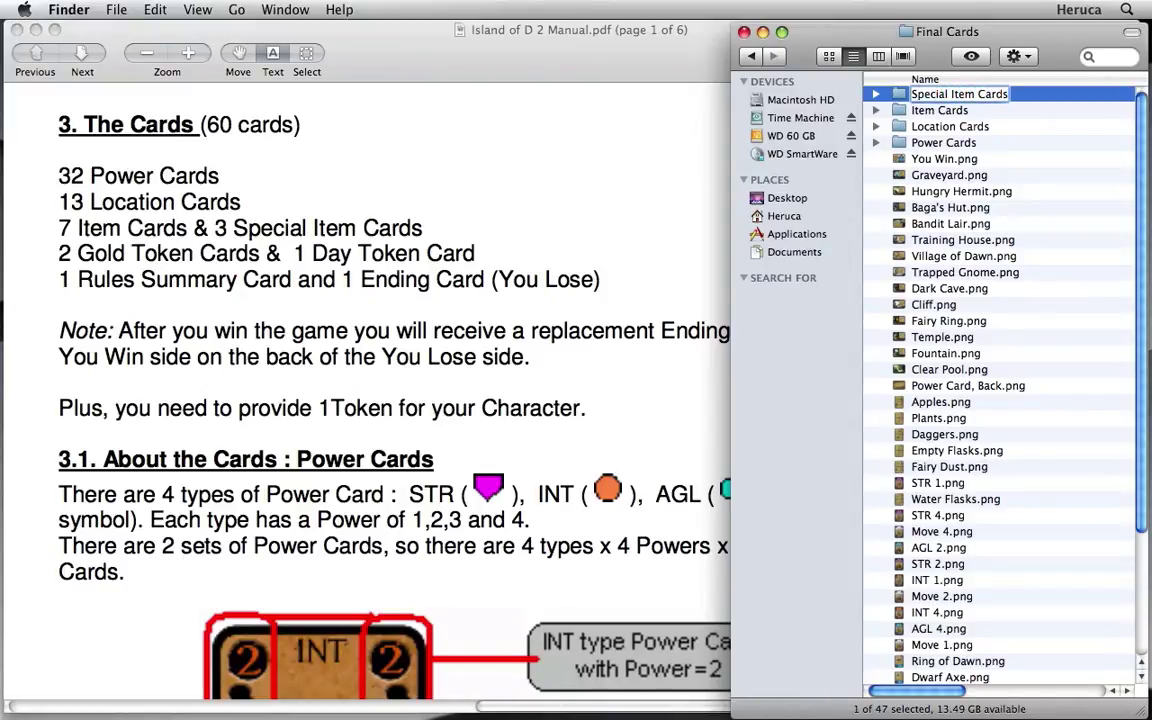
key("Return")
key("super+shift+n")
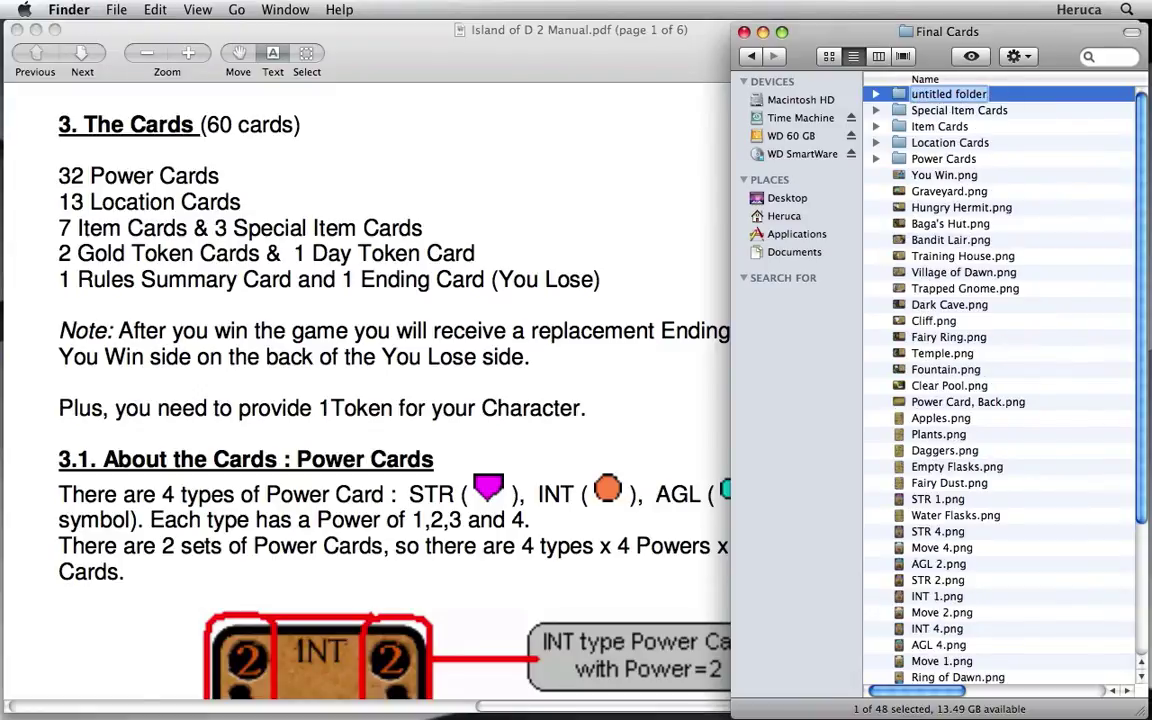
type("Ending Card")
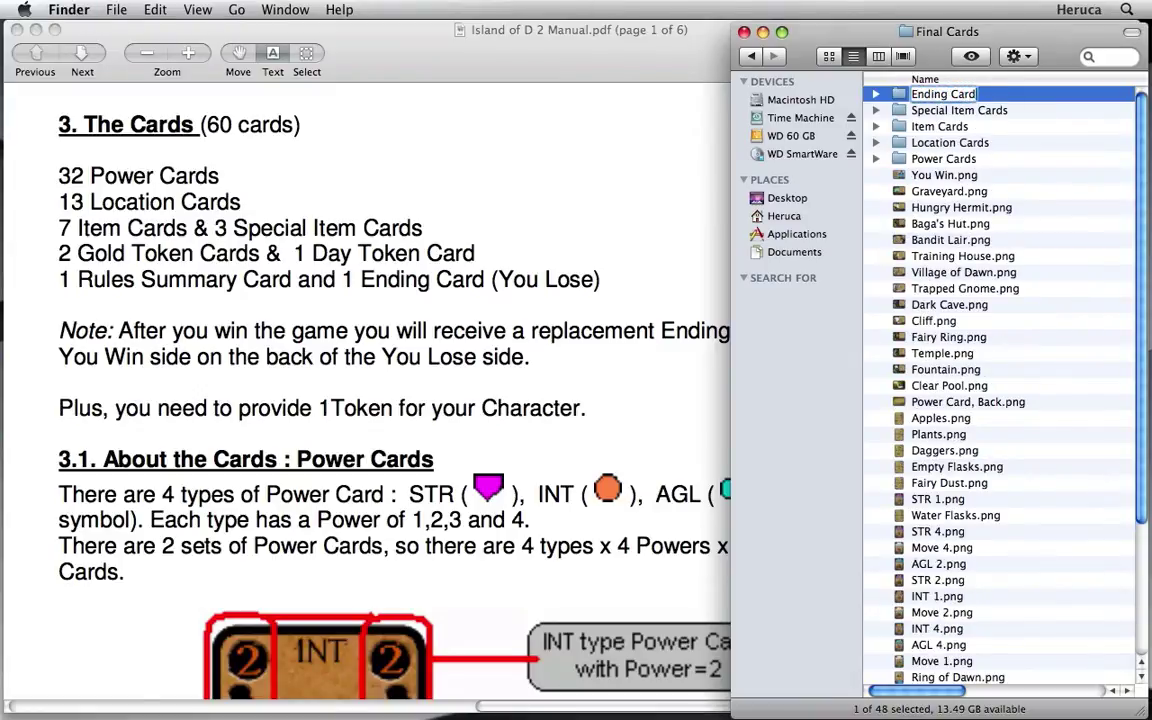
key("Return")
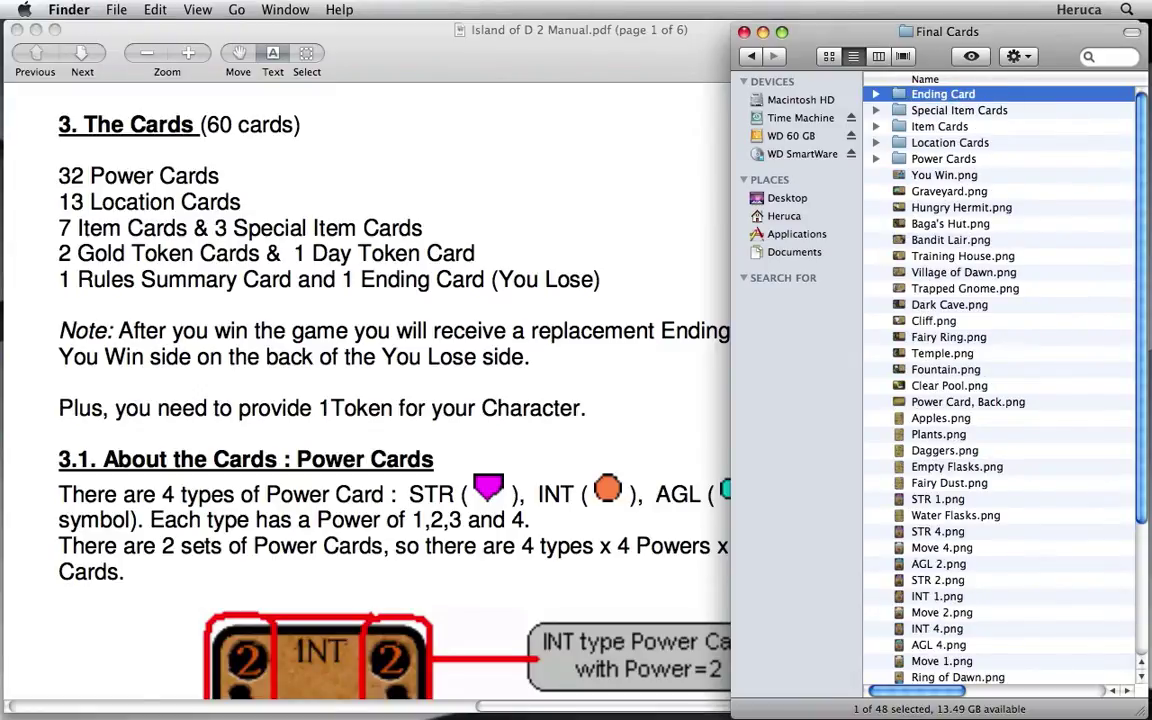
key("super+shift+n")
type("Rules ")
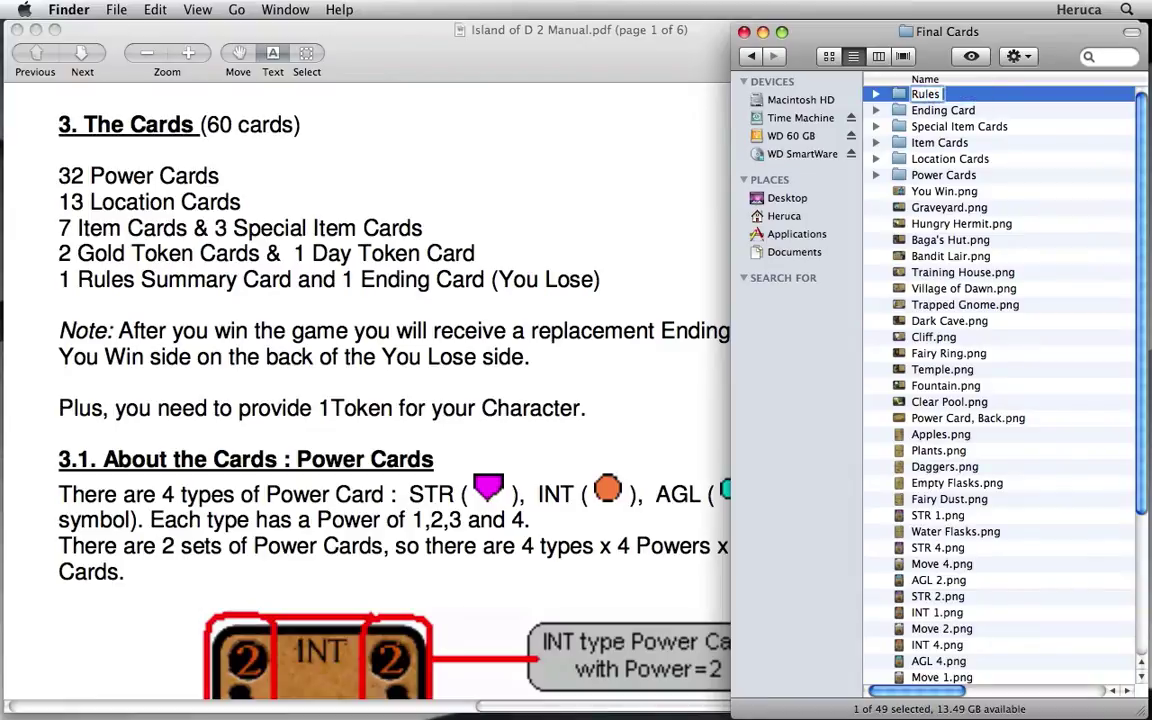
type("Summary Car")
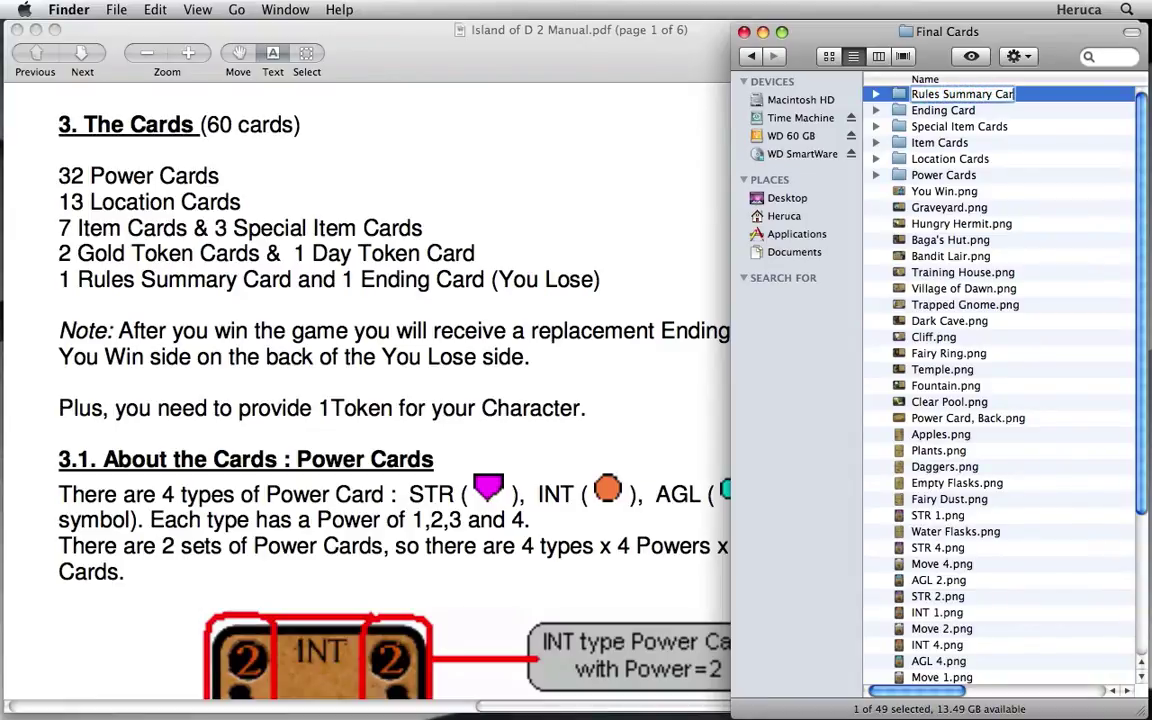
type("d")
- Finish naming Rules Summary Card and move You Lose and You Win into Ending Card
key("Return")
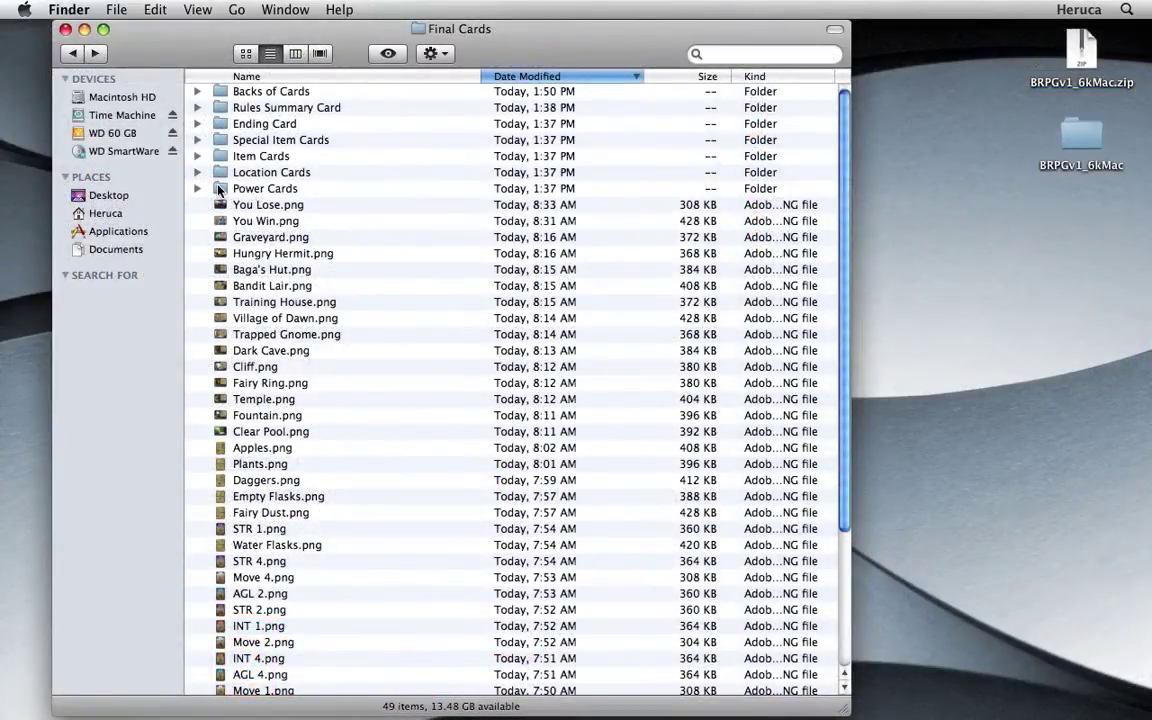
left_click(196, 92)
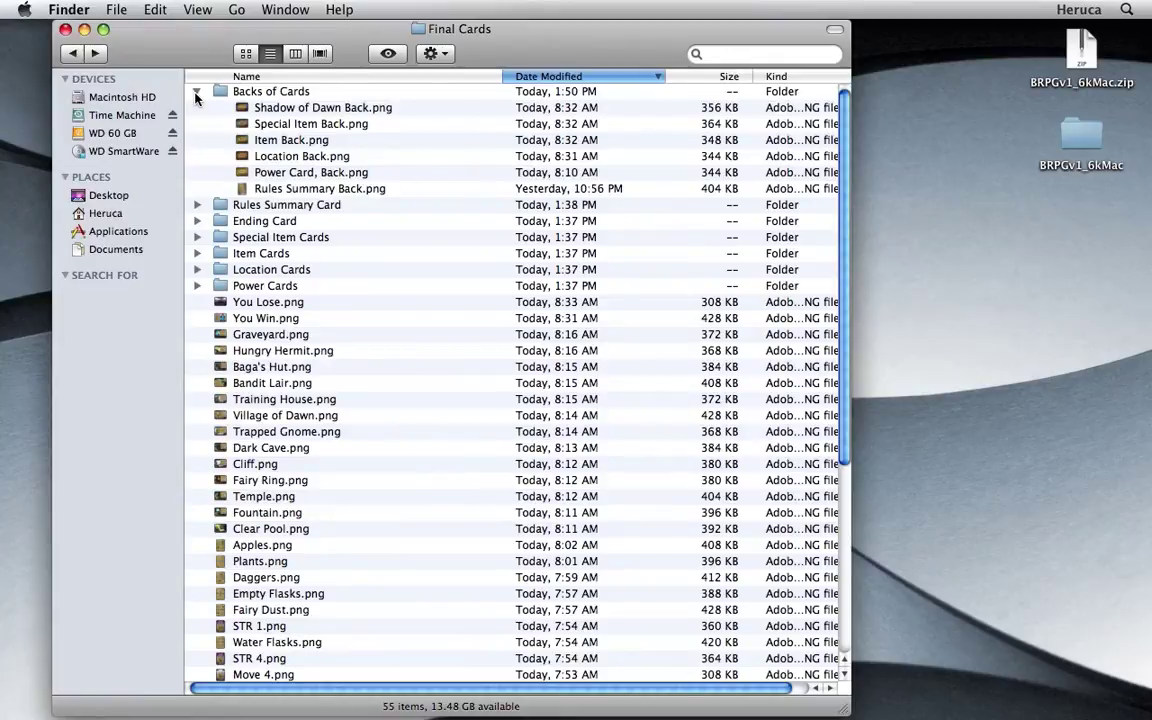
left_click(196, 93)
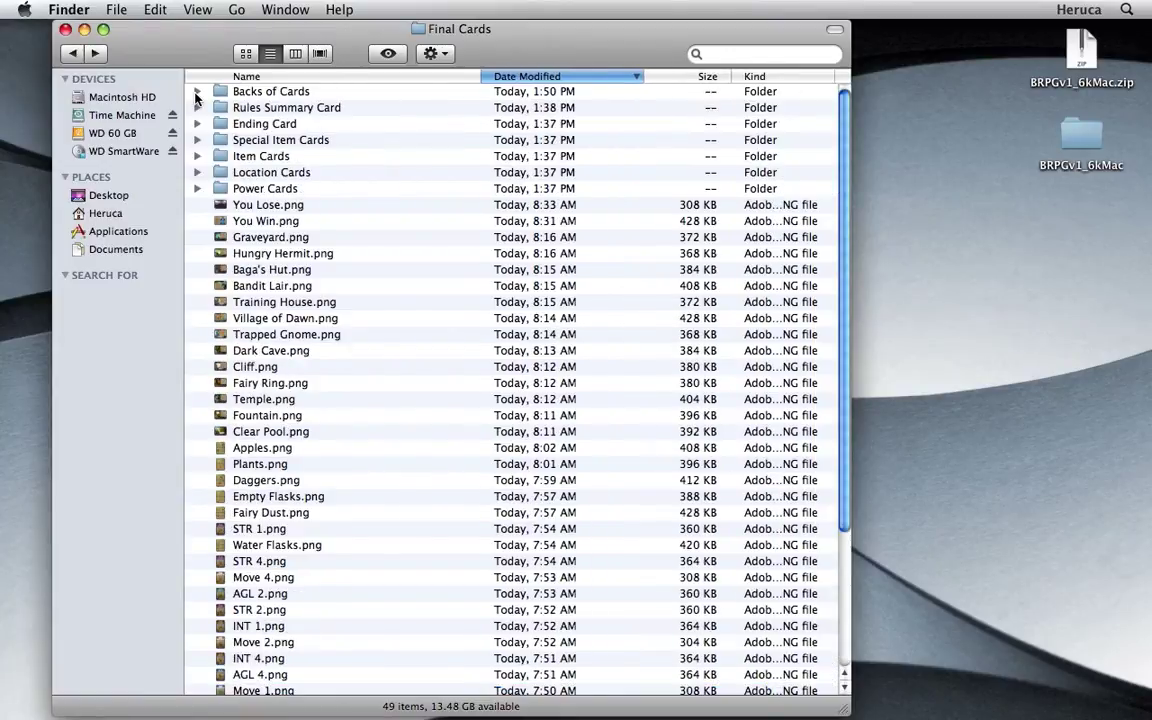
left_click_drag(201, 210, 262, 128)
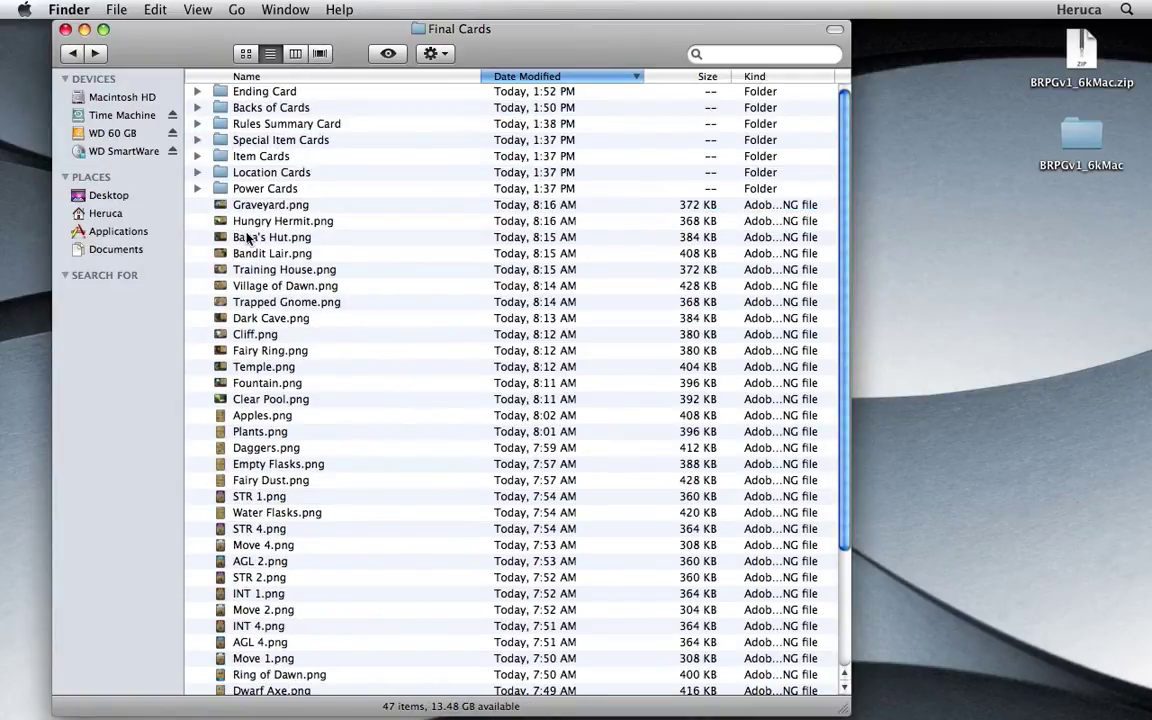
- Move the 13 location cards, Graveyard to Clear Pool, into Location Cards and Rules Summary.png into Rules Summary Card
left_click(221, 207)
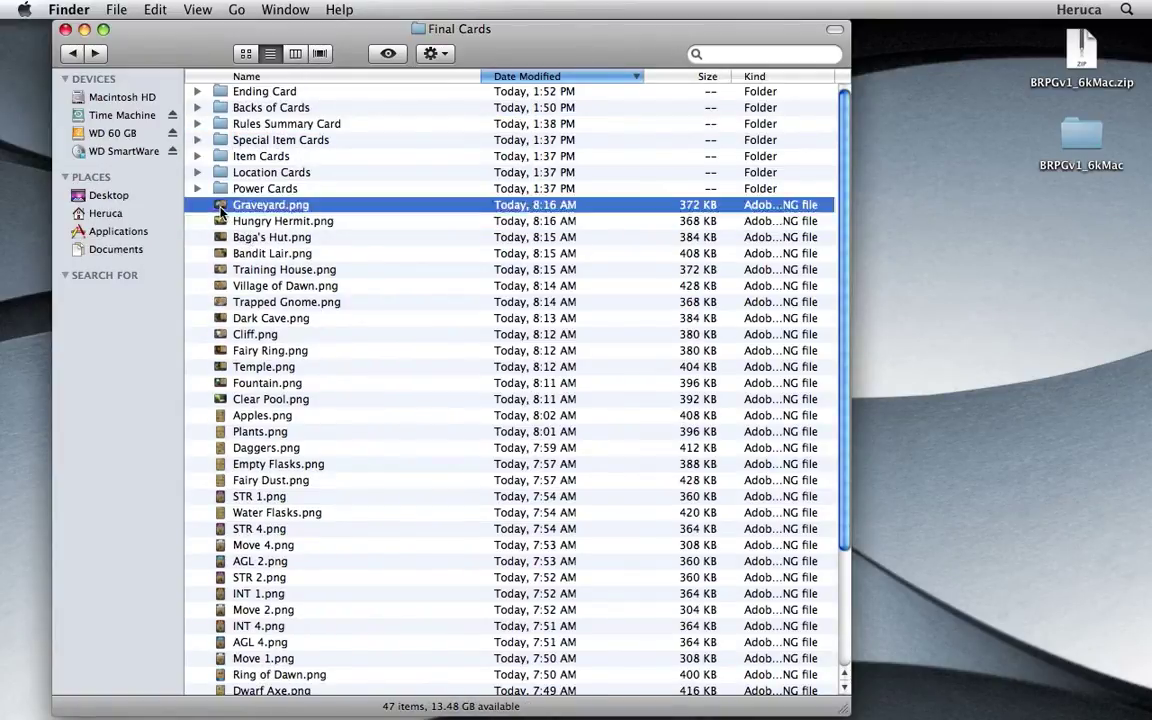
key("shift+Down")
key("shift+Down")
key("shift+Down")
key("shift+Down")
key("shift+Down")
key("shift+Down")
key("shift+Down")
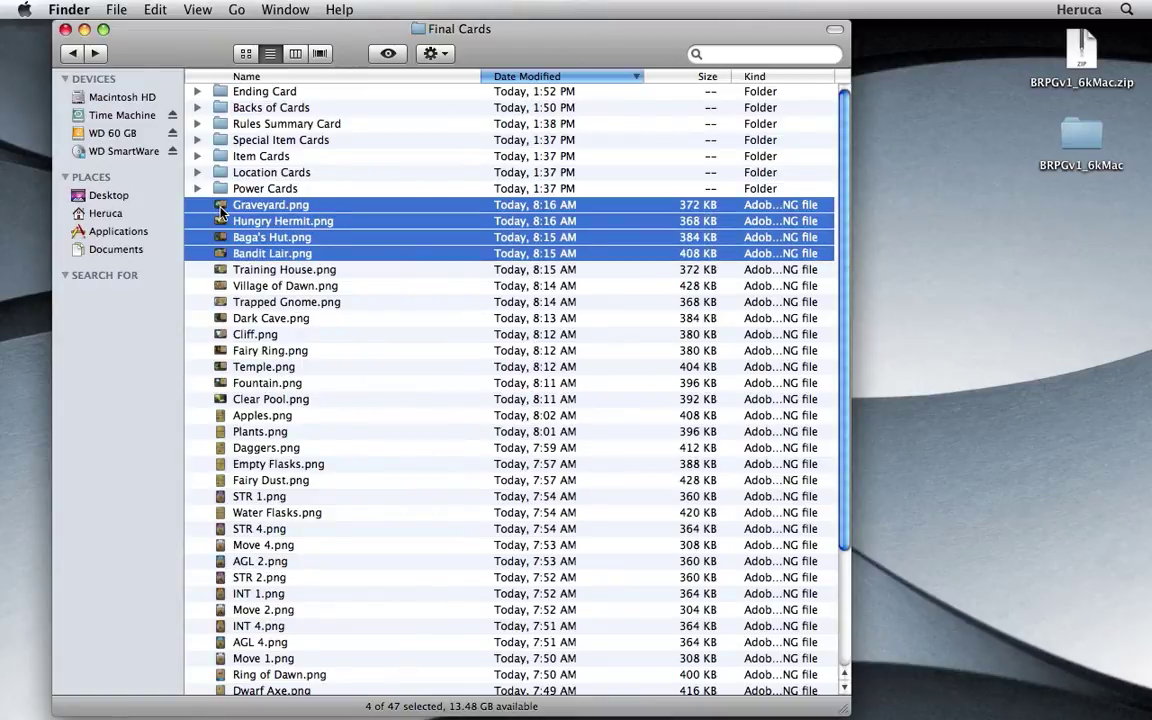
key("shift+Down")
key("shift+Down")
key("shift+Down")
key("shift+Down")
key("shift+Down")
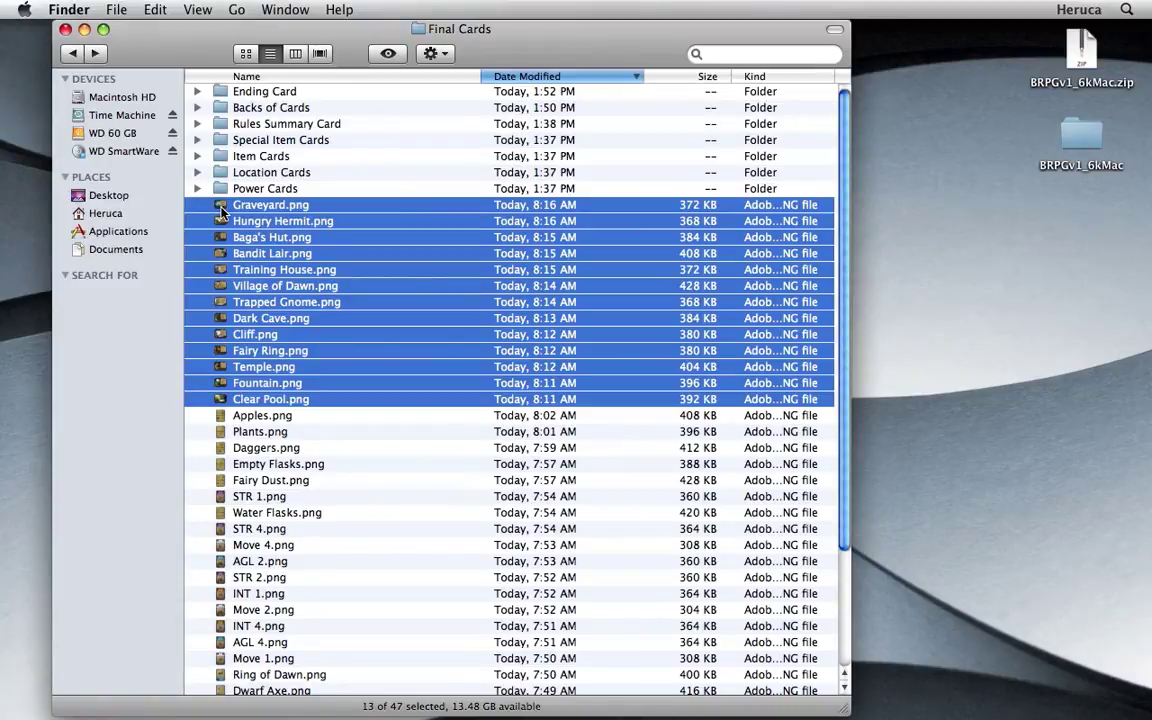
left_click_drag(224, 210, 258, 178)
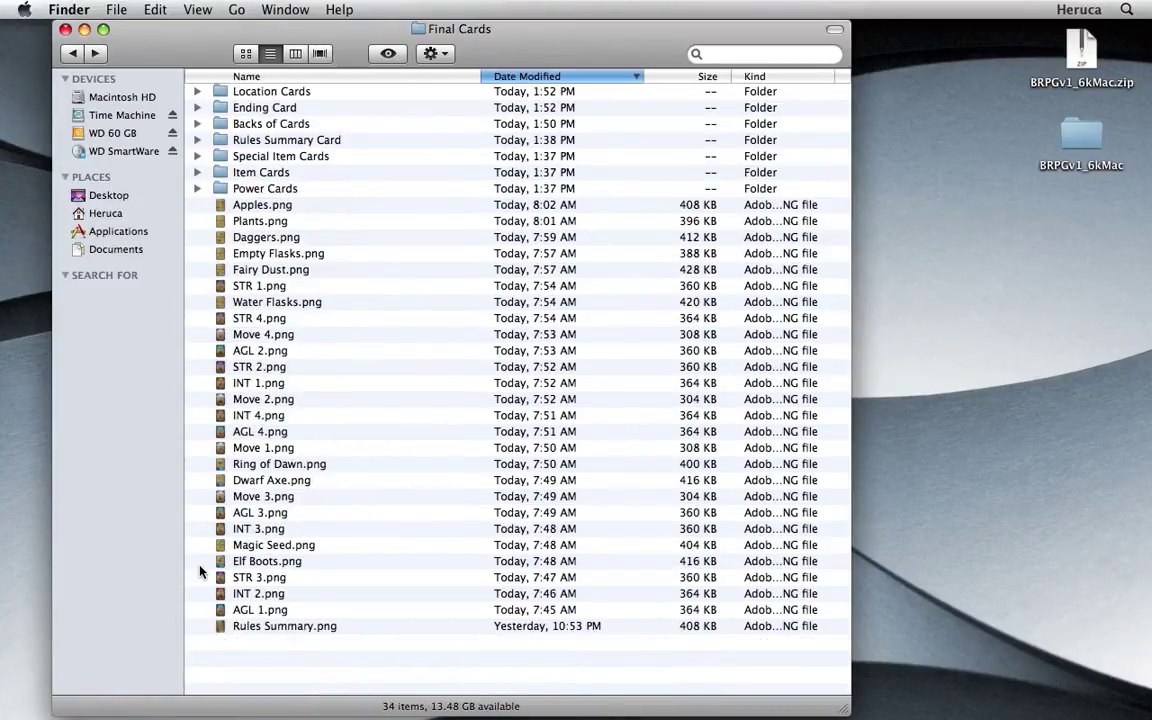
left_click_drag(221, 624, 292, 147)
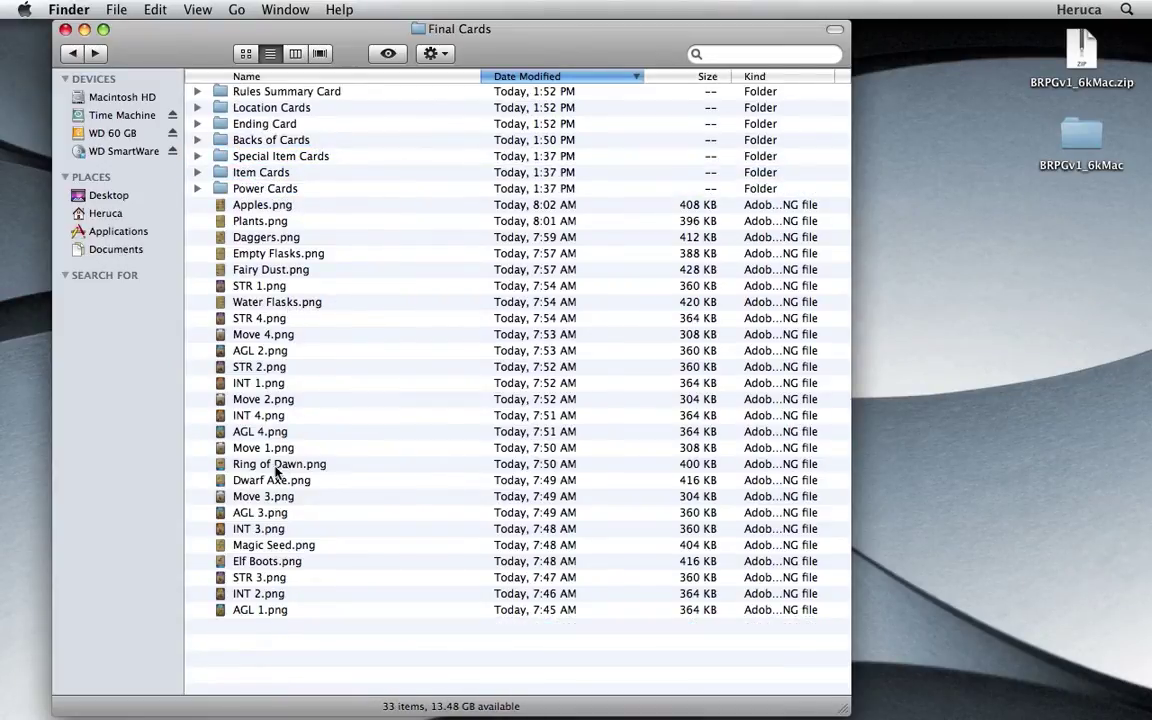
- Move Elf Boots, Ring of Dawn and Dwarf Axe into Special Item Cards
left_click(218, 563)
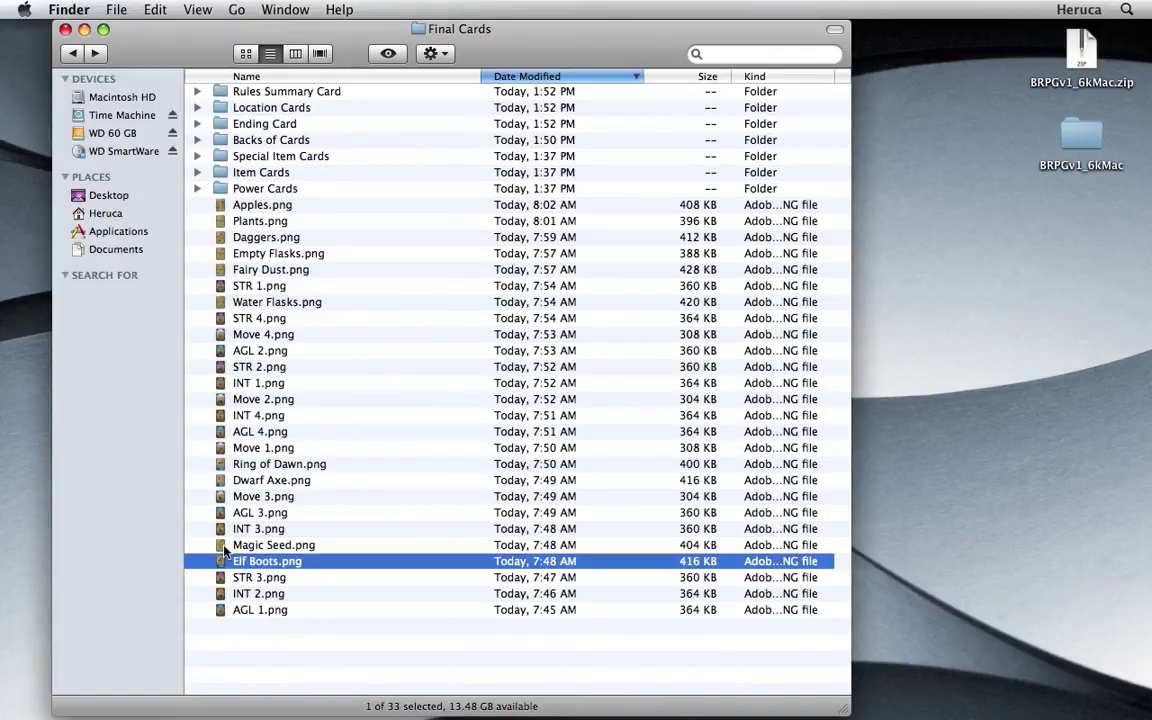
left_click(223, 547, "shift")
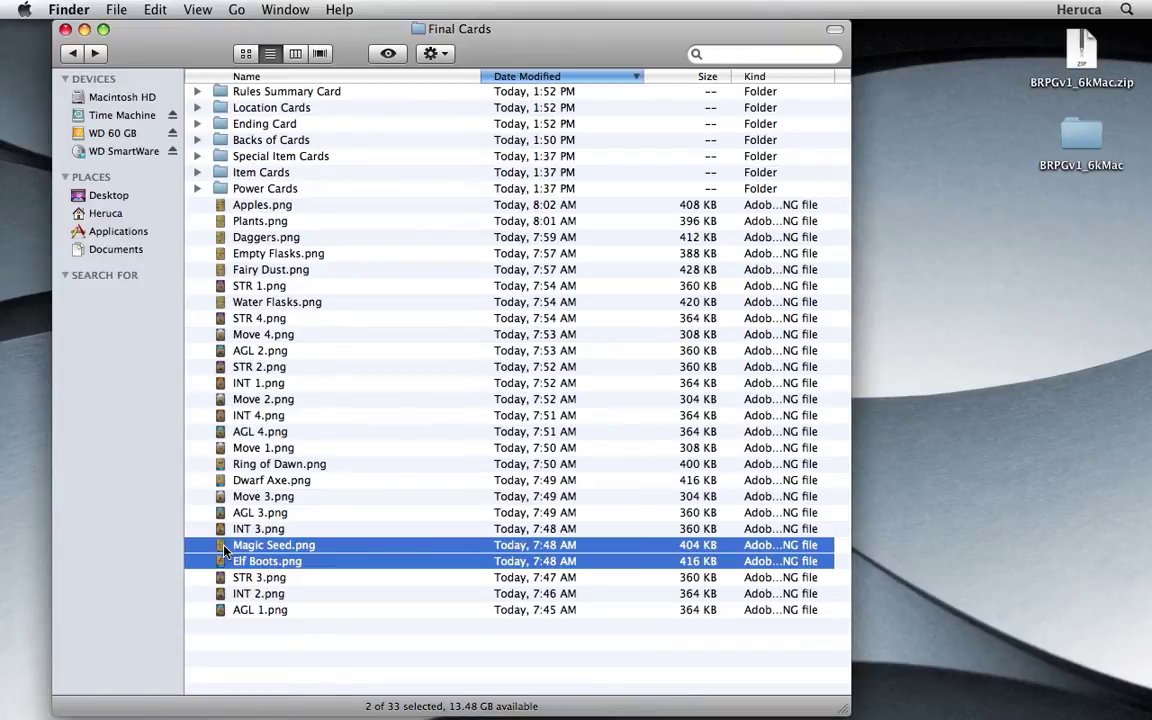
left_click(220, 546, "super")
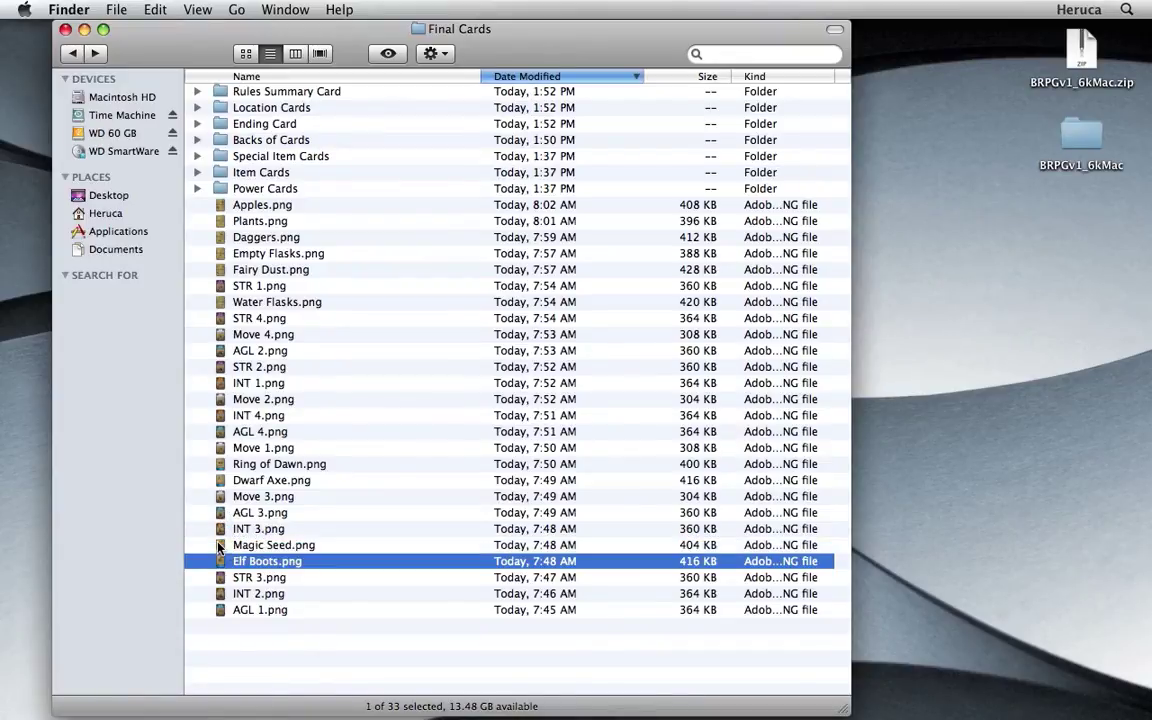
left_click(220, 465, "super")
left_click(222, 482, "super")
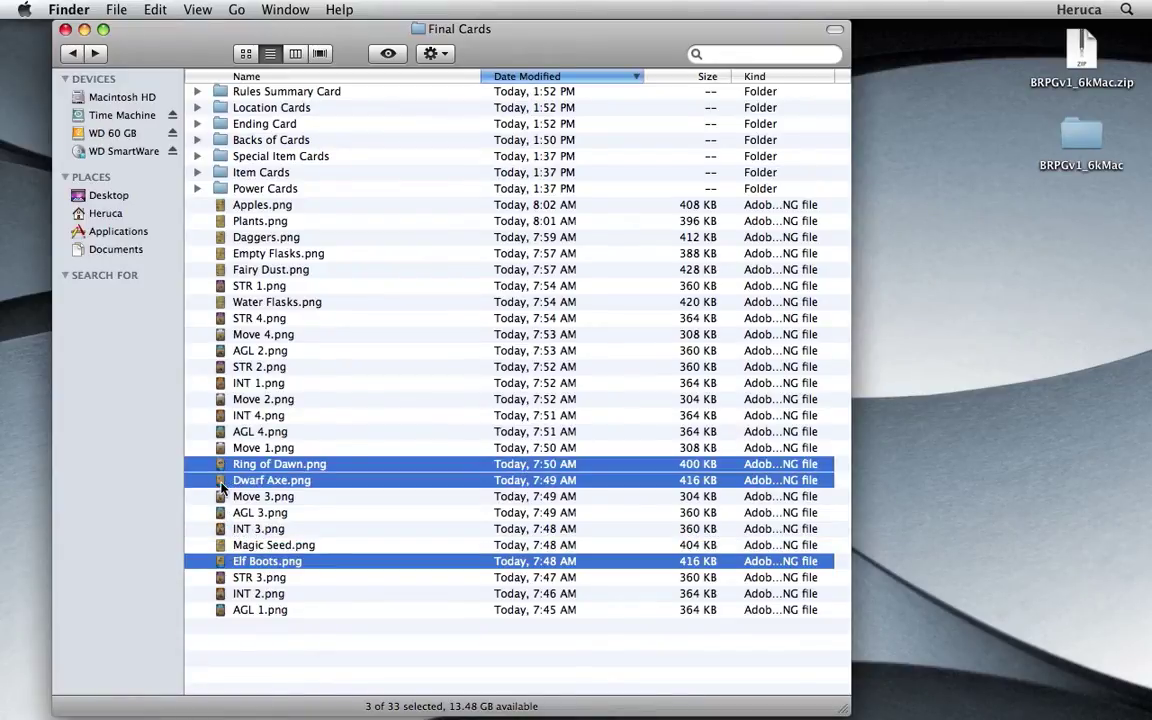
left_click_drag(222, 486, 267, 152)
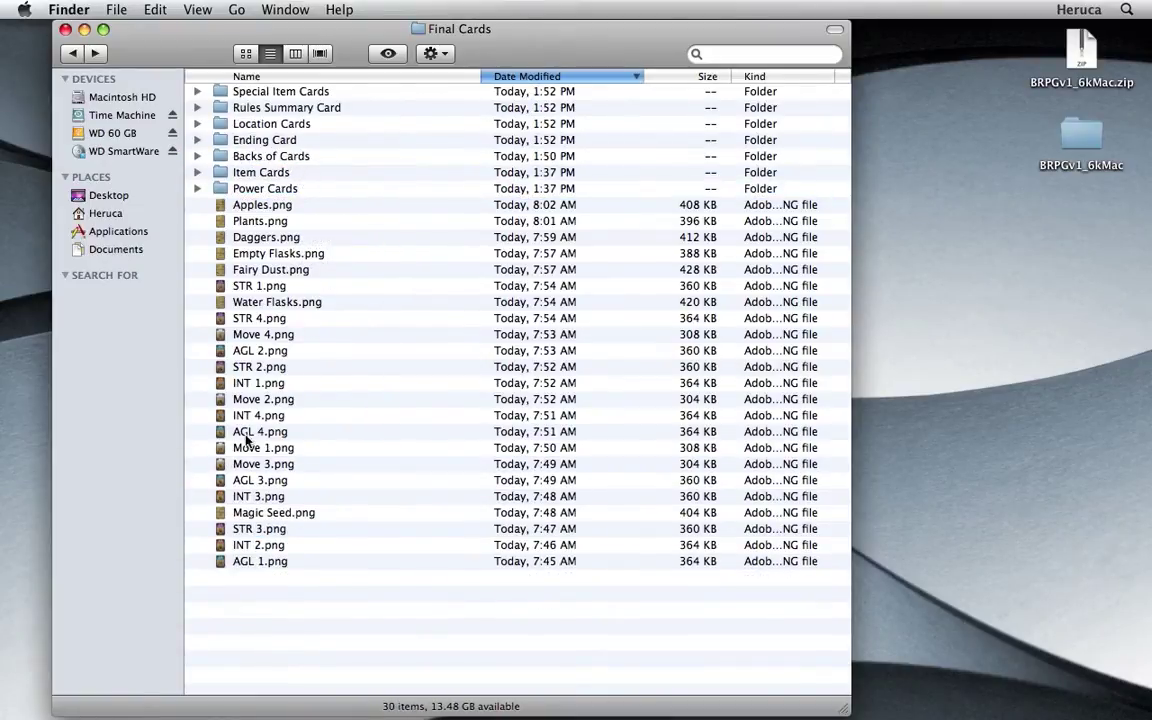
- Move the seven item cards into Item Cards and the STR, INT, AGL and Move cards into Power Cards
left_click(220, 517)
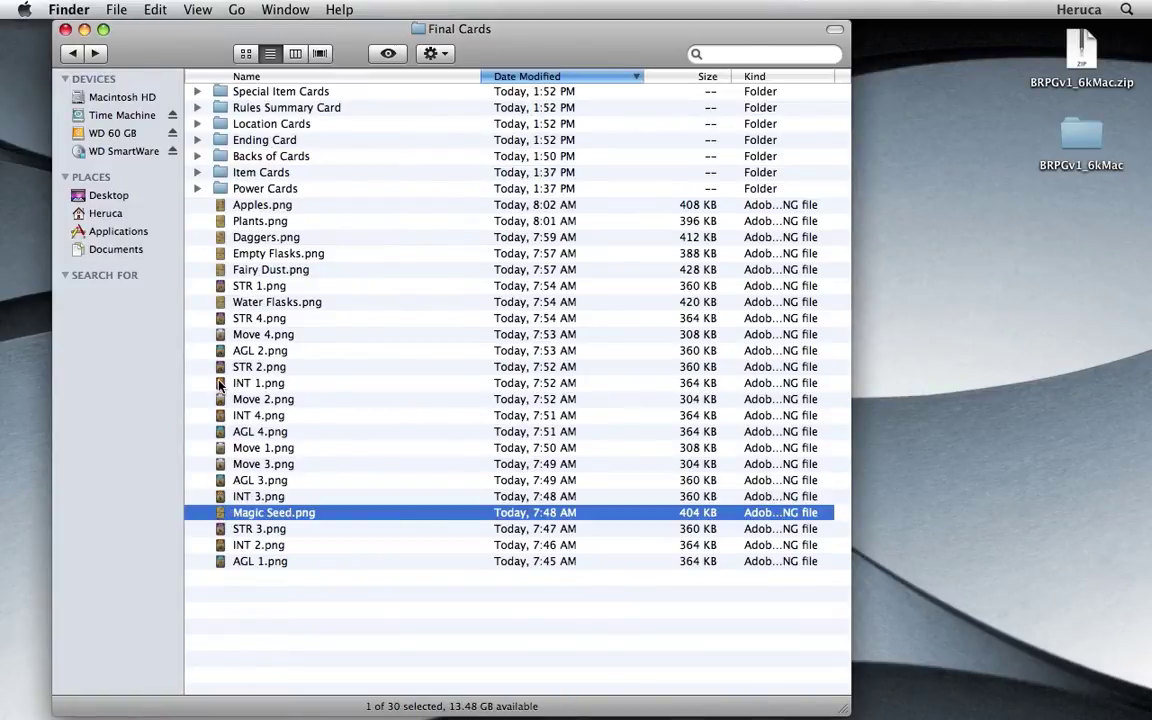
left_click(220, 302, "super")
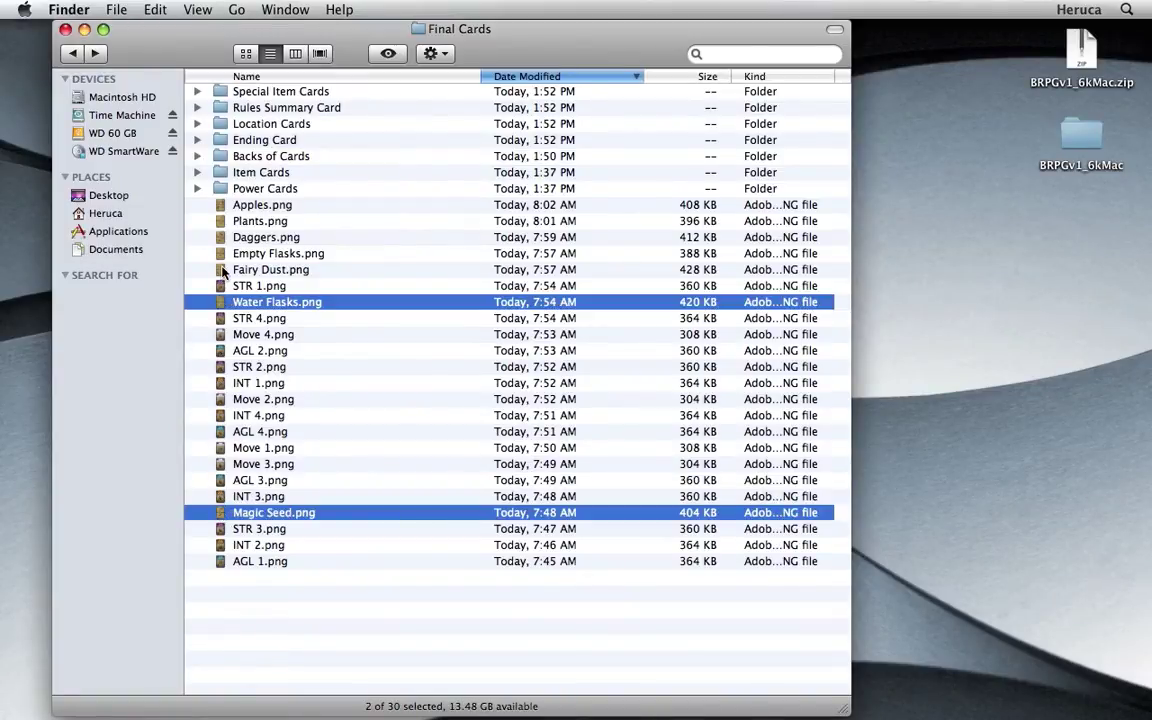
left_click(220, 270, "super")
left_click(220, 254, "super")
left_click(220, 237, "super")
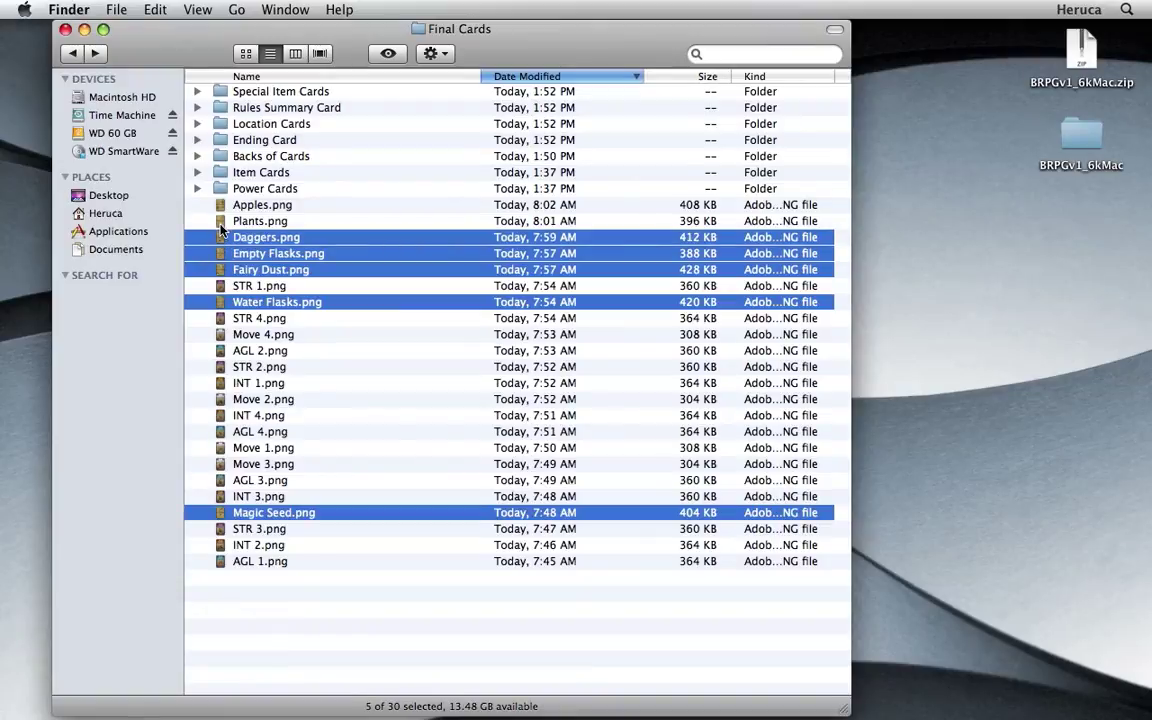
left_click(220, 221, "super")
left_click(220, 206, "super")
left_click_drag(220, 212, 242, 172)
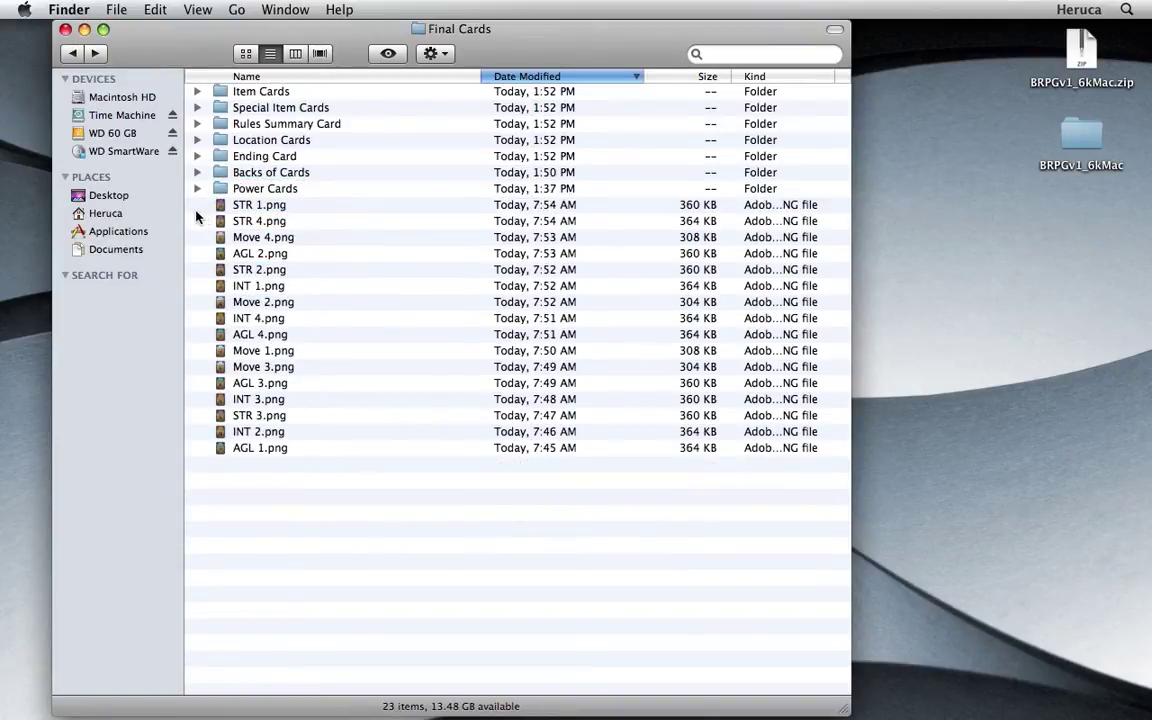
left_click_drag(178, 192, 245, 399)
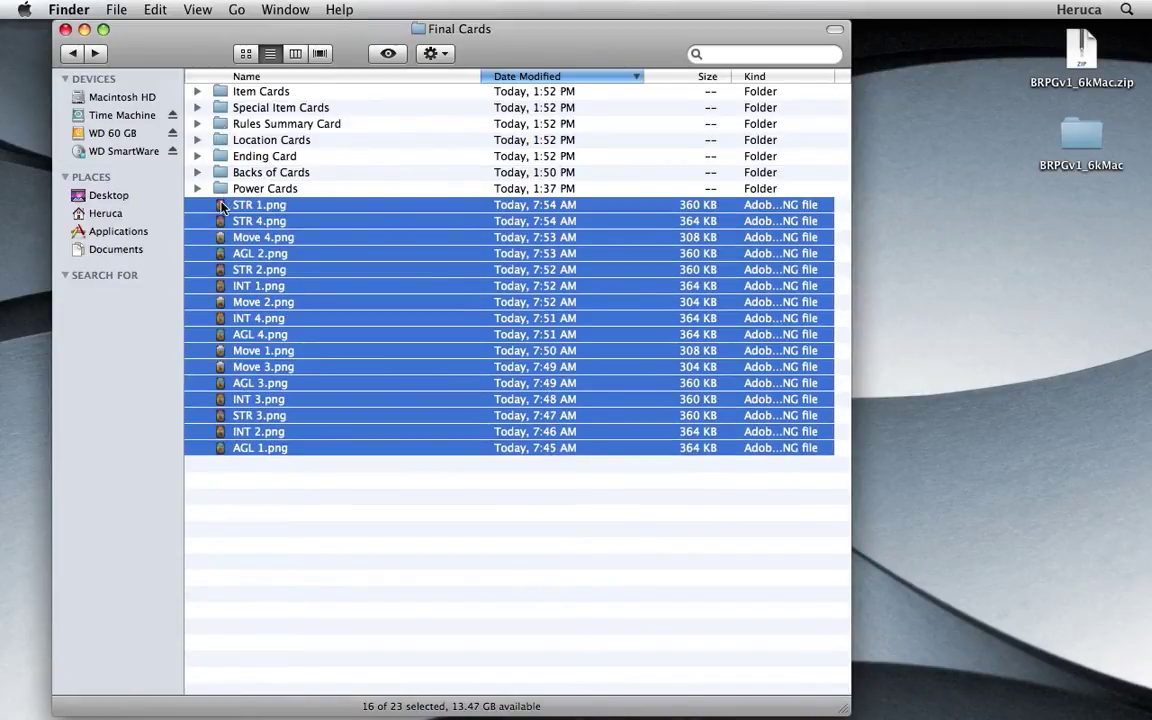
left_click_drag(222, 206, 251, 193)
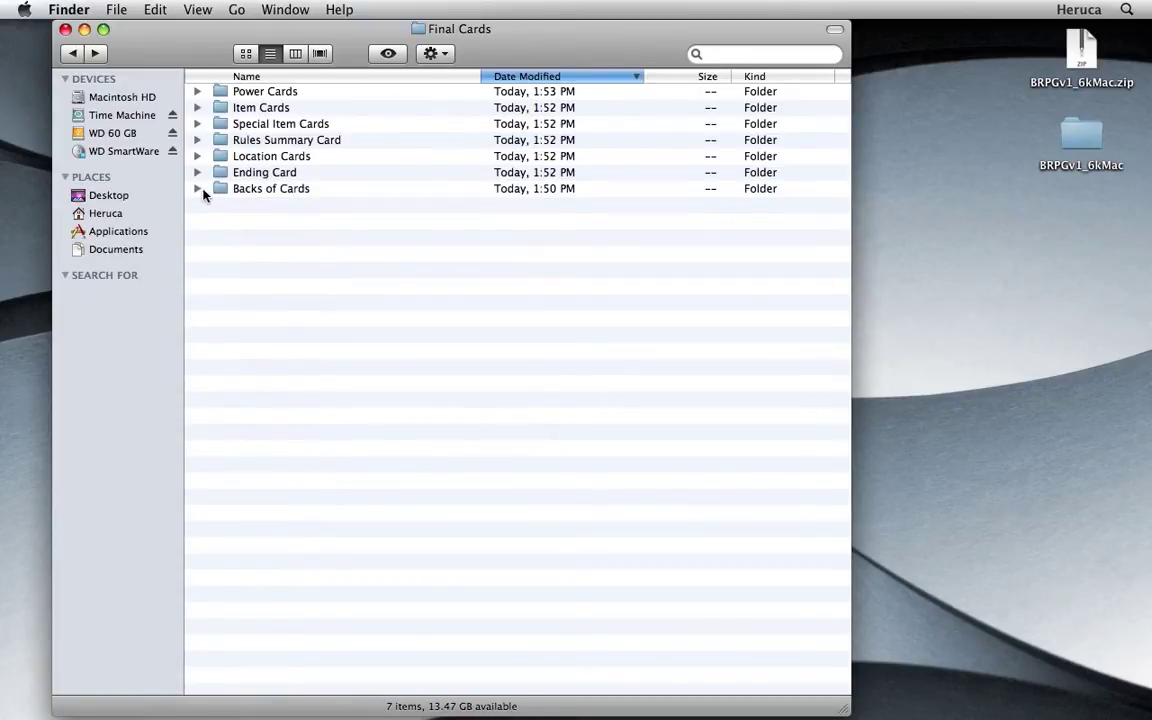
- Move Special Item Back.png into Special Item Cards and Location Back.png into Location Cards
left_click(197, 189)
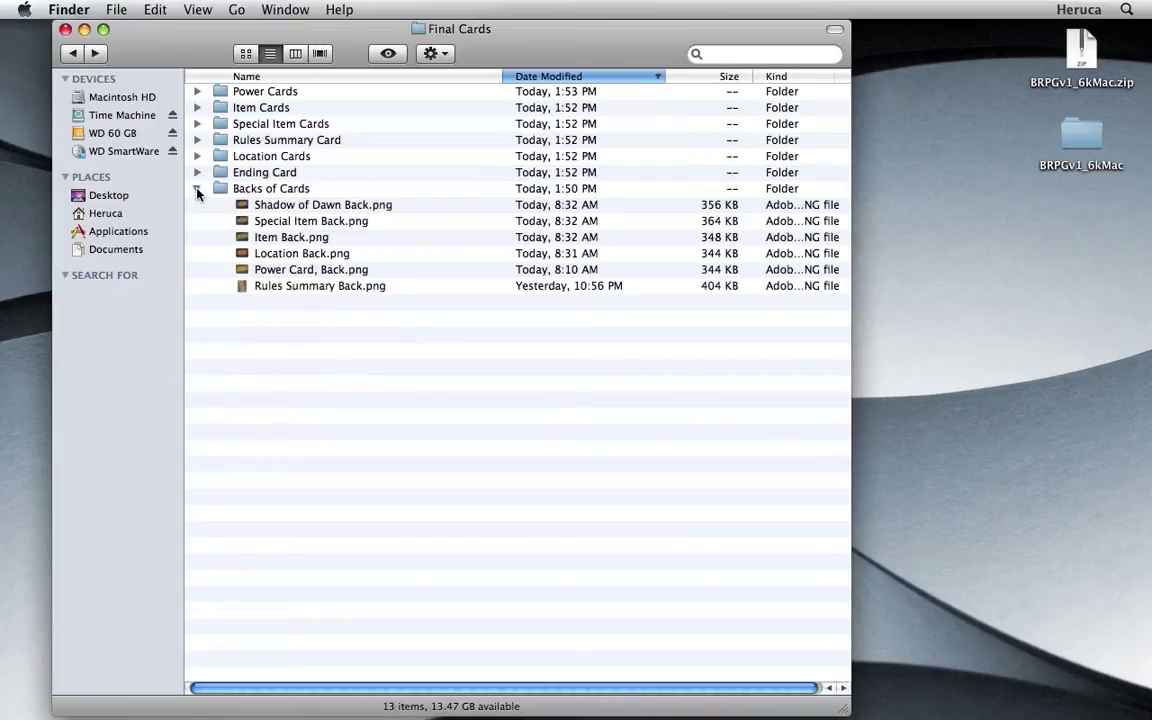
left_click(243, 227)
left_click_drag(243, 227, 288, 124)
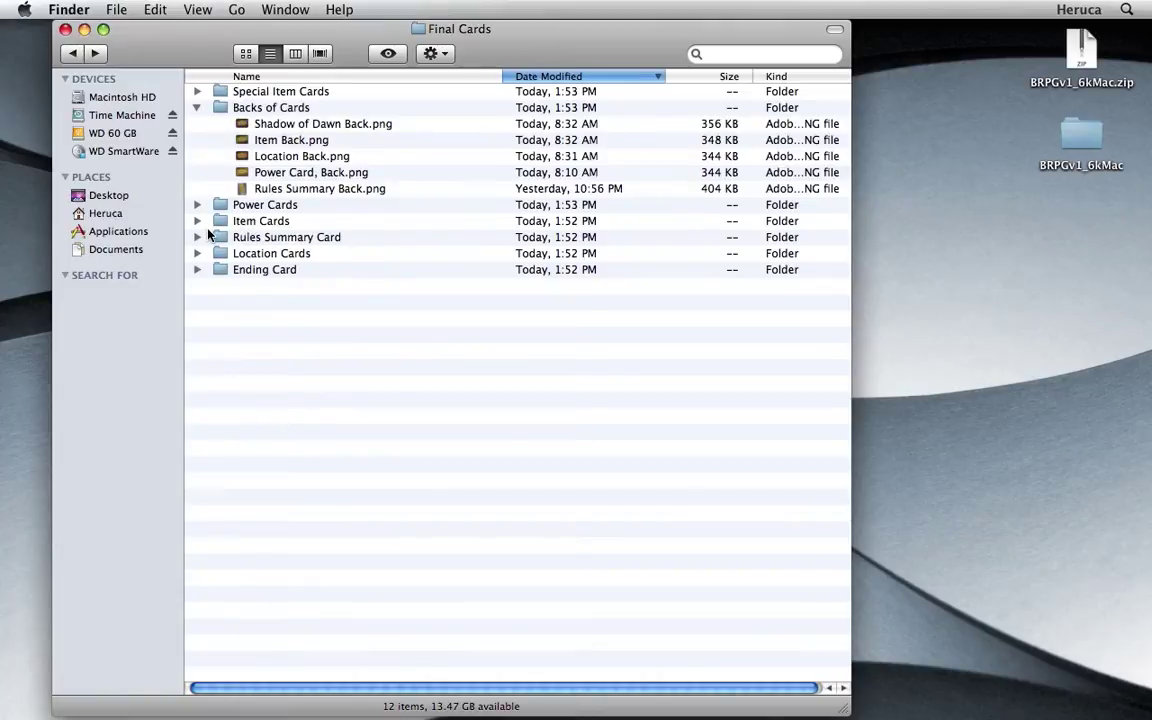
left_click(304, 78)
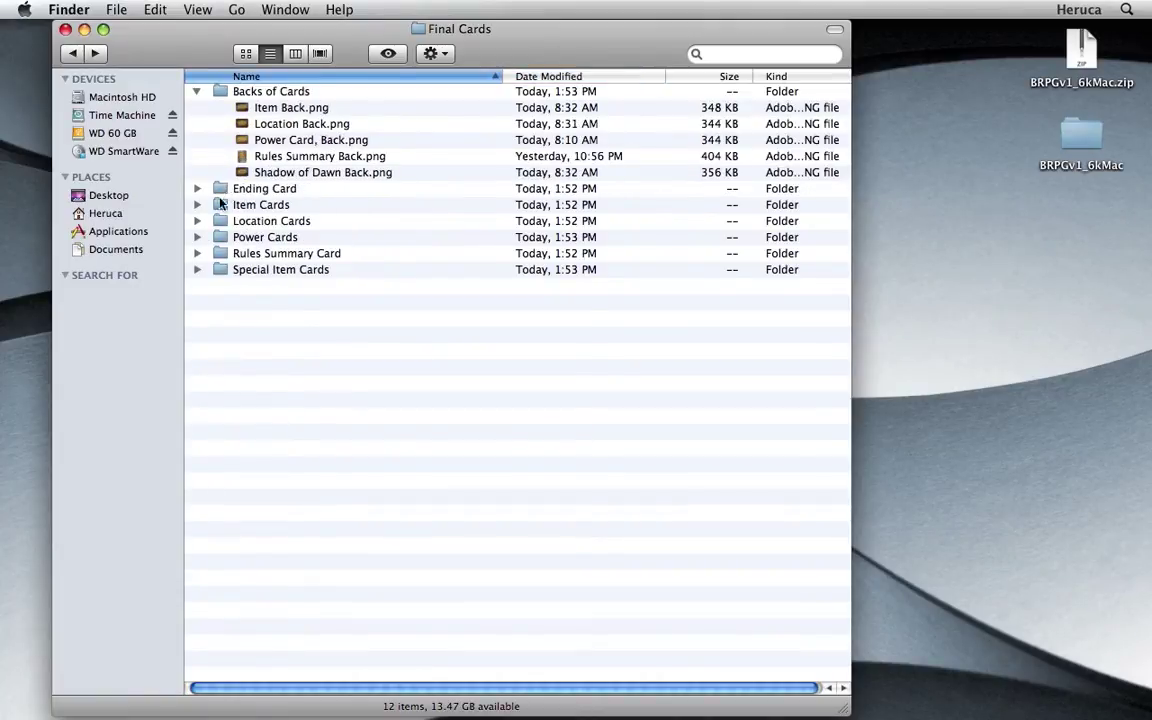
left_click_drag(244, 125, 299, 224)
- Move Item Back, Rules Summary Back and Power Card, Back into their matching folders
left_click(243, 108)
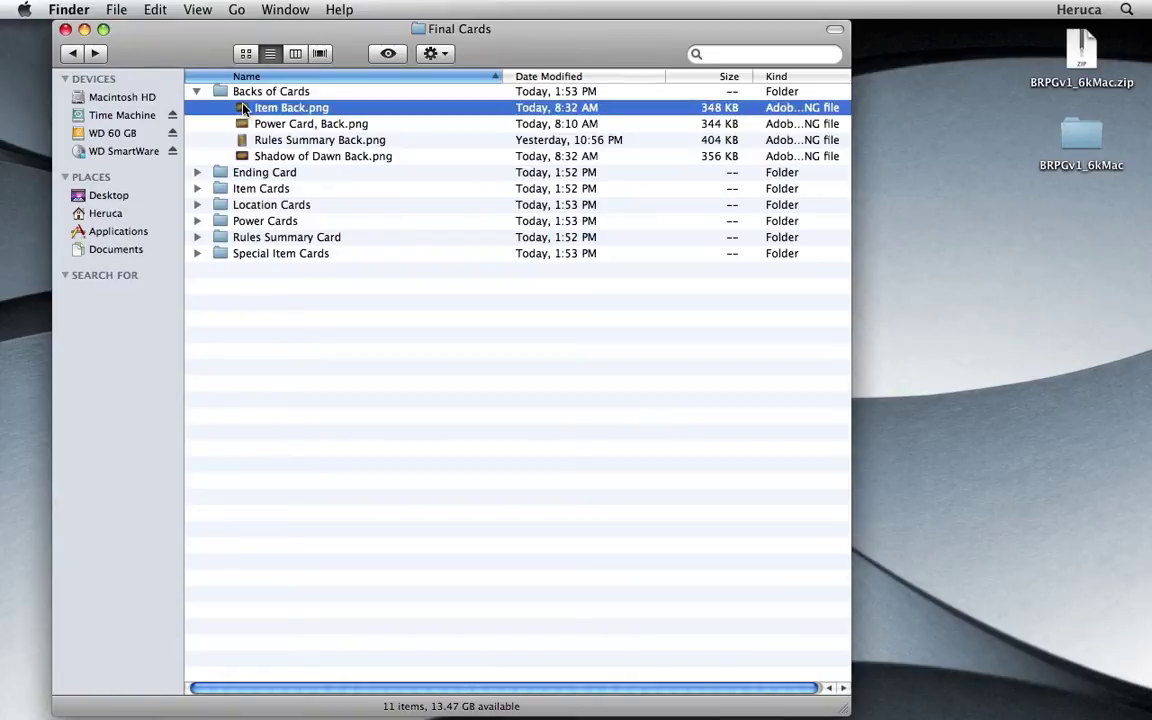
left_click_drag(243, 108, 279, 193)
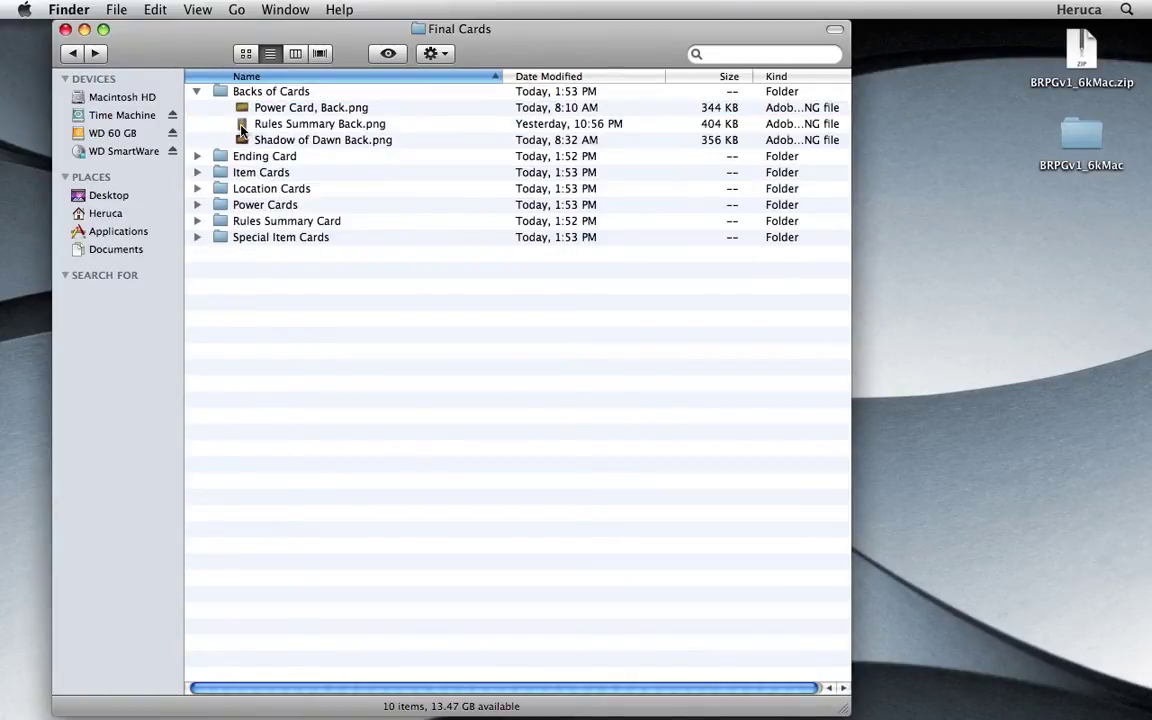
left_click(241, 126)
left_click_drag(241, 126, 321, 223)
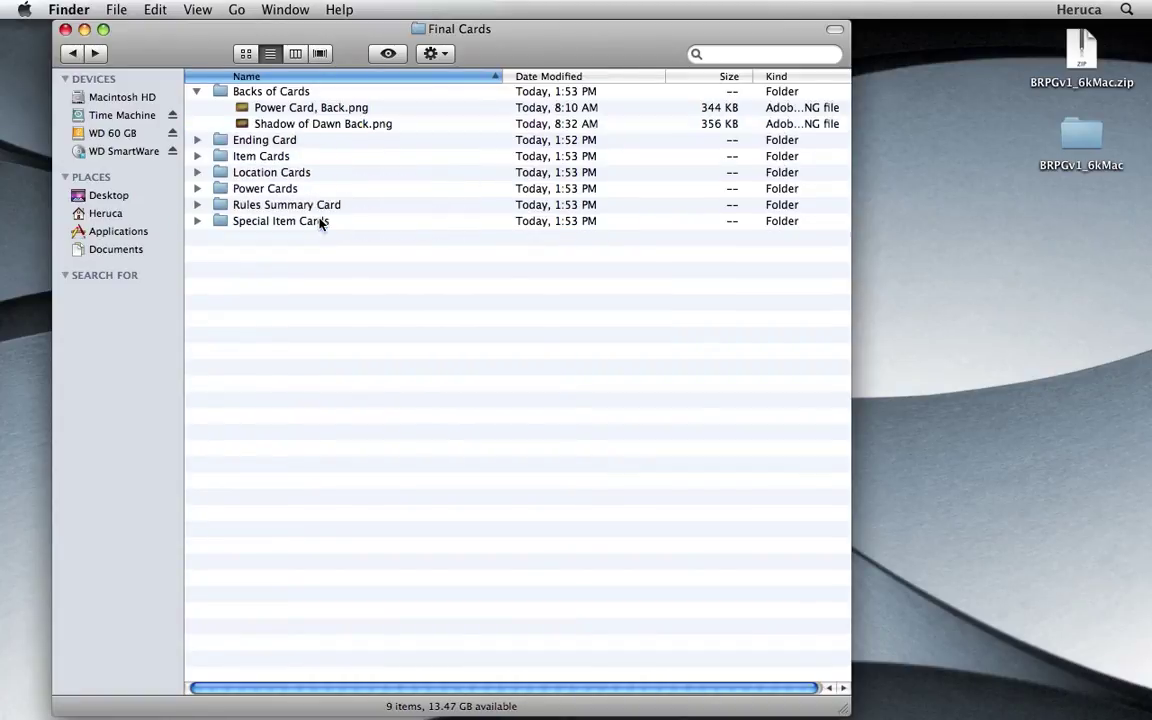
left_click(241, 108)
left_click_drag(241, 108, 286, 192)
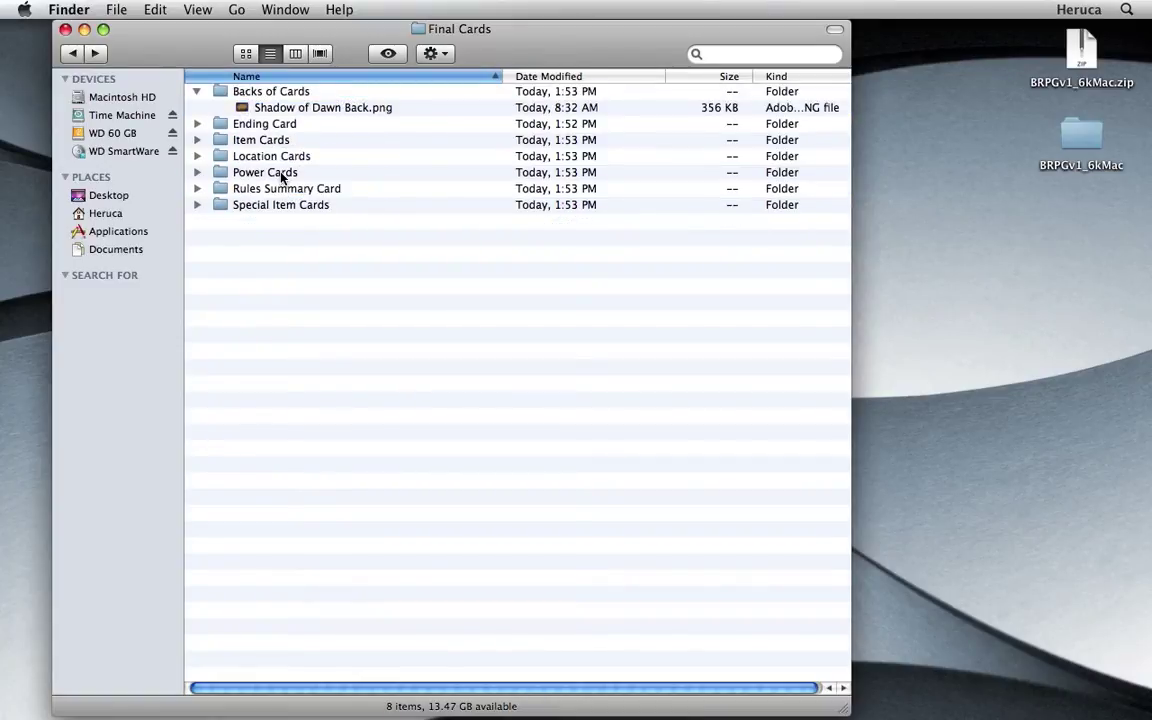
- Give the Backs of Cards folder a red label
left_click(197, 92)
right_click(220, 91)
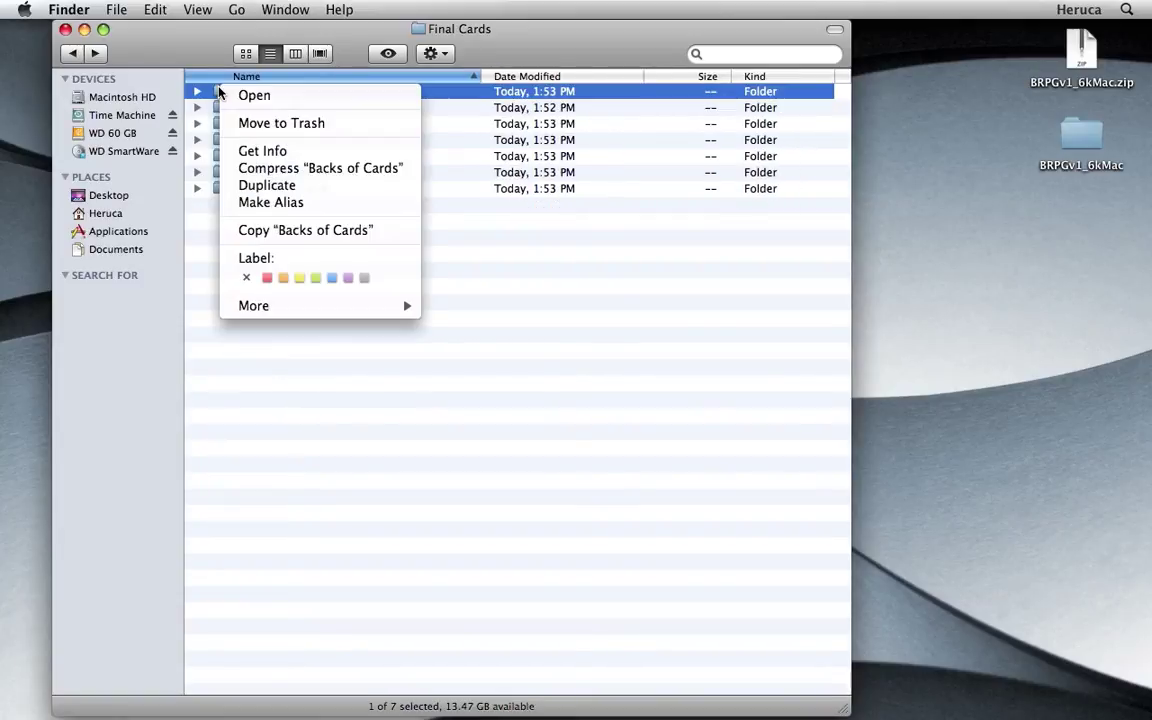
left_click(267, 279)
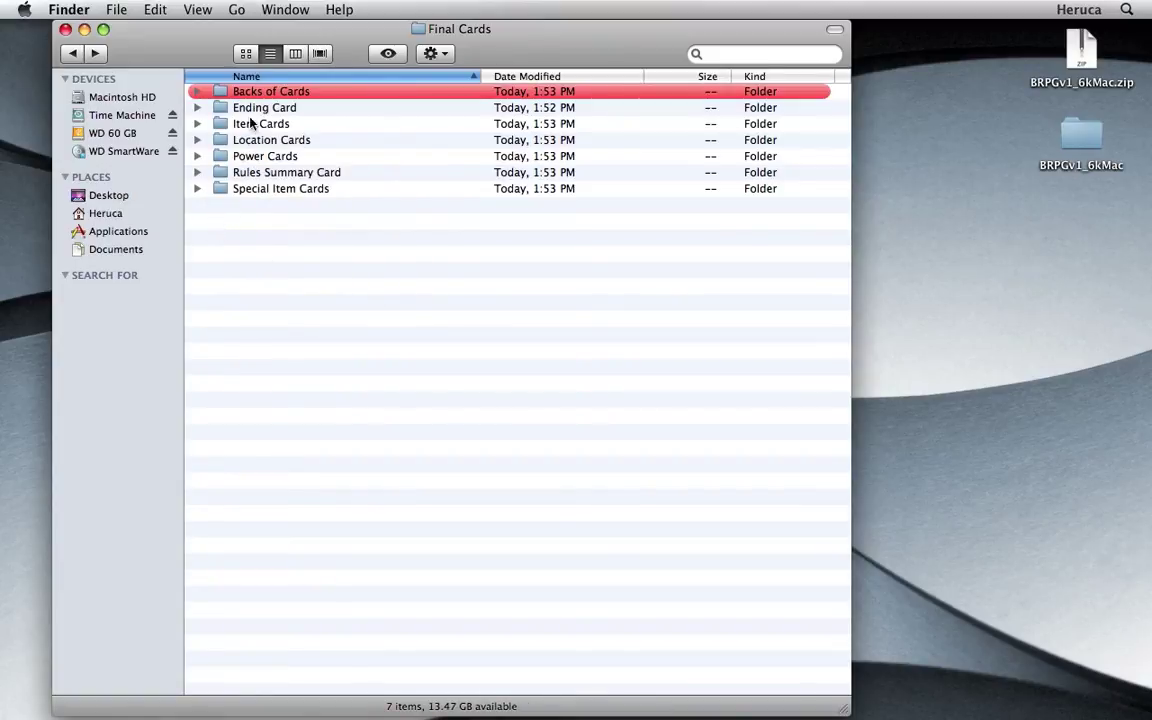
- Label the six category folders green, then go up to The Island of D 2 folder
left_click(228, 109)
left_click(245, 189, "shift")
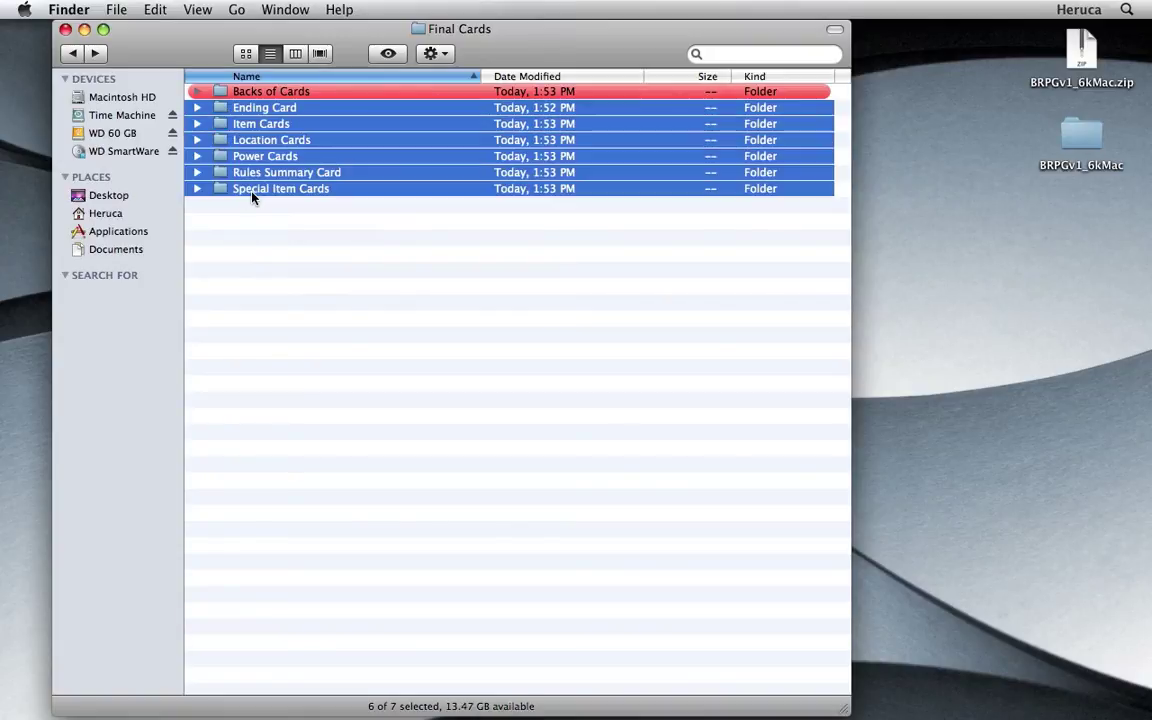
right_click(252, 197)
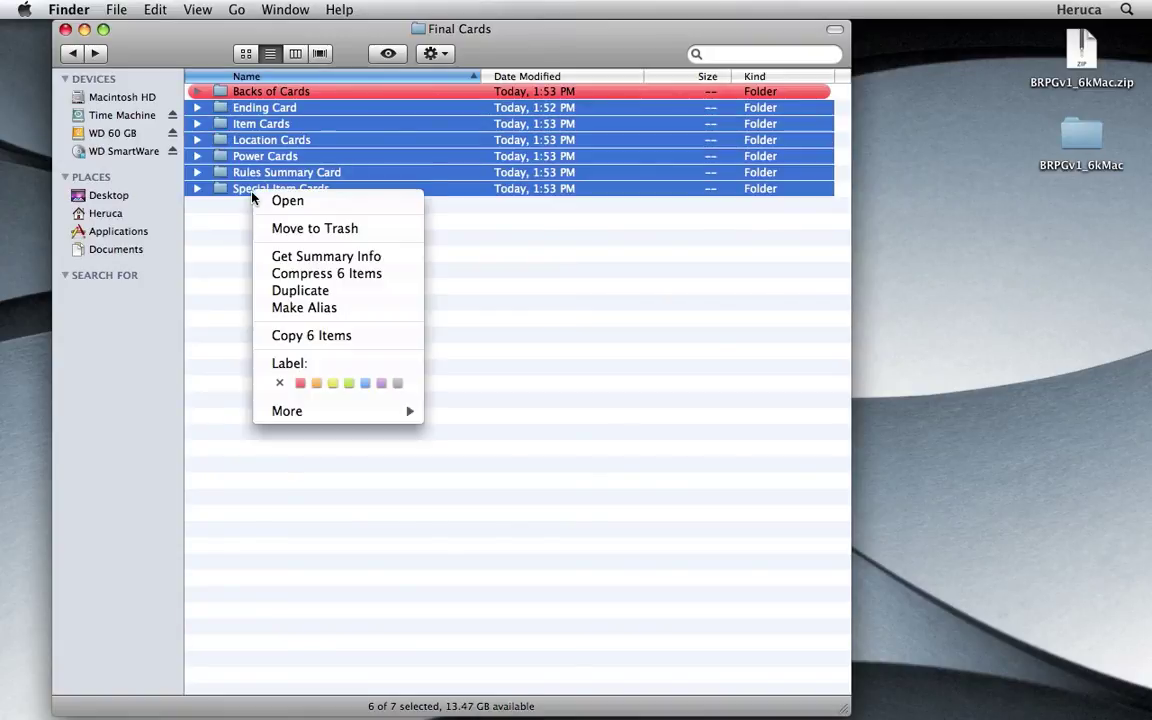
left_click(350, 383)
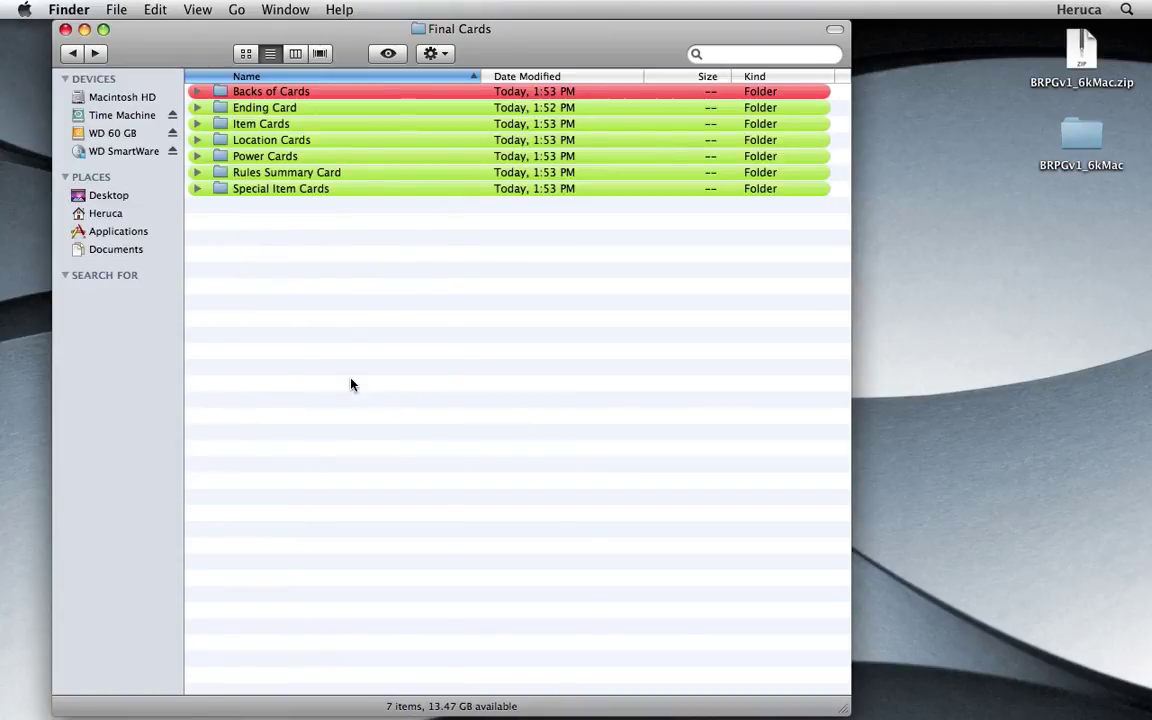
key("super+Up")
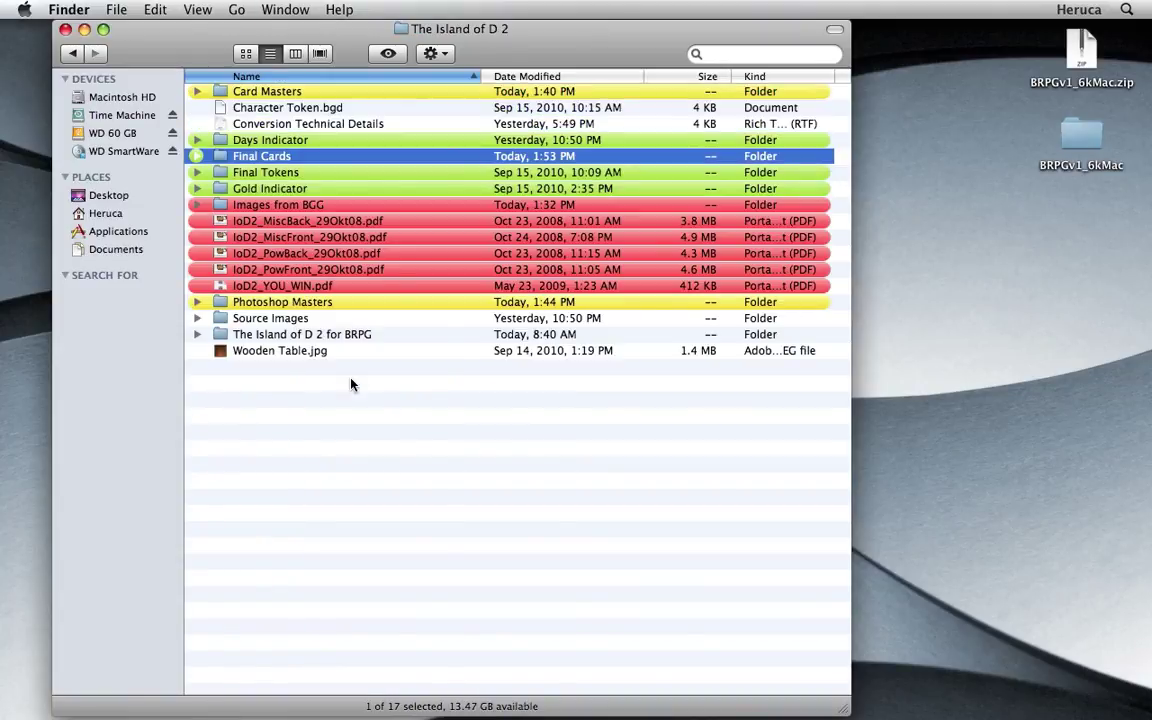
left_click(422, 403)
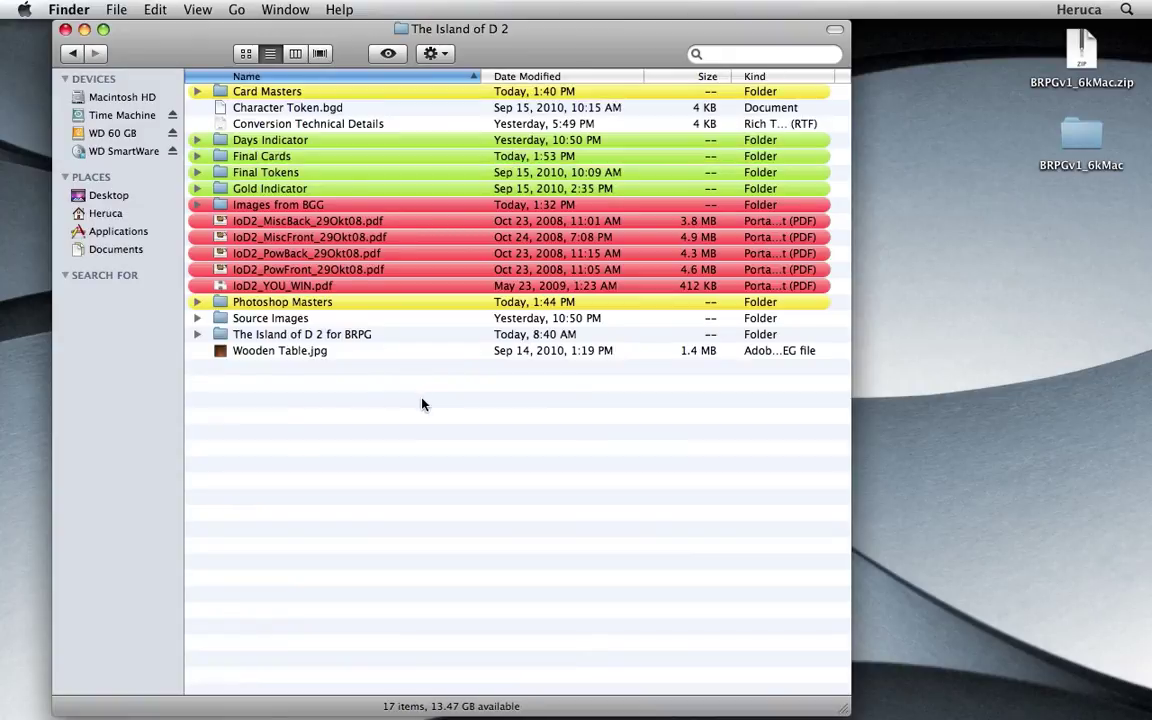